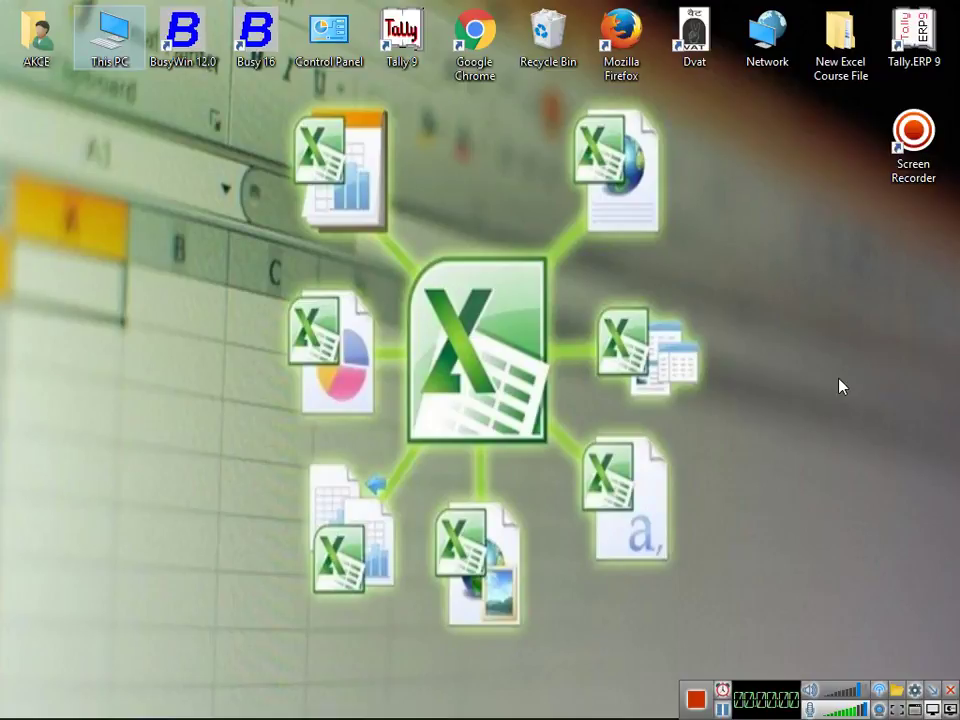
Step: Refresh the desktop several times from its right-click menu
{"action": "right_click", "coordinate": [545, 260]}
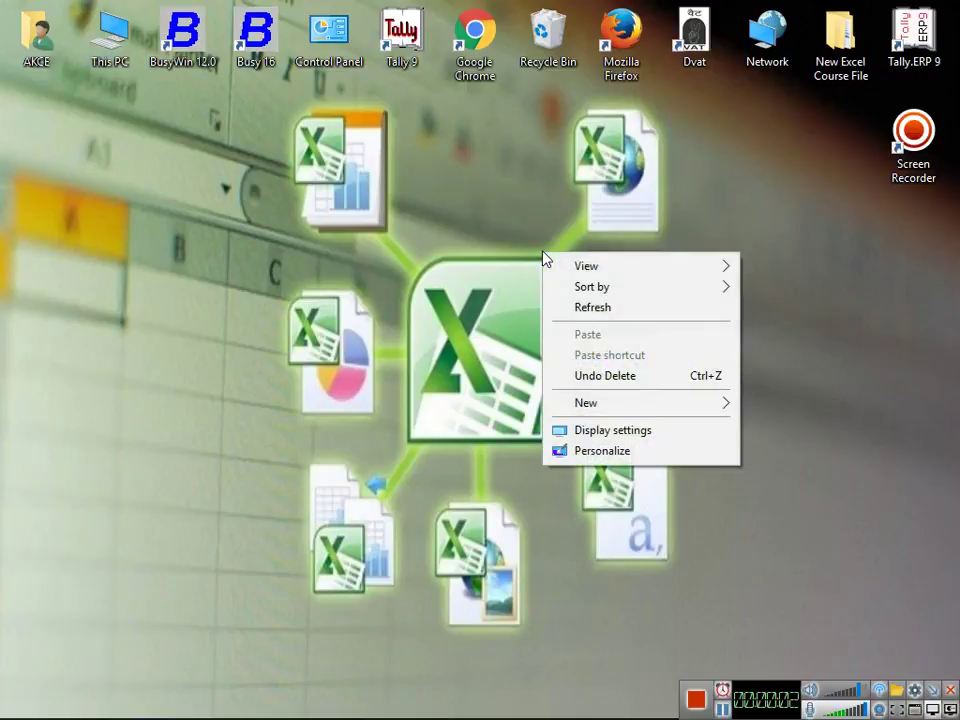
{"action": "left_click", "coordinate": [597, 309]}
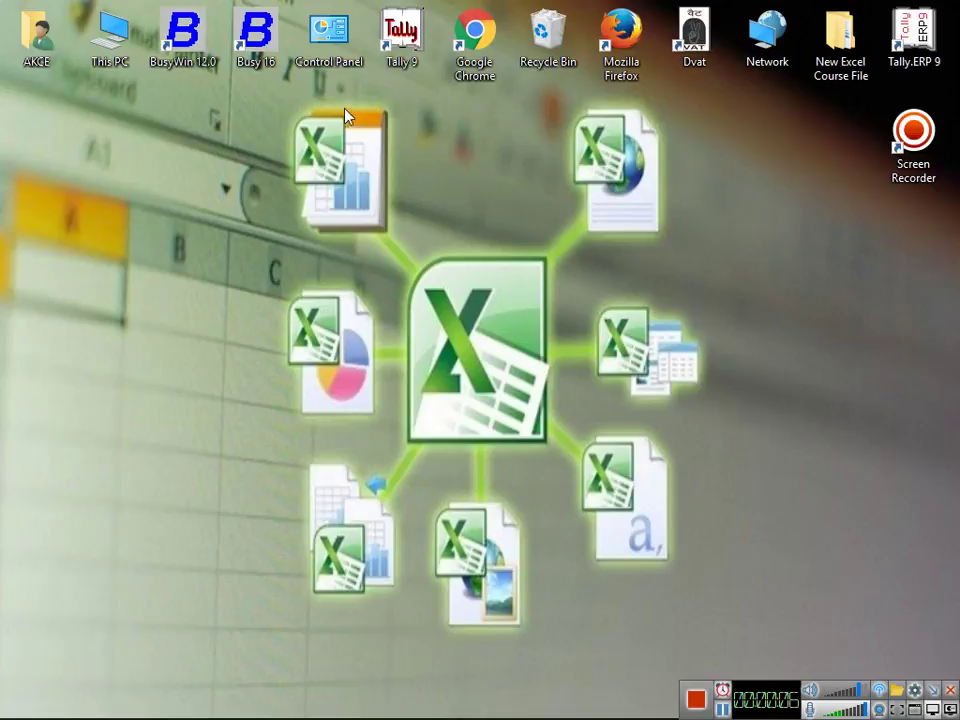
{"action": "right_click", "coordinate": [270, 130]}
{"action": "left_click", "coordinate": [317, 182]}
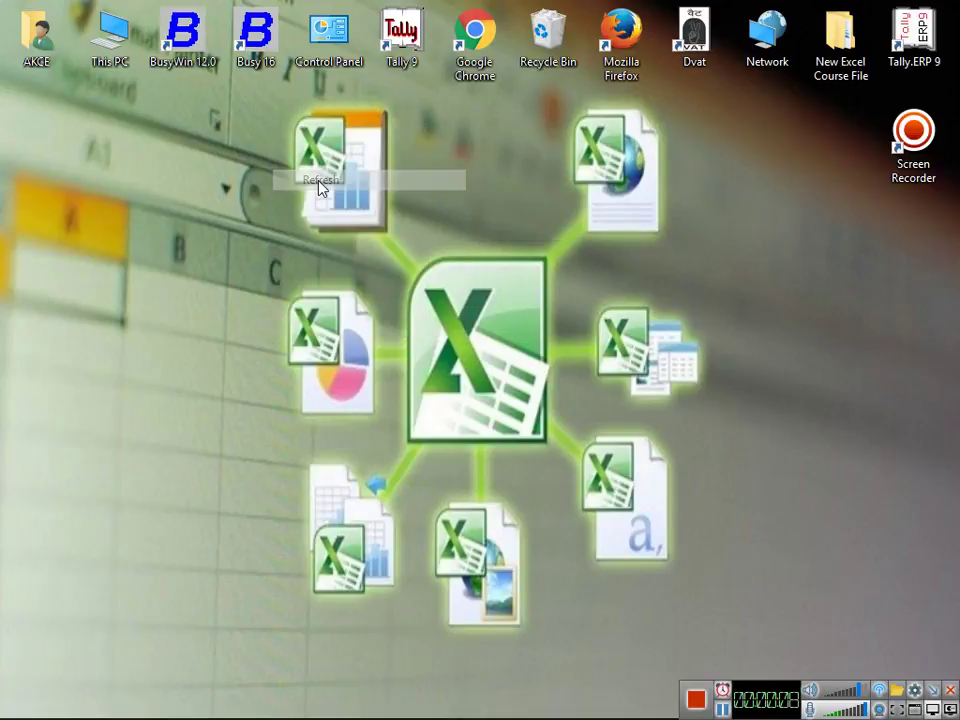
{"action": "right_click", "coordinate": [320, 187]}
{"action": "left_click", "coordinate": [343, 235]}
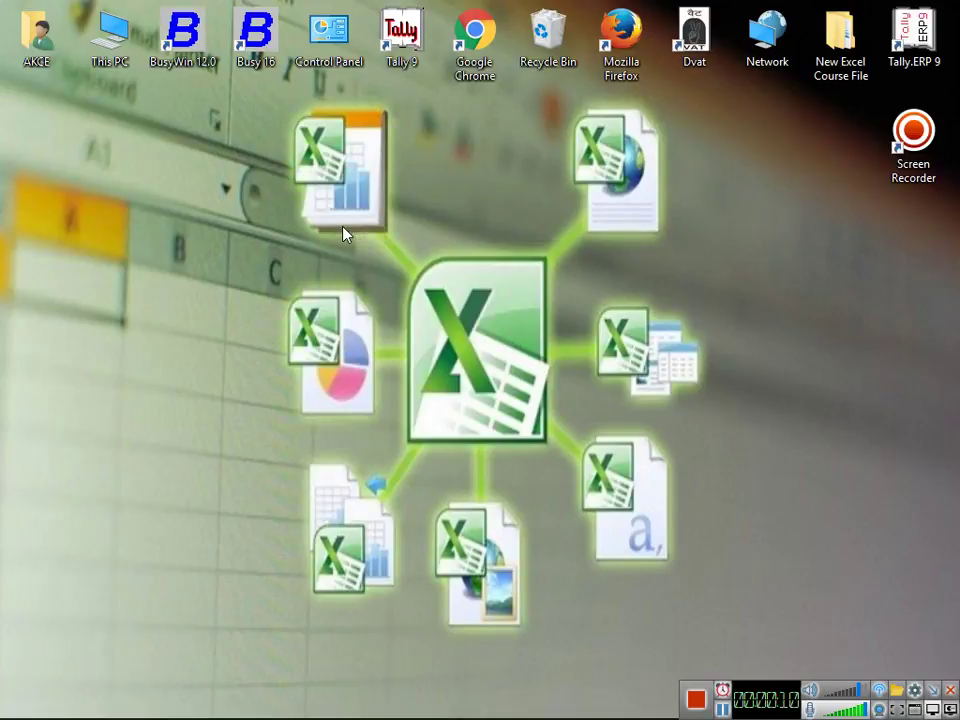
{"action": "right_click", "coordinate": [343, 235]}
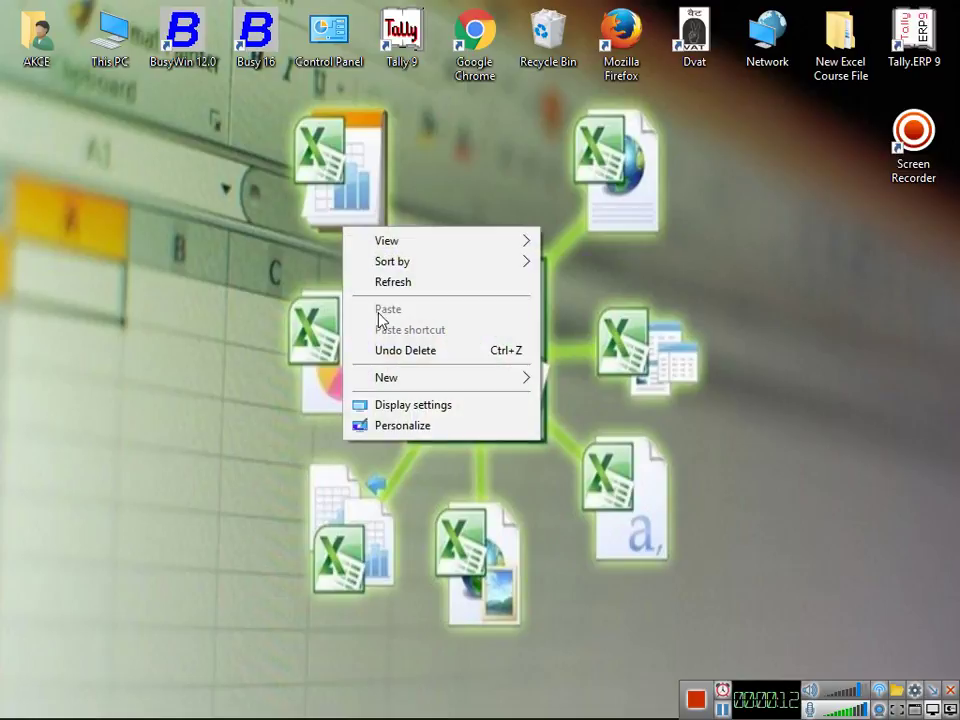
{"action": "left_click", "coordinate": [410, 281]}
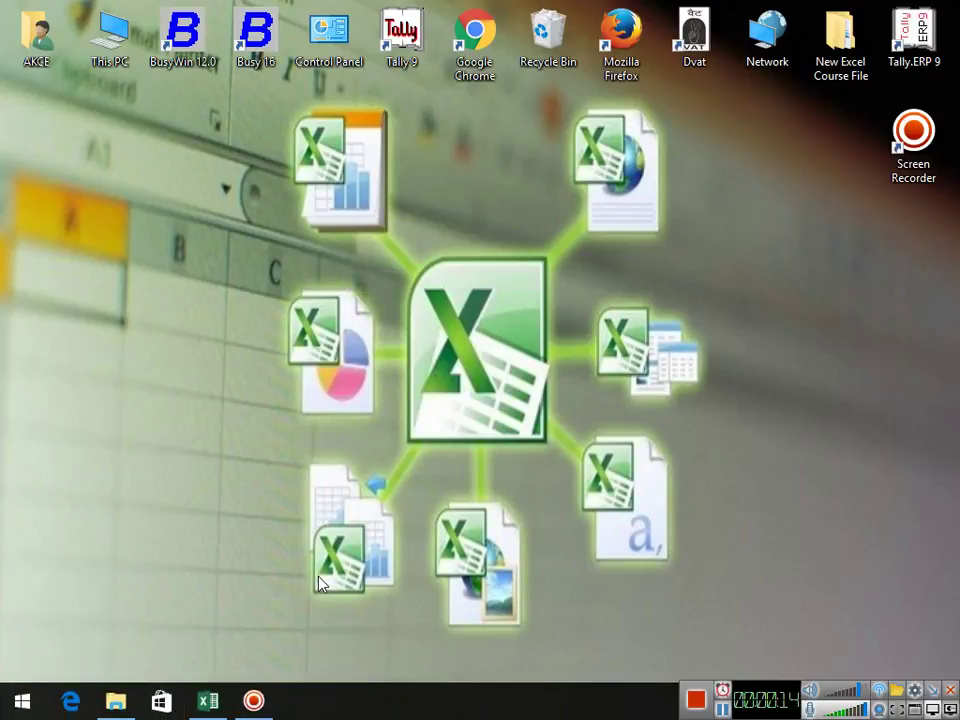
Step: Launch Excel from the Start search and maximize its window
{"action": "key", "text": "super"}
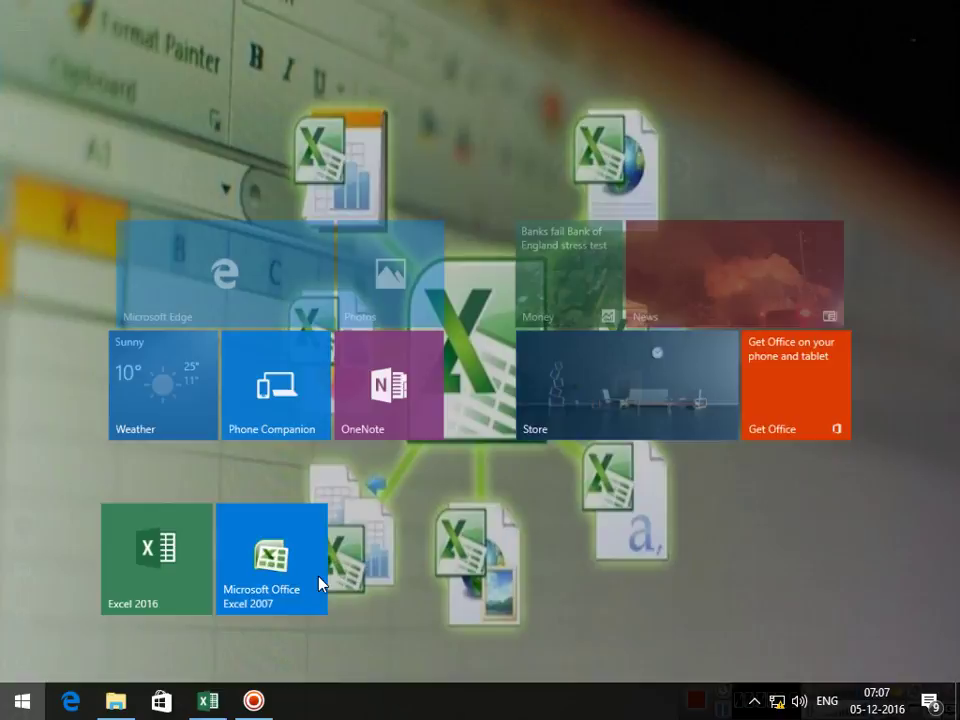
{"action": "type", "text": "e"}
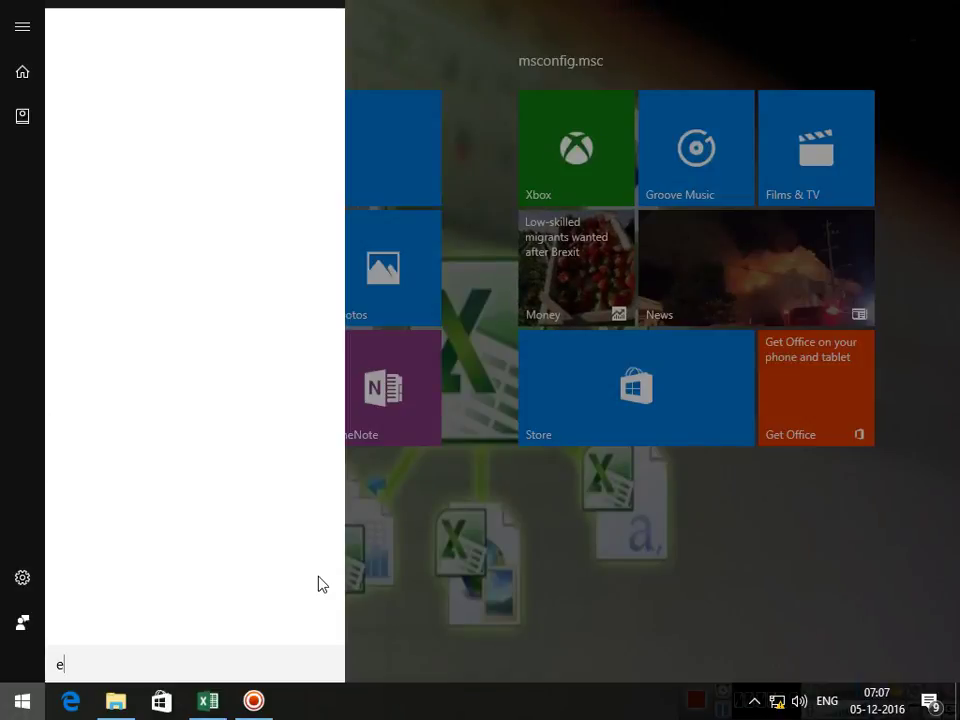
{"action": "type", "text": "xcel"}
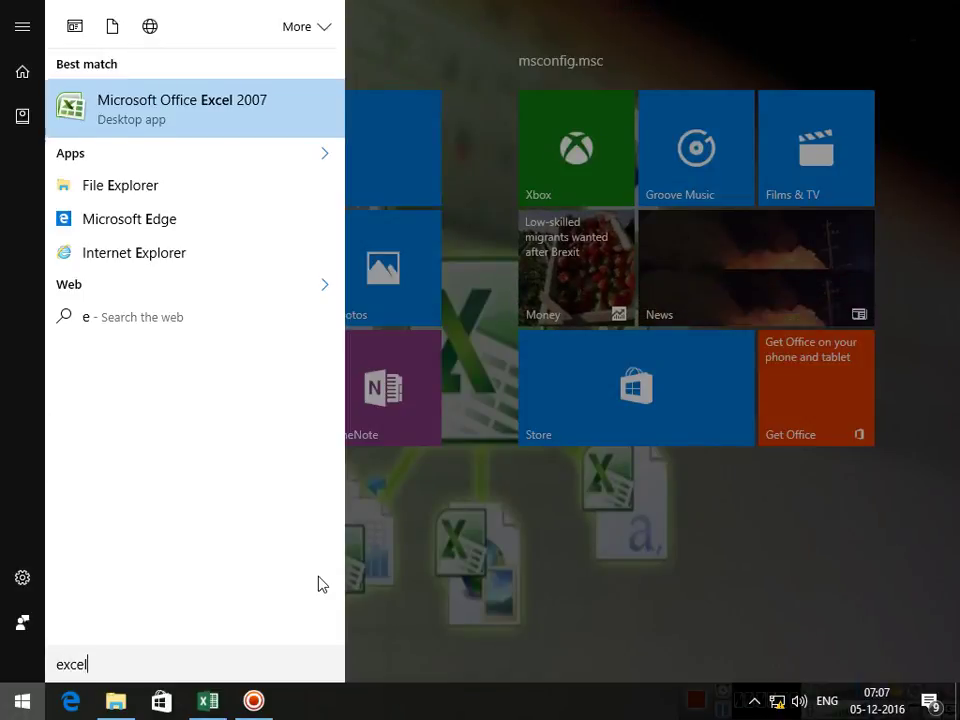
{"action": "key", "text": "Return"}
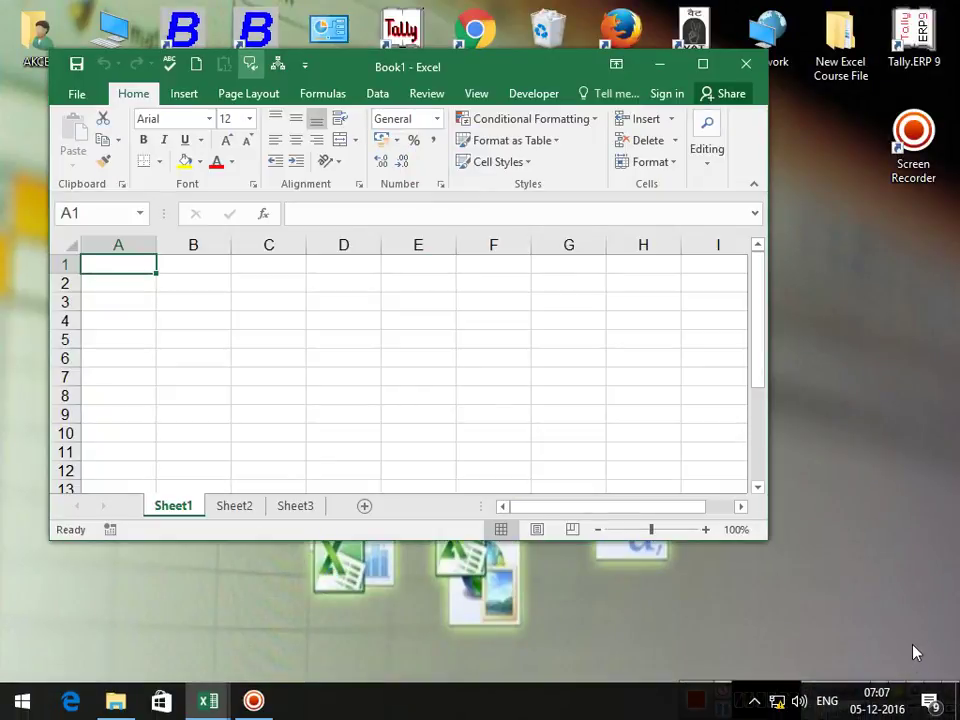
{"action": "left_click", "coordinate": [701, 70]}
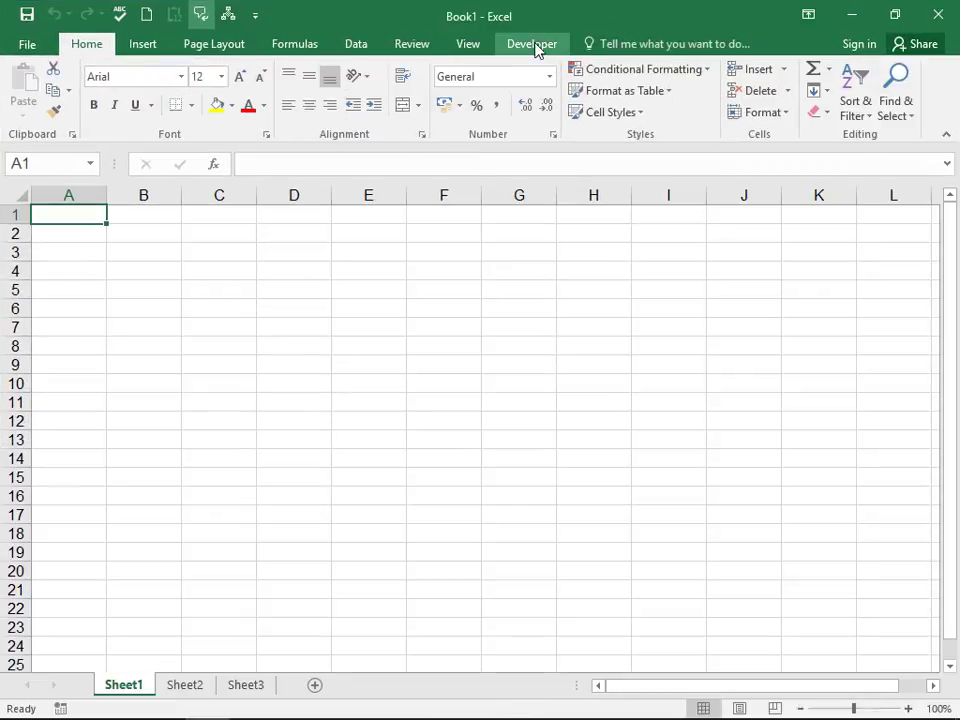
Step: Open the Visual Basic editor from Developer and insert a new Module1 into Book1
{"action": "left_click", "coordinate": [535, 45]}
{"action": "left_click", "coordinate": [22, 95]}
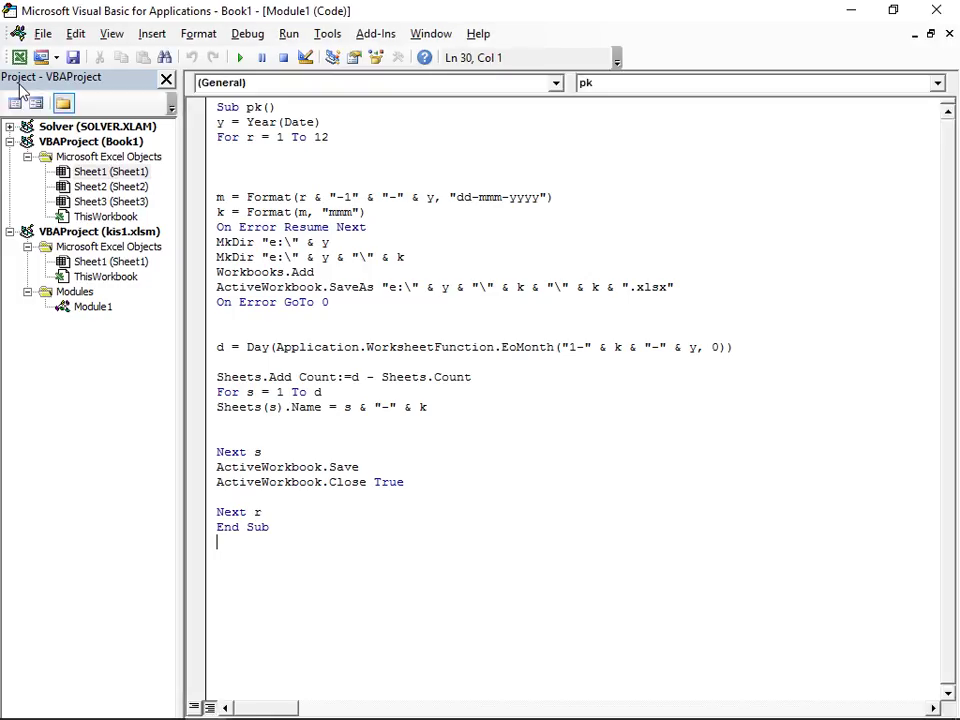
{"action": "left_click", "coordinate": [152, 33]}
{"action": "left_click", "coordinate": [170, 97]}
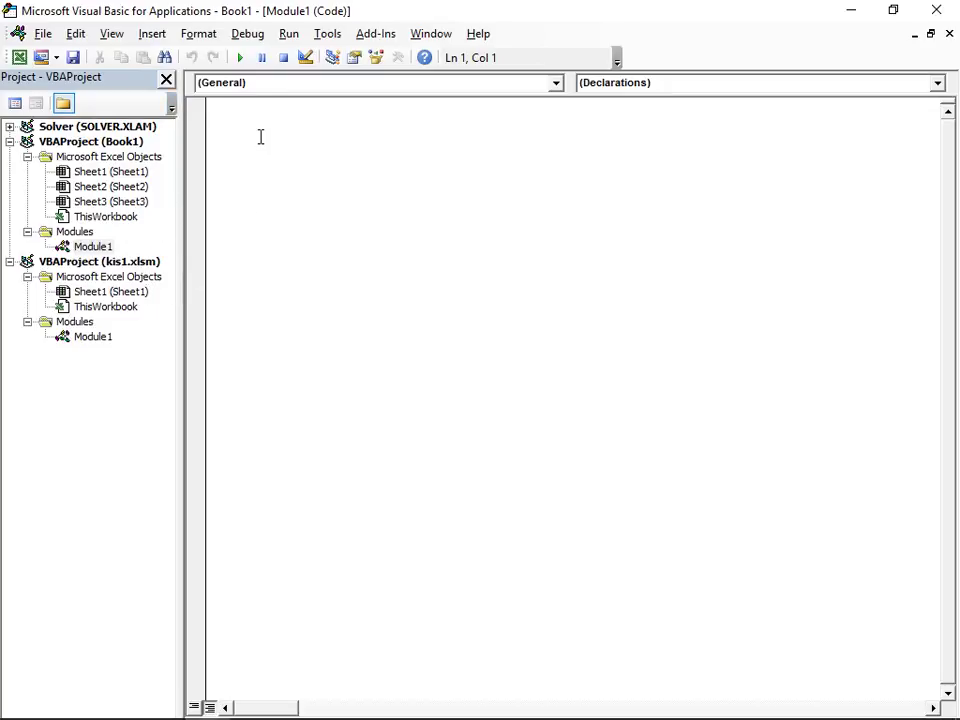
Step: Declare Sub all_in_one() and add the line y = Year(Date)
{"action": "type", "text": "sub all"}
{"action": "type", "text": "_in"}
{"action": "key", "text": "BackSpace"}
{"action": "type", "text": "_one"}
{"action": "key", "text": "Return"}
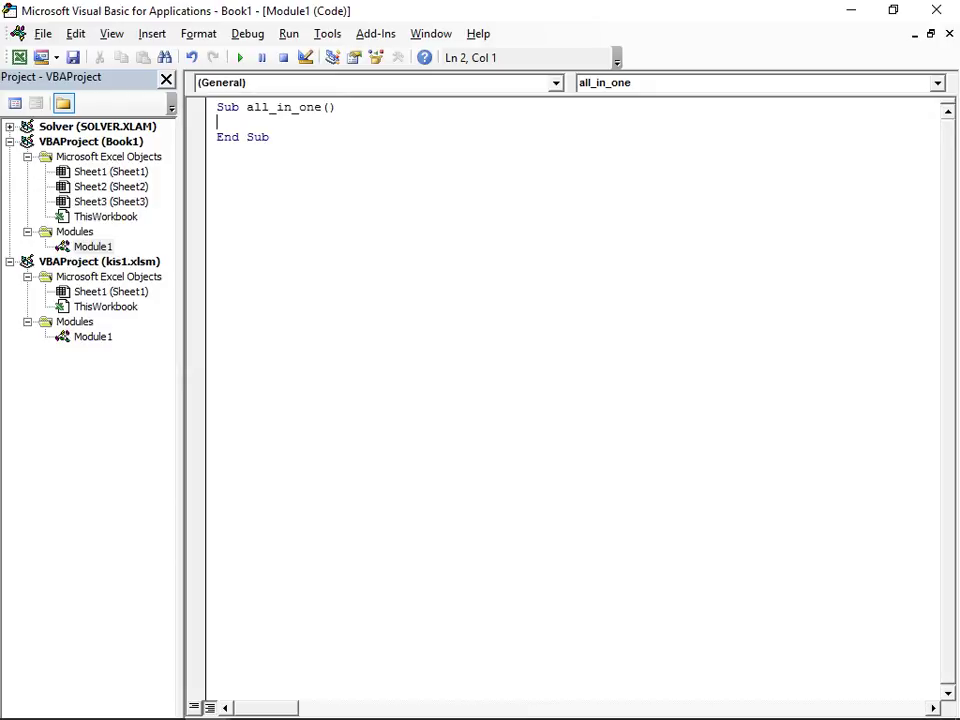
{"action": "type", "text": "y="}
{"action": "type", "text": "dat"}
{"action": "type", "text": "e("}
{"action": "type", "text": "year"}
{"action": "key", "text": "BackSpace"}
{"action": "key", "text": "BackSpace"}
{"action": "key", "text": "BackSpace"}
{"action": "key", "text": "BackSpace"}
{"action": "key", "text": "BackSpace"}
{"action": "key", "text": "BackSpace"}
{"action": "key", "text": "BackSpace"}
{"action": "key", "text": "BackSpace"}
{"action": "key", "text": "BackSpace"}
{"action": "type", "text": "year"}
{"action": "type", "text": "(aate"}
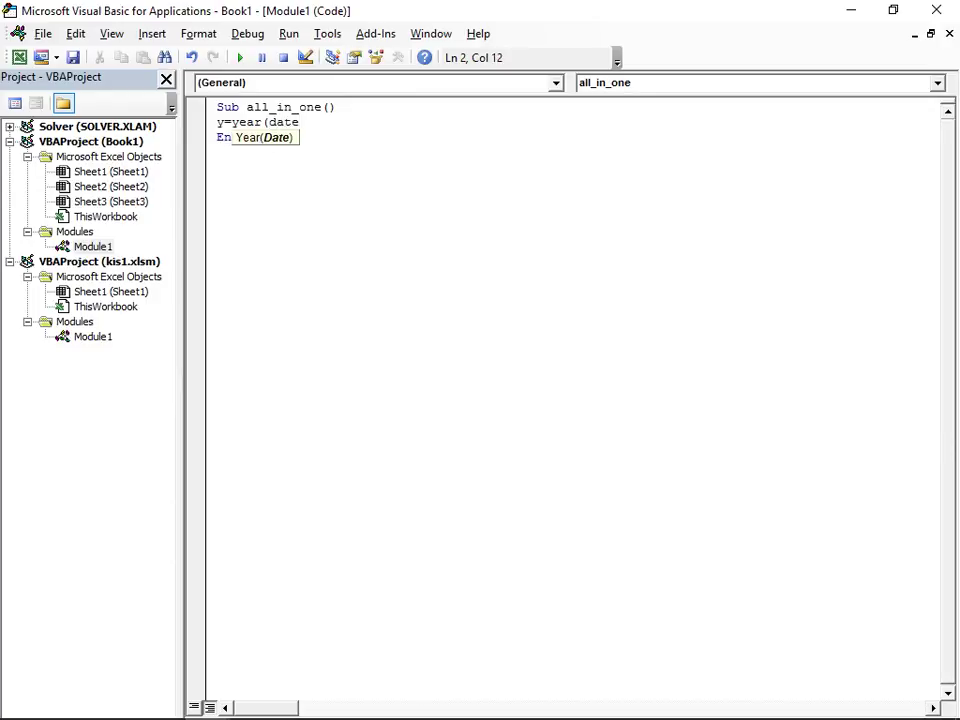
{"action": "type", "text": ")"}
{"action": "key", "text": "Return"}
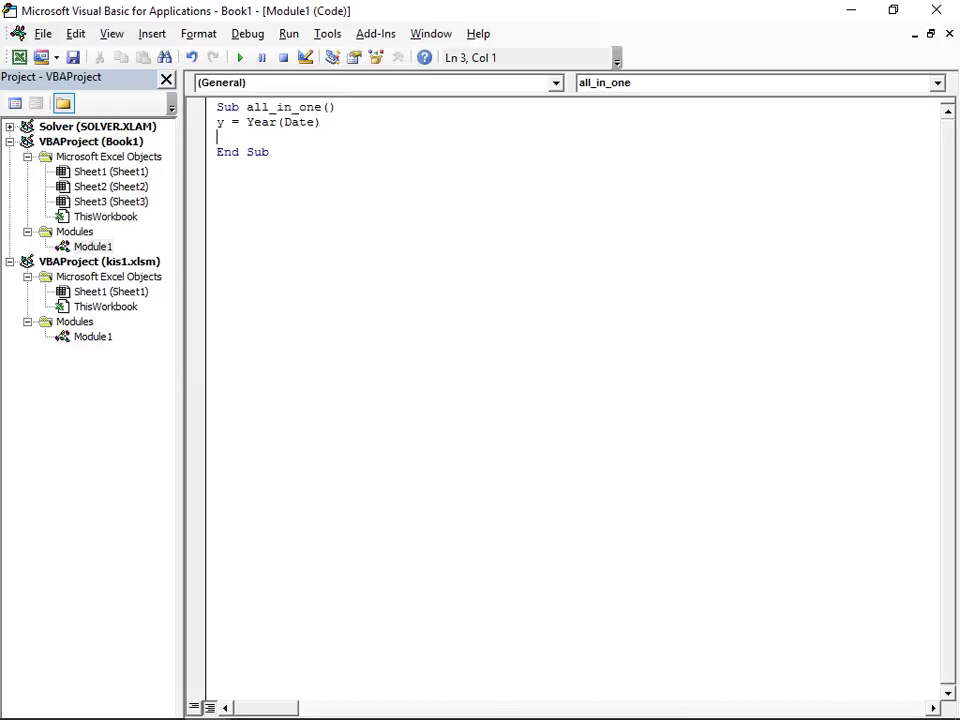
Step: Add a For i = 1 To 12 loop containing m = MonthName(i, True)
{"action": "type", "text": "for i  "}
{"action": "type", "text": "= 1 to "}
{"action": "type", "text": "12"}
{"action": "key", "text": "Return"}
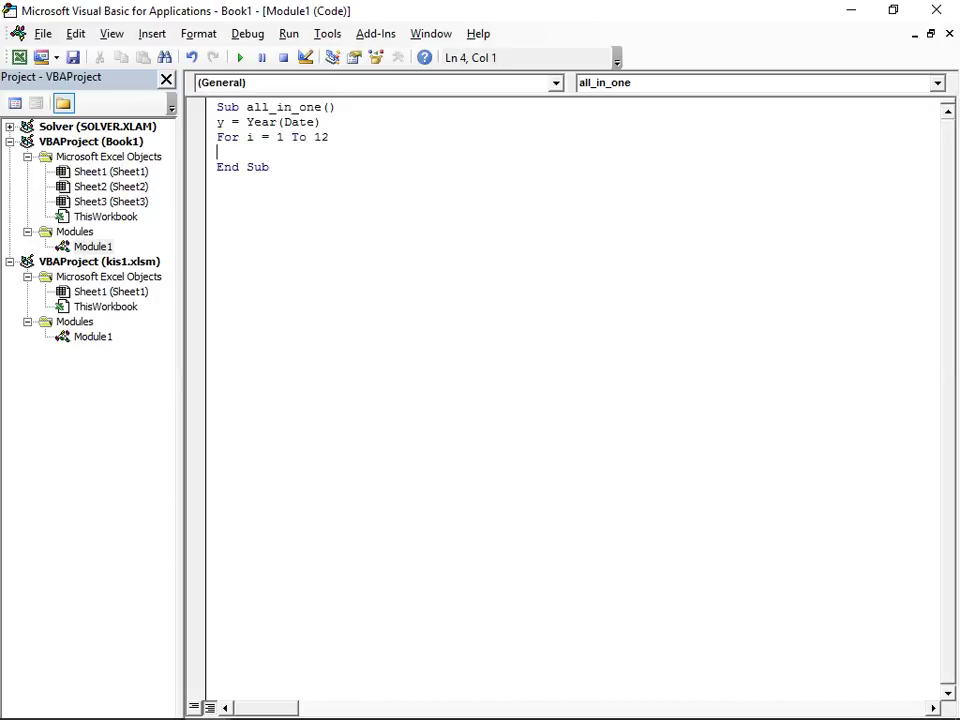
{"action": "key", "text": "Up"}
{"action": "key", "text": "Return"}
{"action": "key", "text": "Up"}
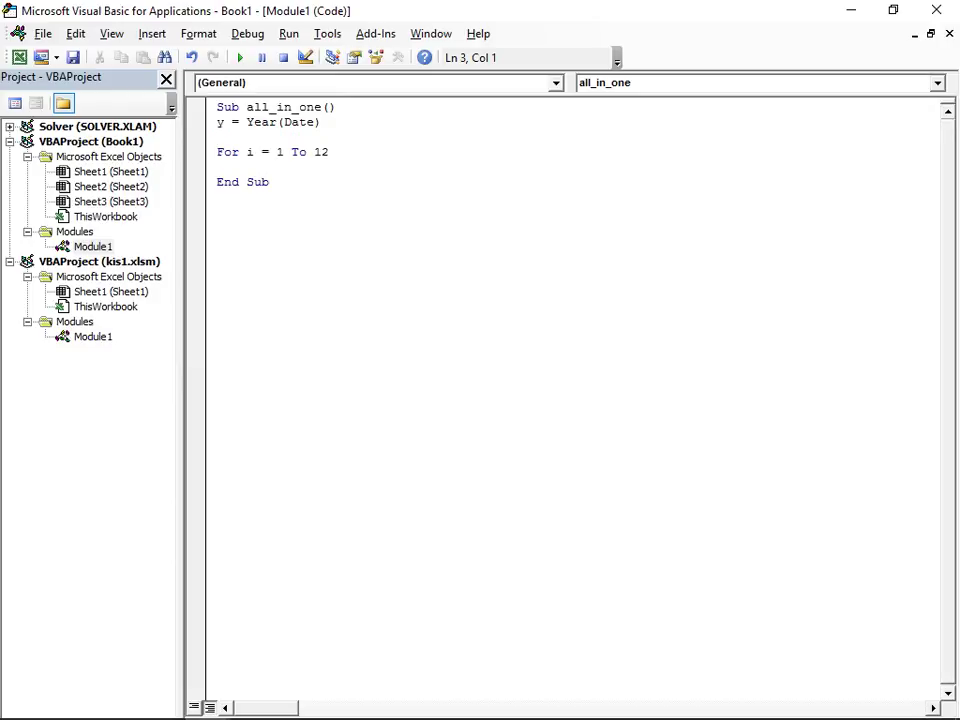
{"action": "left_click", "coordinate": [375, 168]}
{"action": "type", "text": "m=mon"}
{"action": "type", "text": "thname"}
{"action": "type", "text": "("}
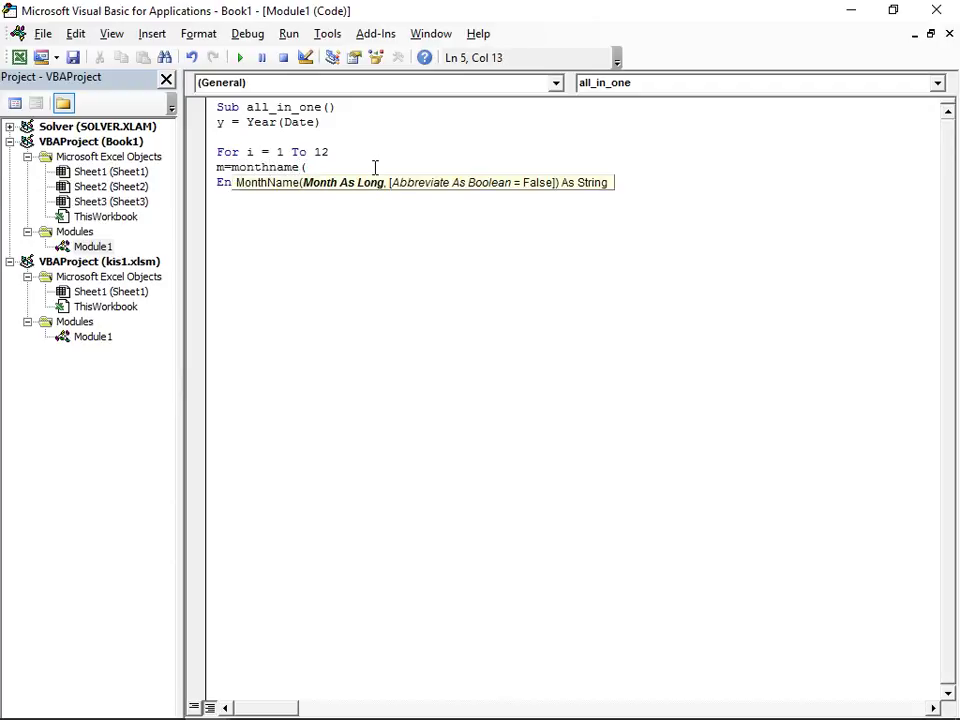
{"action": "type", "text": "i"}
{"action": "type", "text": ","}
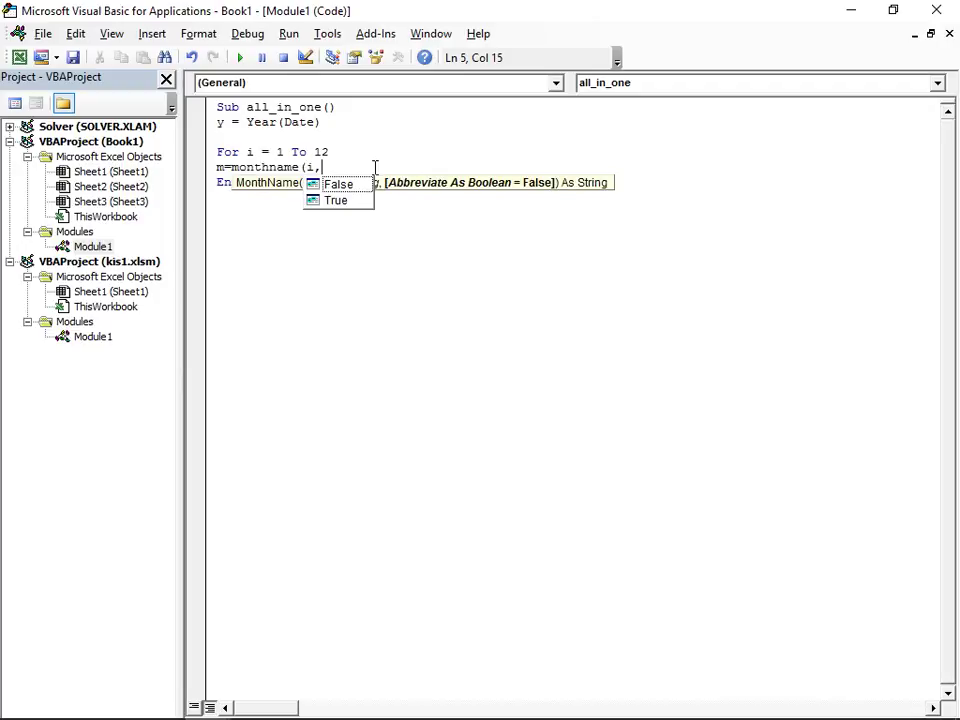
{"action": "type", "text": "true"}
{"action": "key", "text": "Tab"}
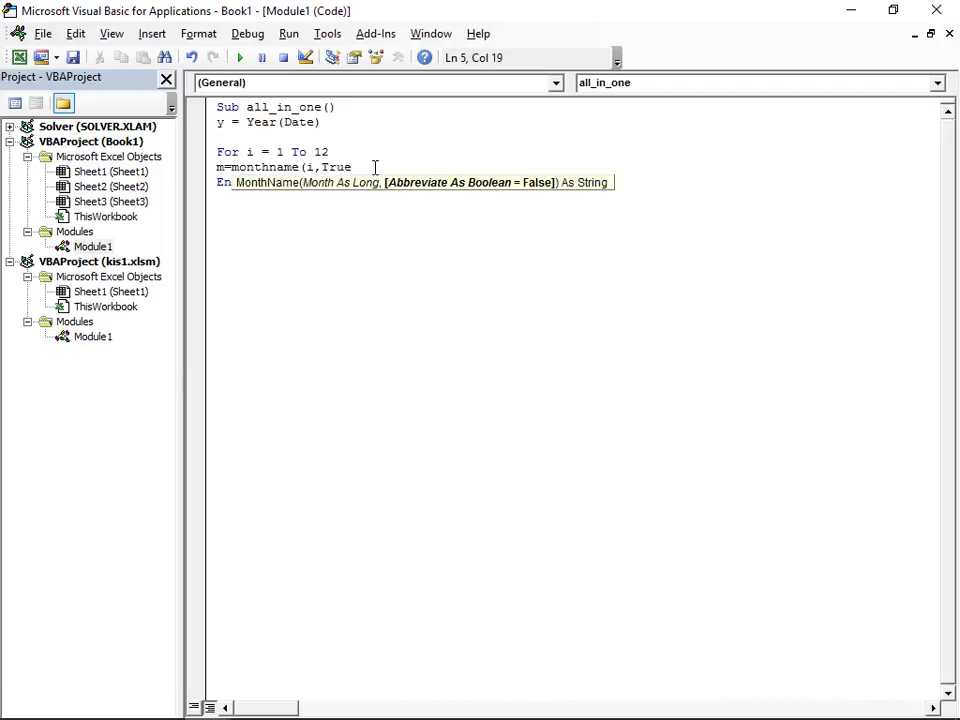
{"action": "type", "text": ")"}
{"action": "key", "text": "Return"}
Step: Add a test line m = MonthName(1, True) below the month-name line
{"action": "type", "text": "a"}
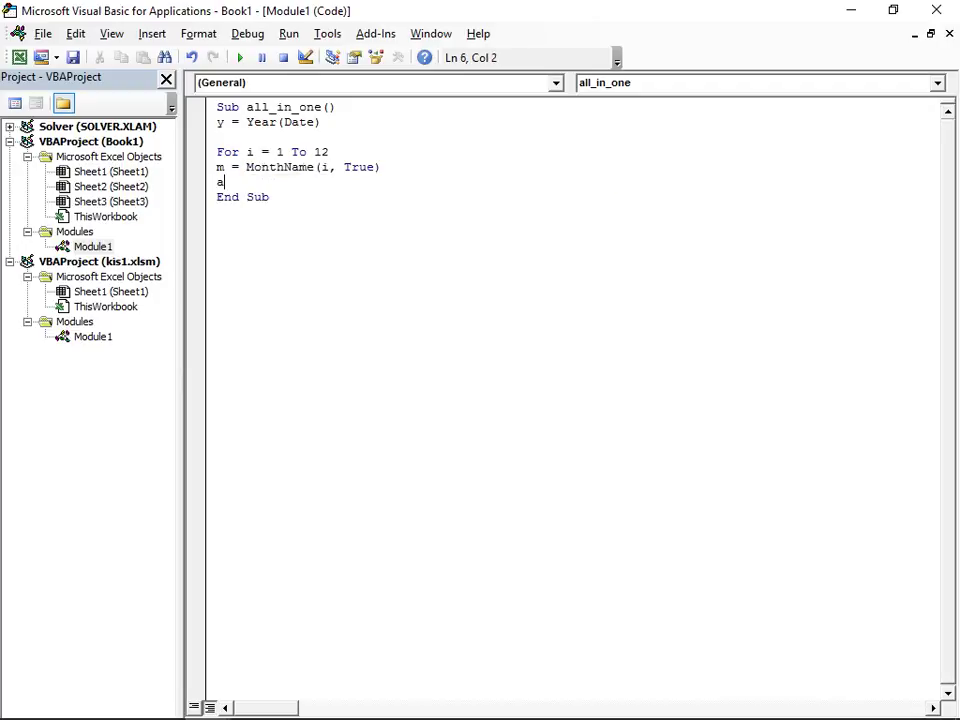
{"action": "type", "text": "scii"}
{"action": "key", "text": "BackSpace"}
{"action": "key", "text": "BackSpace"}
{"action": "key", "text": "BackSpace"}
{"action": "key", "text": "BackSpace"}
{"action": "key", "text": "BackSpace"}
{"action": "key", "text": "BackSpace"}
{"action": "key", "text": "Return"}
{"action": "type", "text": "m="}
{"action": "type", "text": "month"}
{"action": "type", "text": "name("}
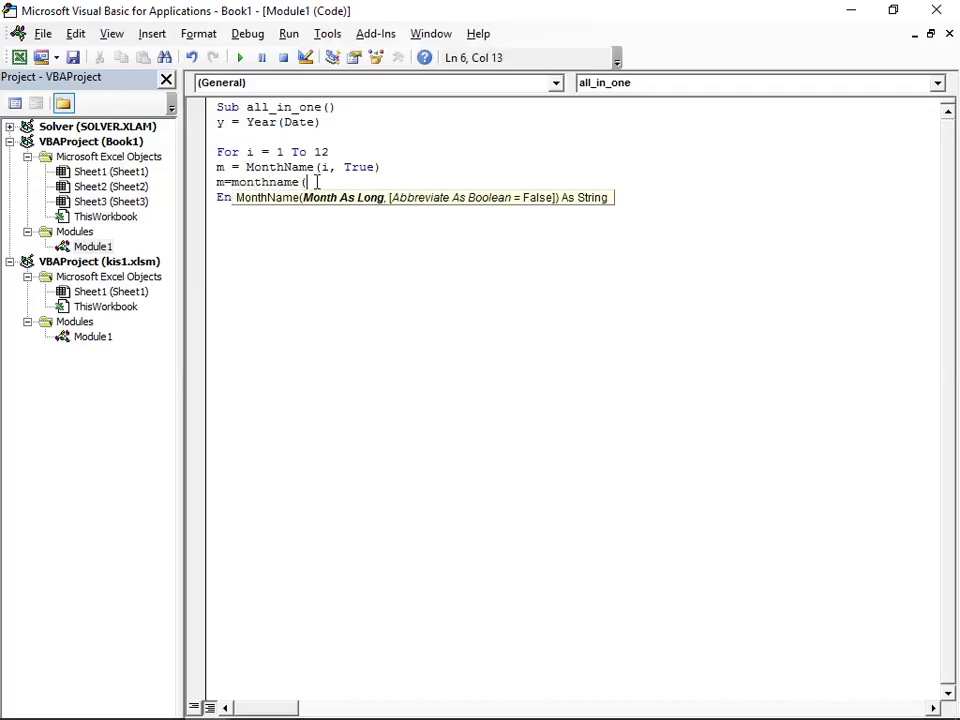
{"action": "type", "text": "1,"}
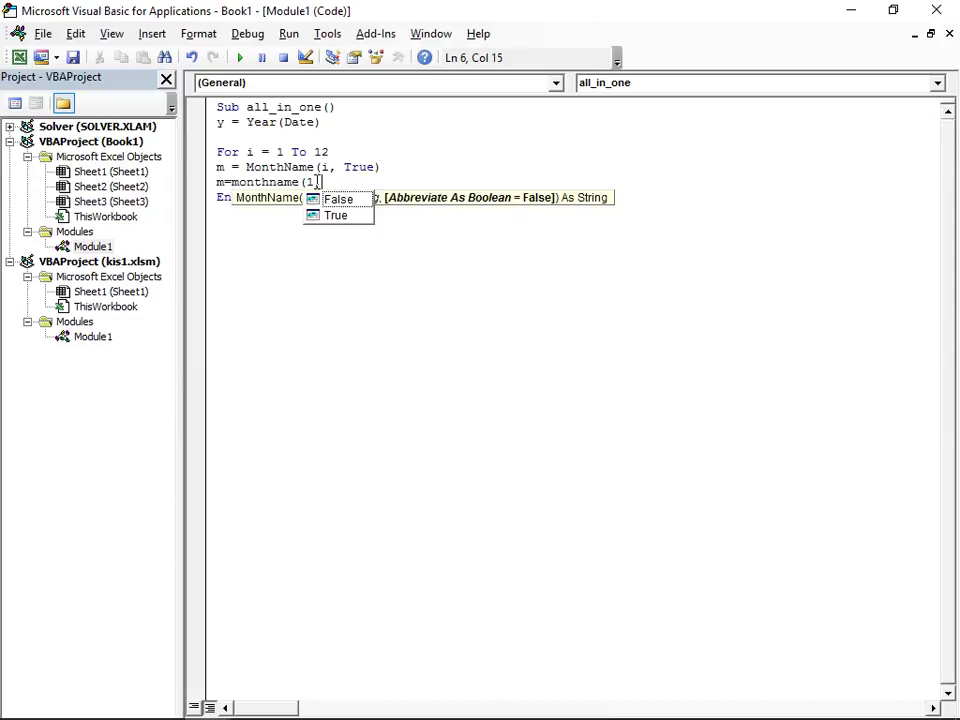
{"action": "type", "text": "tru"}
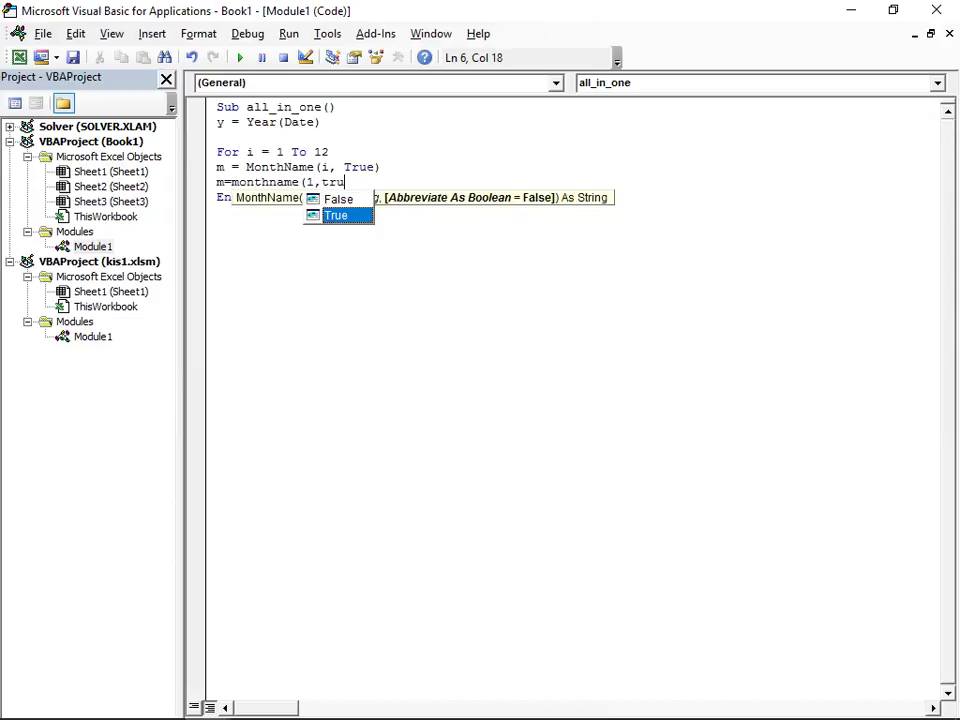
{"action": "key", "text": "Tab"}
{"action": "type", "text": ")"}
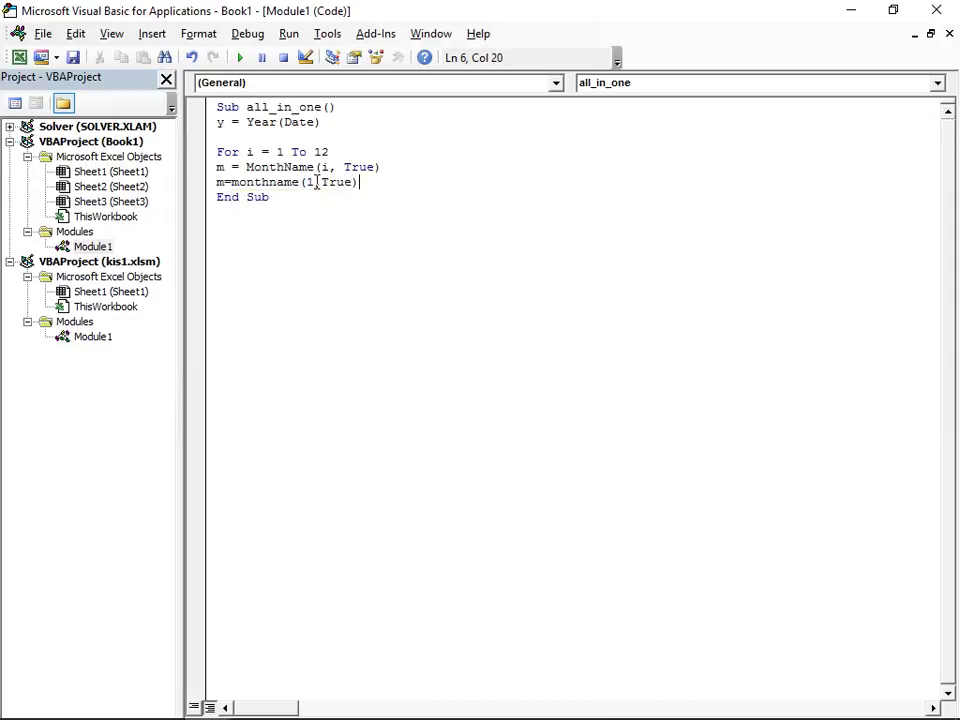
{"action": "key", "text": "Return"}
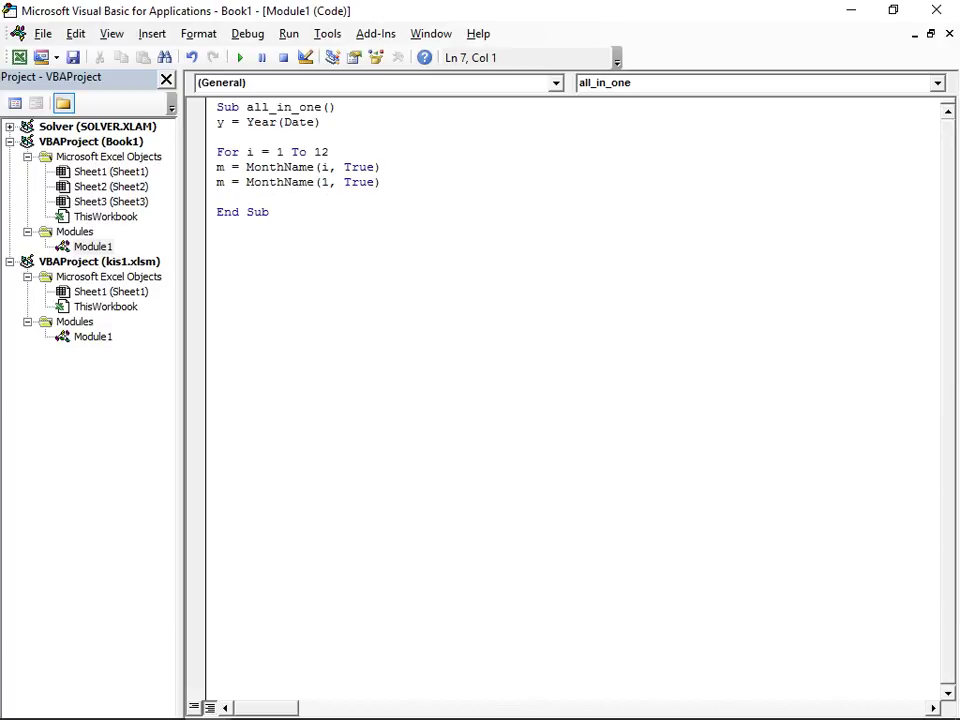
Step: Try False in the test line, restore True, then switch back to Excel
{"action": "left_click", "coordinate": [380, 182]}
{"action": "key", "text": "BackSpace"}
{"action": "key", "text": "BackSpace"}
{"action": "key", "text": "BackSpace"}
{"action": "key", "text": "BackSpace"}
{"action": "key", "text": "BackSpace"}
{"action": "type", "text": "fa"}
{"action": "type", "text": "lse"}
{"action": "key", "text": "Return"}
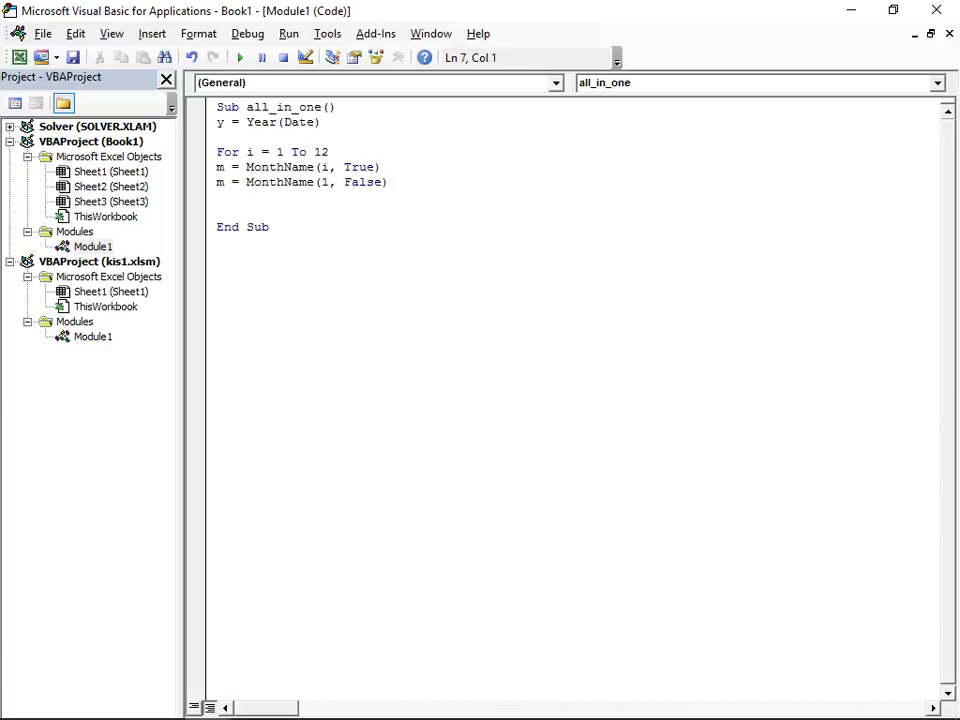
{"action": "key", "text": "BackSpace"}
{"action": "key", "text": "BackSpace"}
{"action": "key", "text": "BackSpace"}
{"action": "key", "text": "BackSpace"}
{"action": "key", "text": "BackSpace"}
{"action": "key", "text": "BackSpace"}
{"action": "key", "text": "BackSpace"}
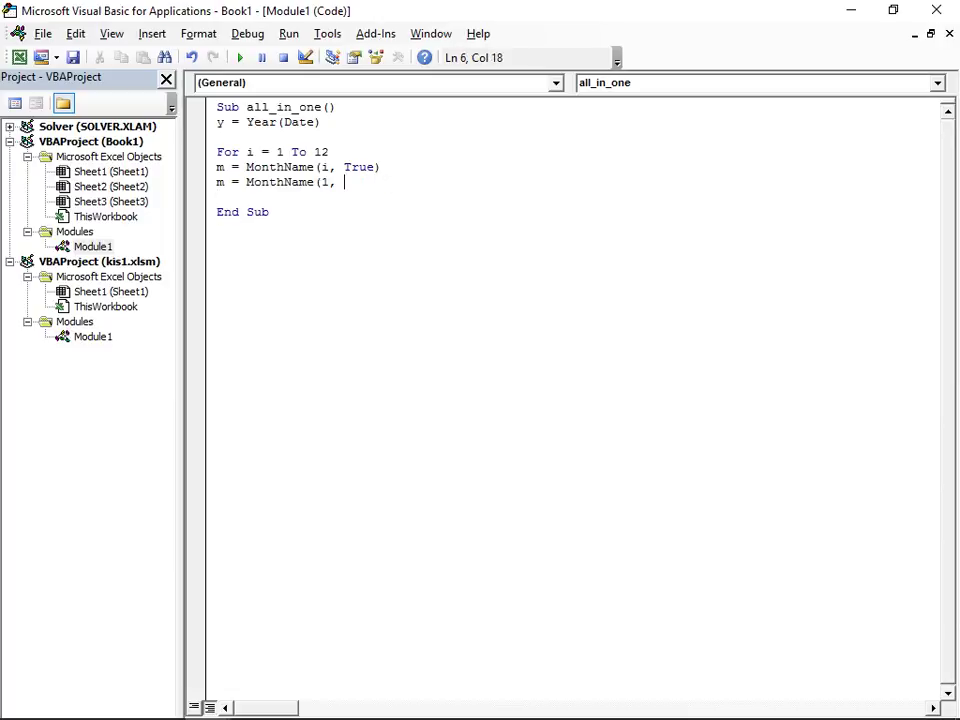
{"action": "type", "text": "true"}
{"action": "type", "text": ")"}
{"action": "key", "text": "Return"}
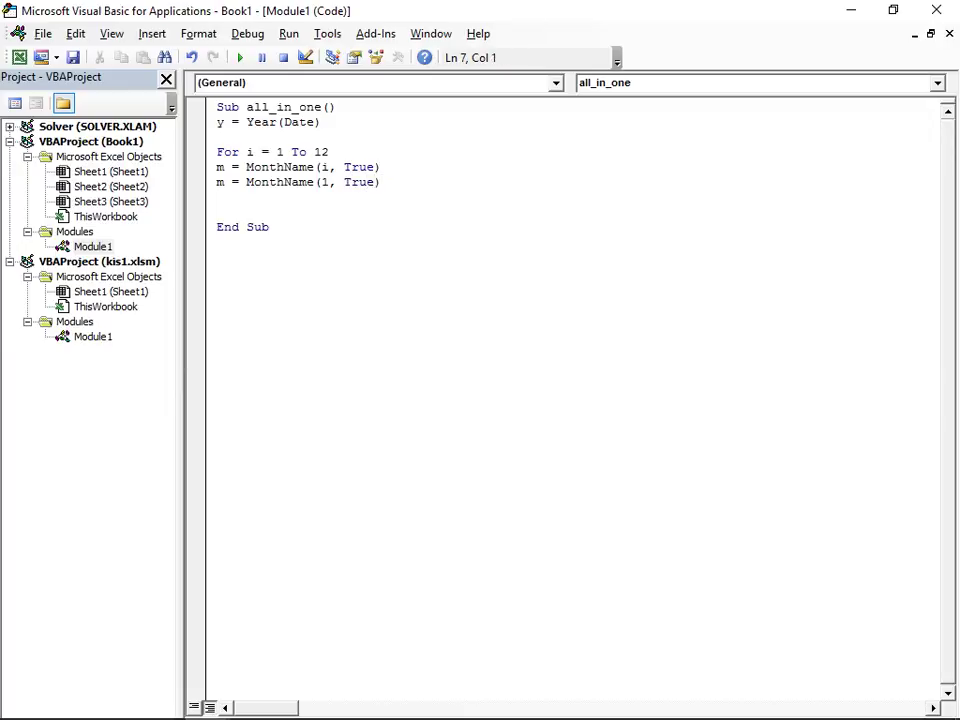
{"action": "key", "text": "alt+Tab"}
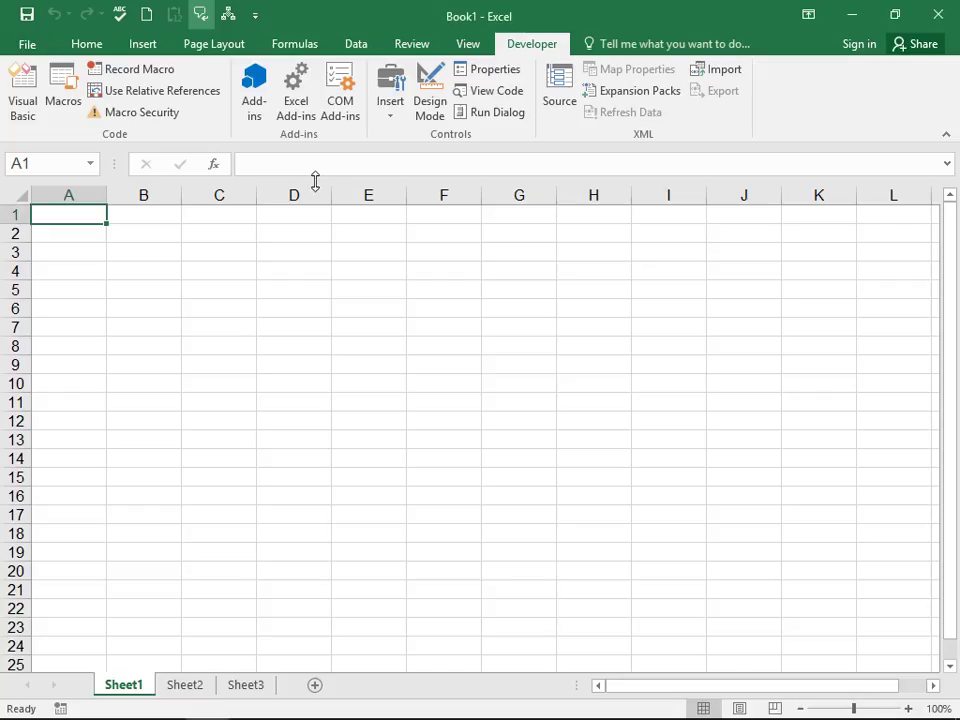
Step: Enter the number 1 in cell B2
{"action": "key", "text": "Right"}
{"action": "key", "text": "Down"}
{"action": "type", "text": "1"}
{"action": "key", "text": "ctrl+Return"}
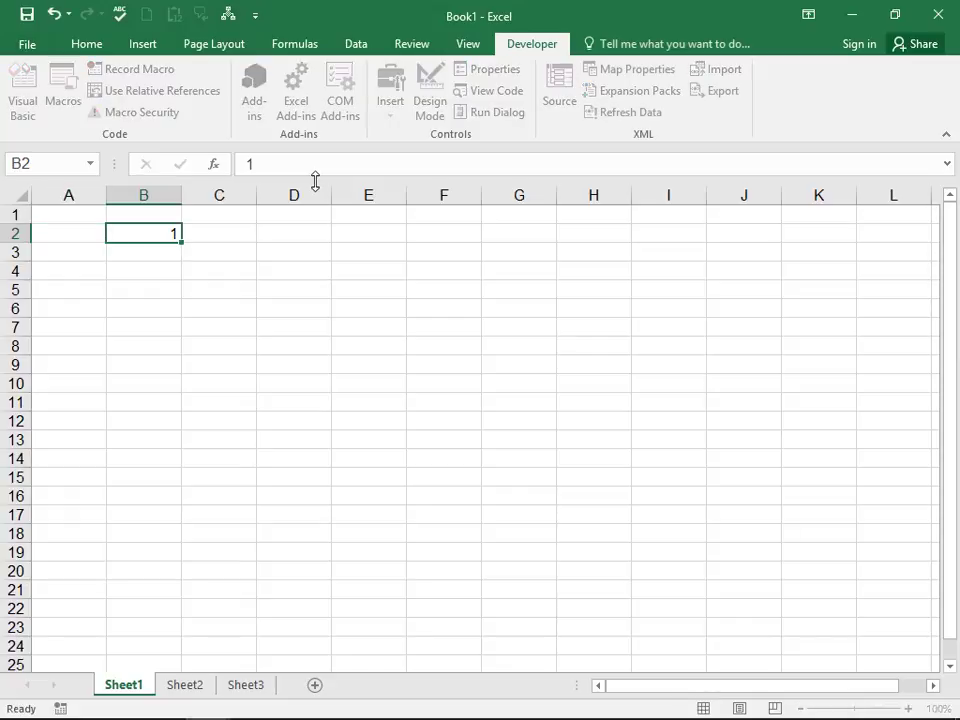
Step: In C2 enter =CHOOSE(B2,"jan","feb",…,"aug") listing jan through aug
{"action": "key", "text": "Right"}
{"action": "type", "text": "="}
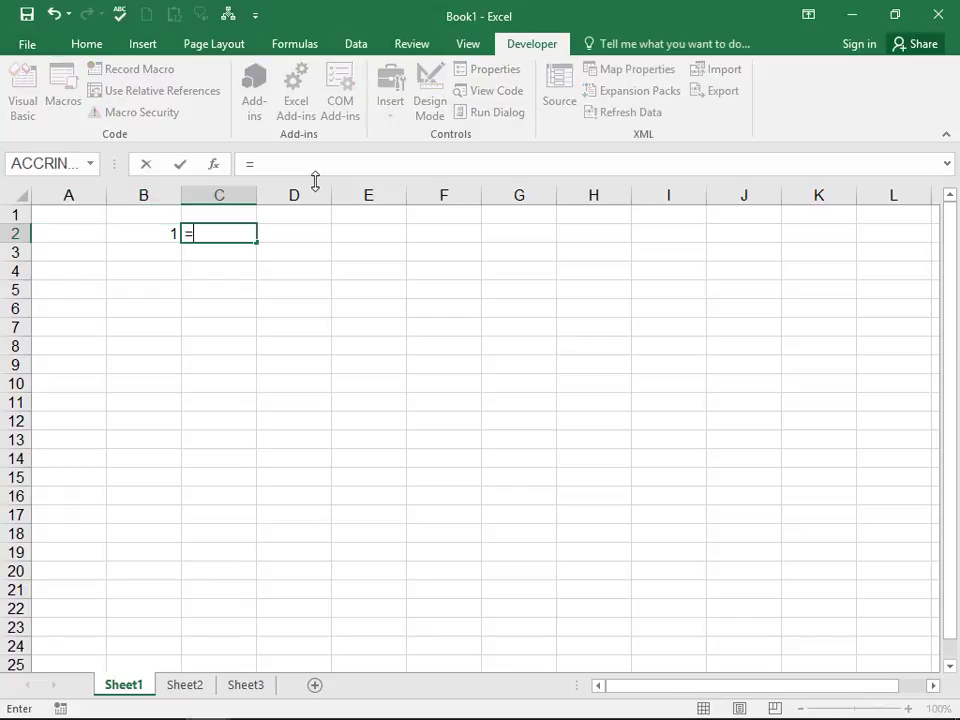
{"action": "type", "text": "cho"}
{"action": "key", "text": "Tab"}
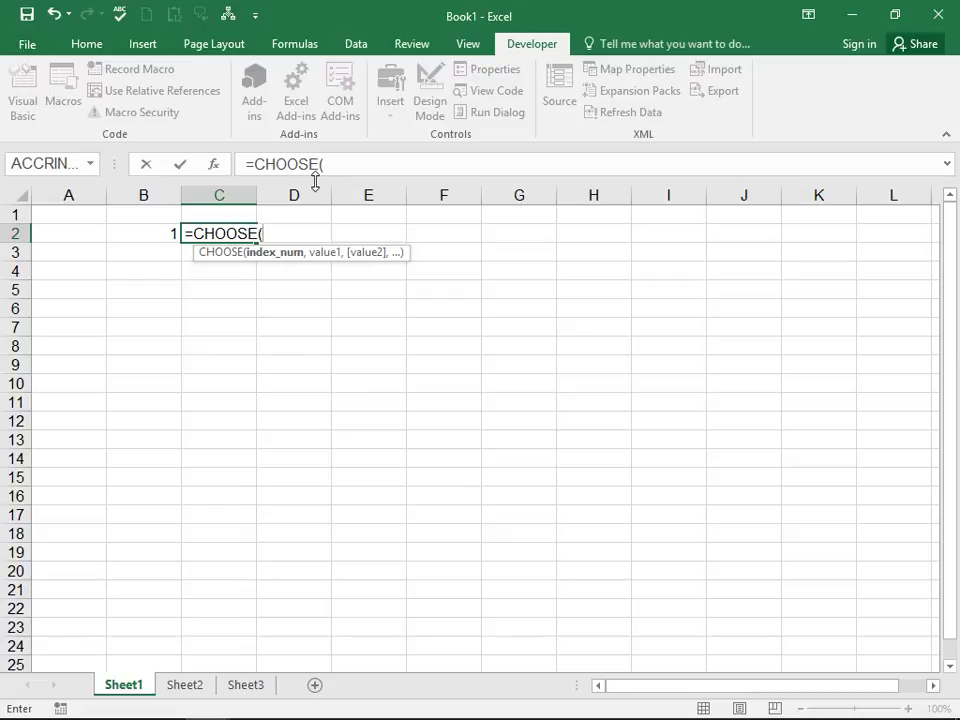
{"action": "key", "text": "Left"}
{"action": "type", "text": ","}
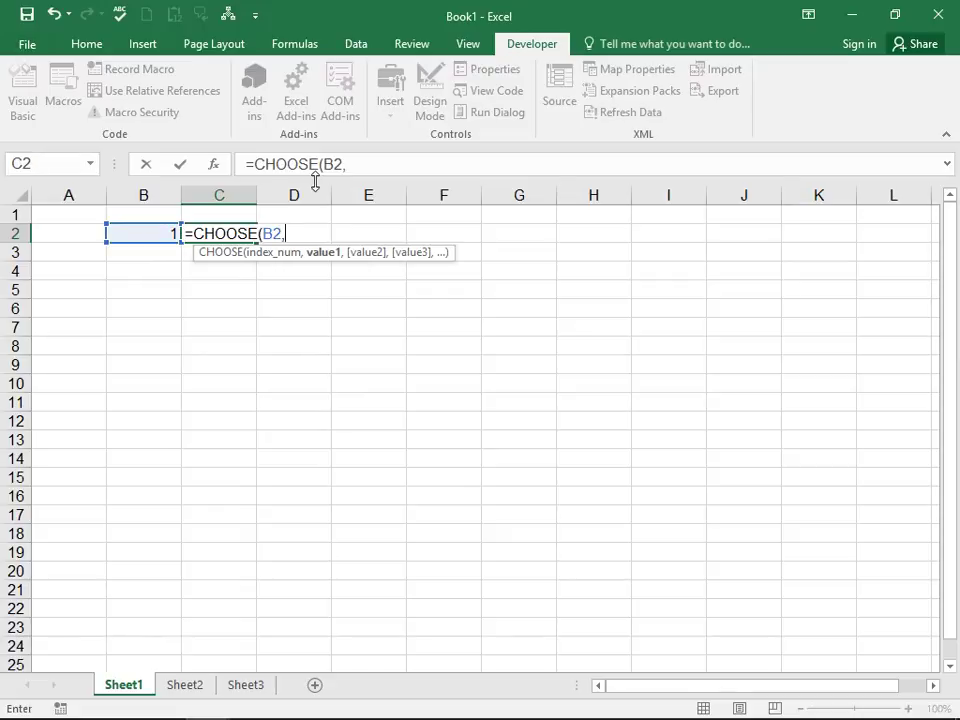
{"action": "type", "text": "\"jan"}
{"action": "type", "text": "\",\""}
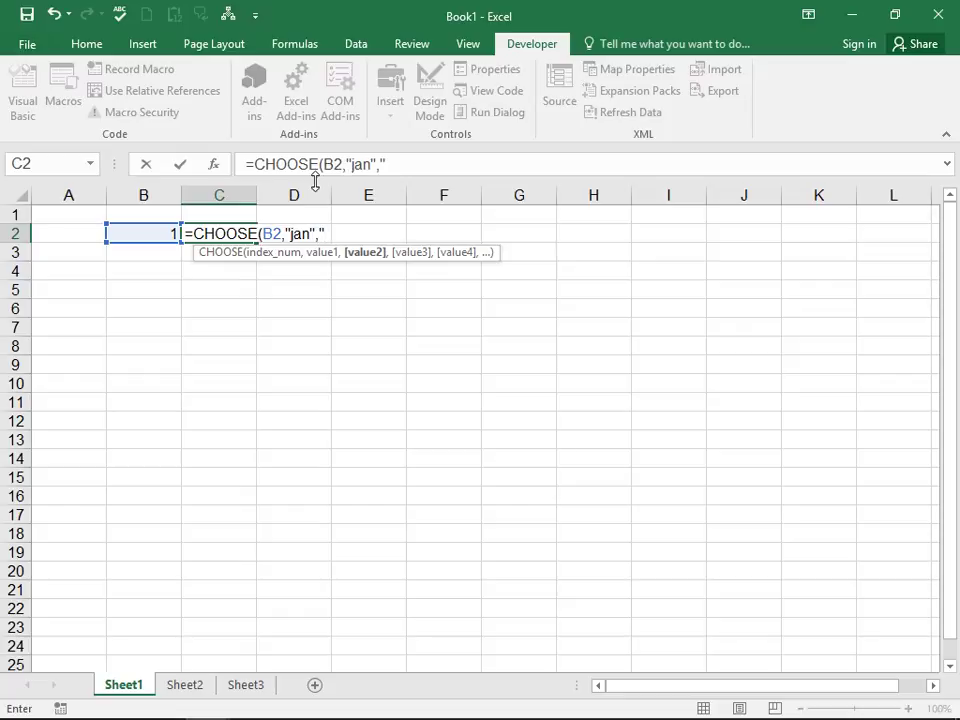
{"action": "type", "text": "feb\",\""}
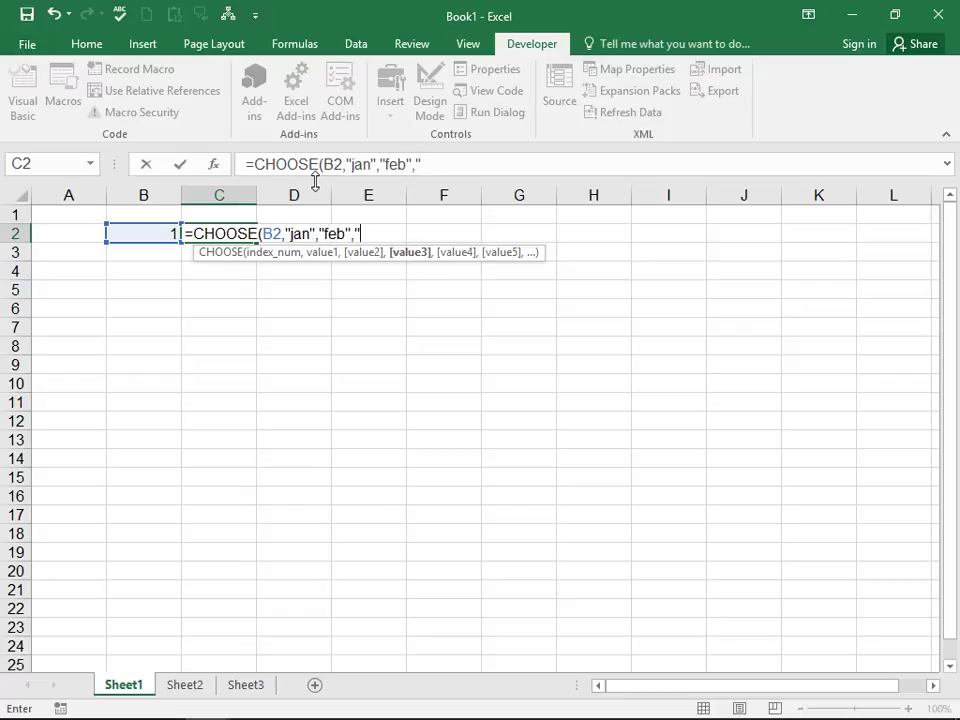
{"action": "type", "text": "mar\","}
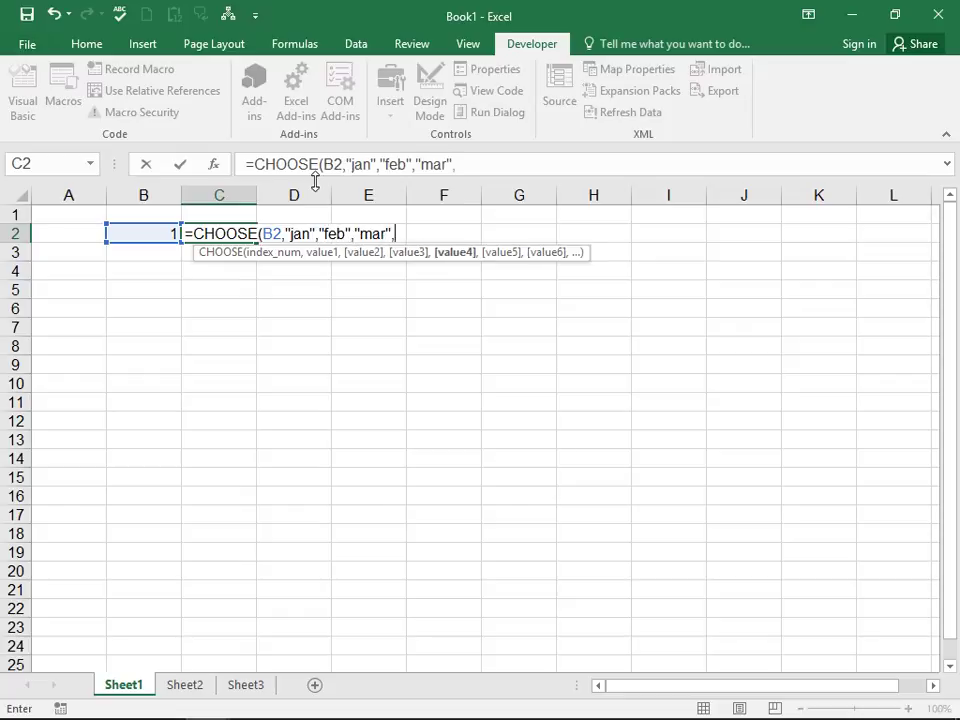
{"action": "type", "text": "\"\"a"}
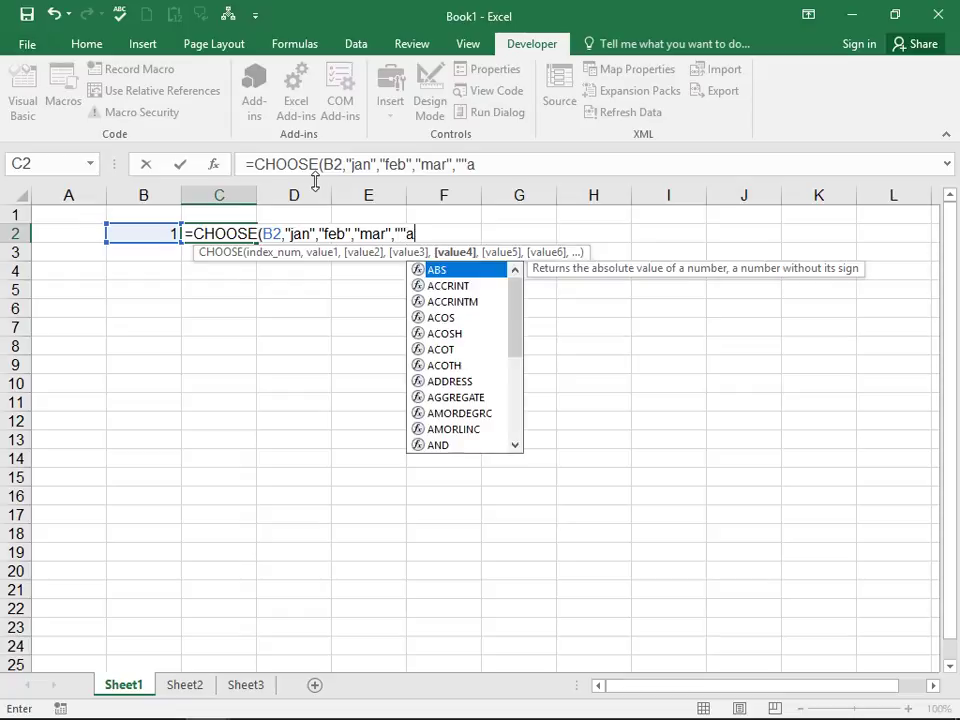
{"action": "type", "text": "pr\",\""}
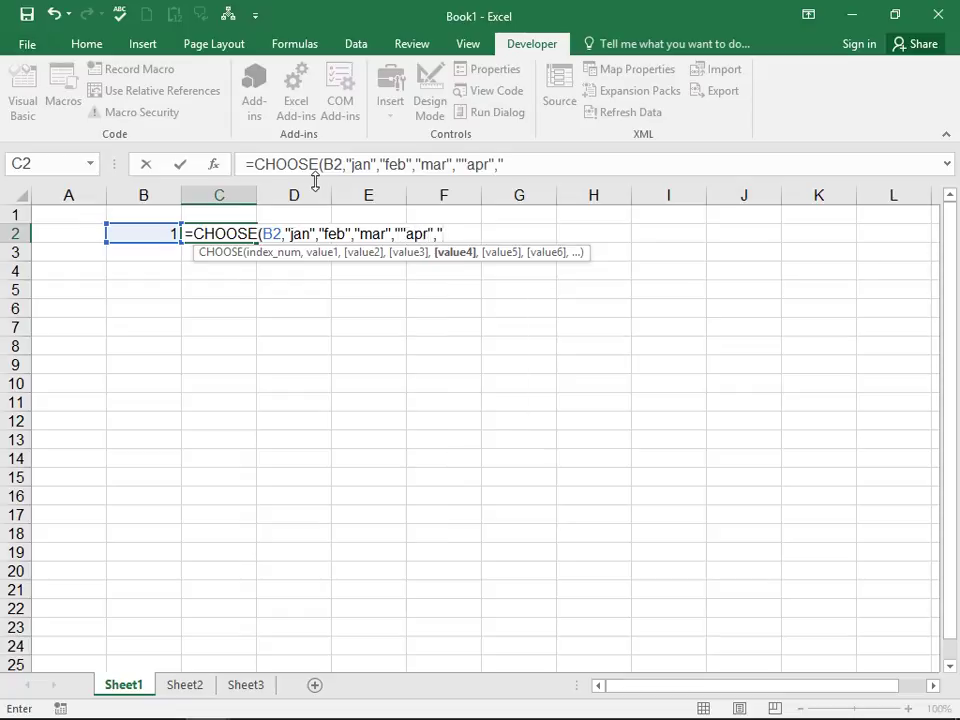
{"action": "key", "text": "BackSpace"}
{"action": "key", "text": "BackSpace"}
{"action": "key", "text": "BackSpace"}
{"action": "key", "text": "BackSpace"}
{"action": "key", "text": "BackSpace"}
{"action": "key", "text": "BackSpace"}
{"action": "key", "text": "BackSpace"}
{"action": "type", "text": "ap"}
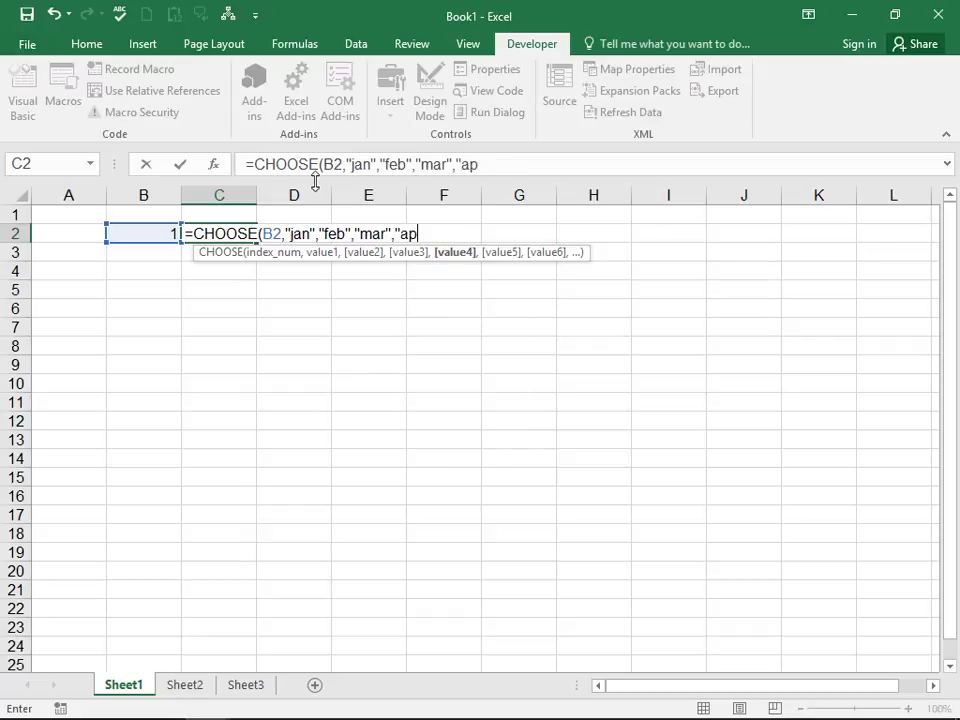
{"action": "type", "text": "r\",\""}
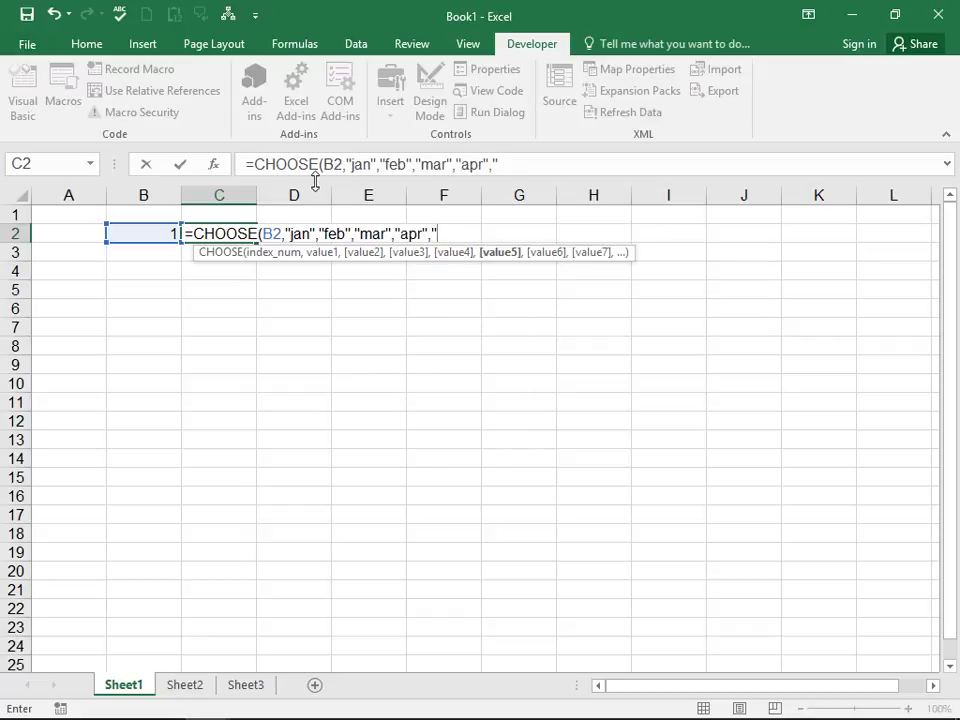
{"action": "type", "text": "ju"}
{"action": "key", "text": "BackSpace"}
{"action": "key", "text": "BackSpace"}
{"action": "type", "text": "jun"}
{"action": "type", "text": "\",\""}
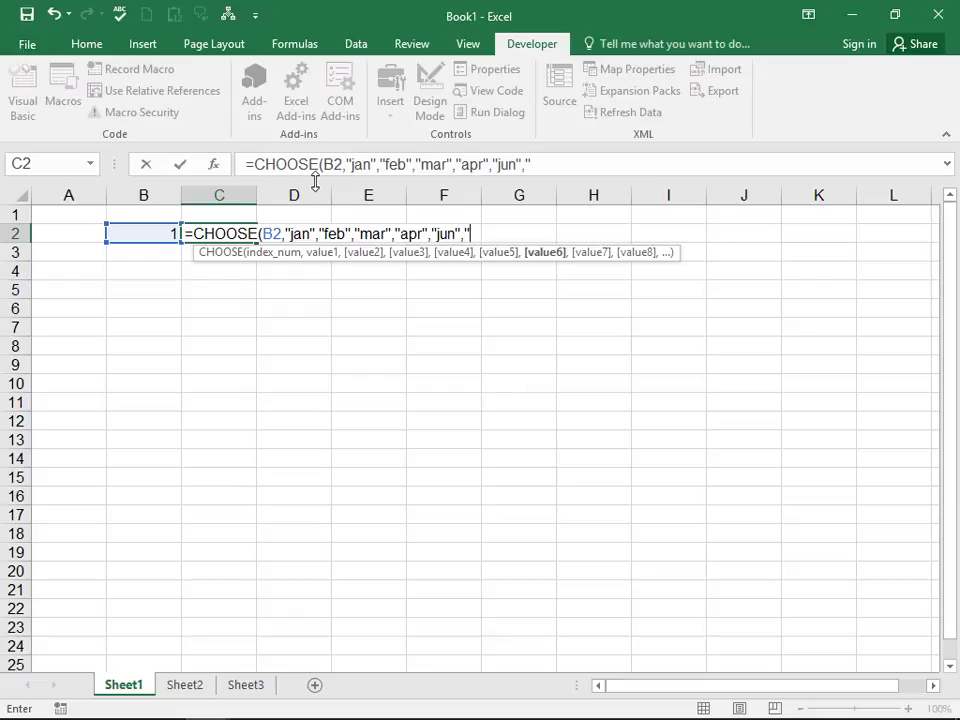
{"action": "type", "text": "jul"}
{"action": "key", "text": "BackSpace"}
{"action": "key", "text": "BackSpace"}
{"action": "key", "text": "BackSpace"}
{"action": "key", "text": "BackSpace"}
{"action": "key", "text": "BackSpace"}
{"action": "key", "text": "BackSpace"}
{"action": "key", "text": "BackSpace"}
{"action": "key", "text": "BackSpace"}
{"action": "key", "text": "BackSpace"}
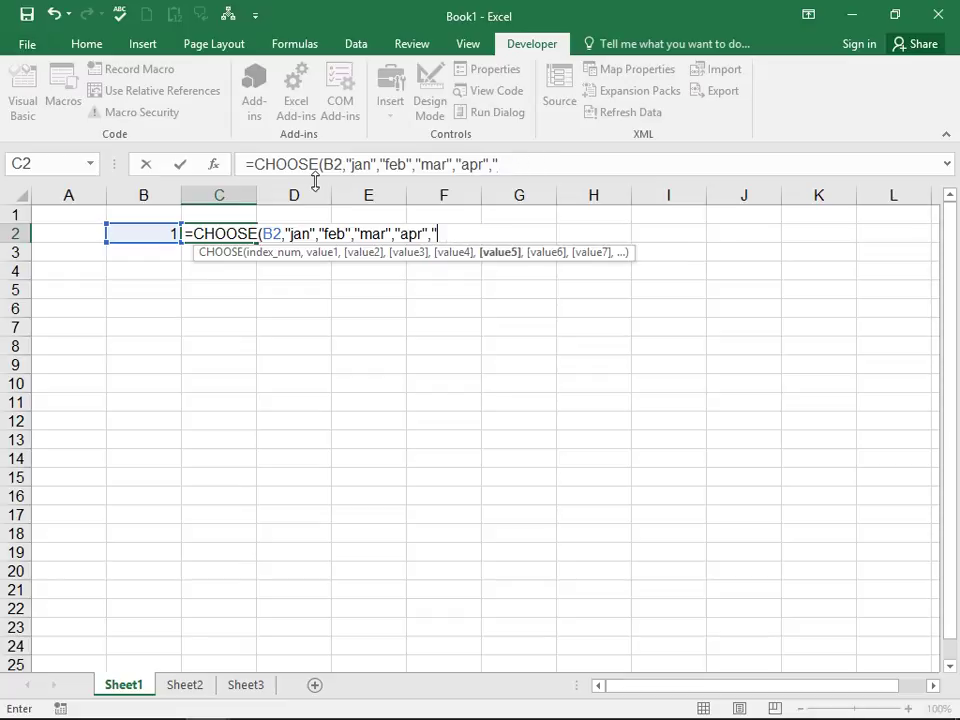
{"action": "type", "text": "may\","}
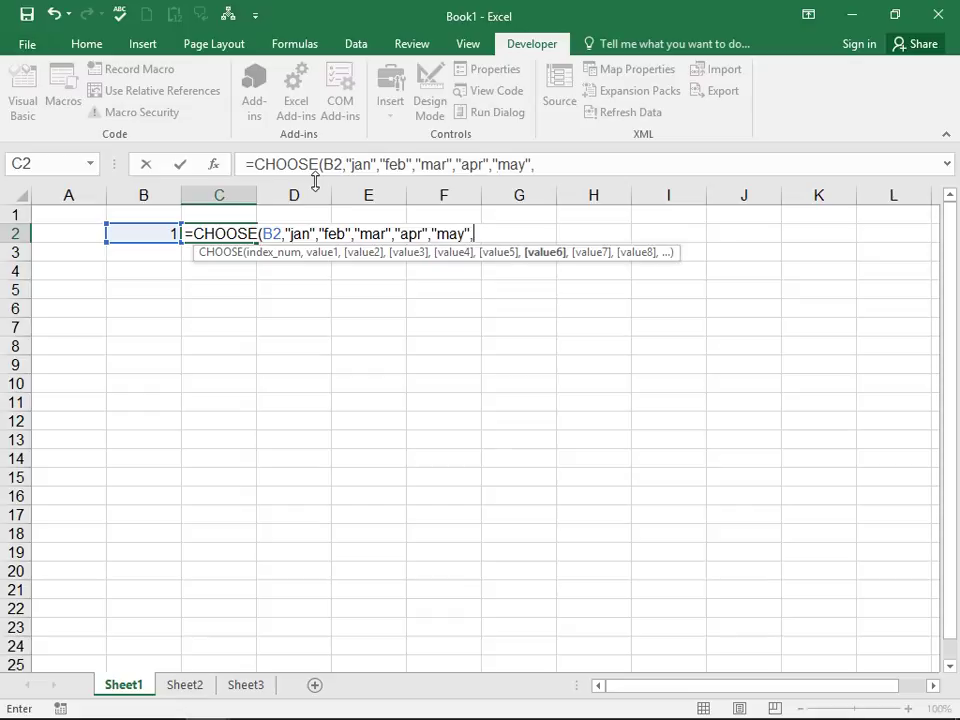
{"action": "type", "text": "\"jun"}
{"action": "type", "text": "\",\"jul"}
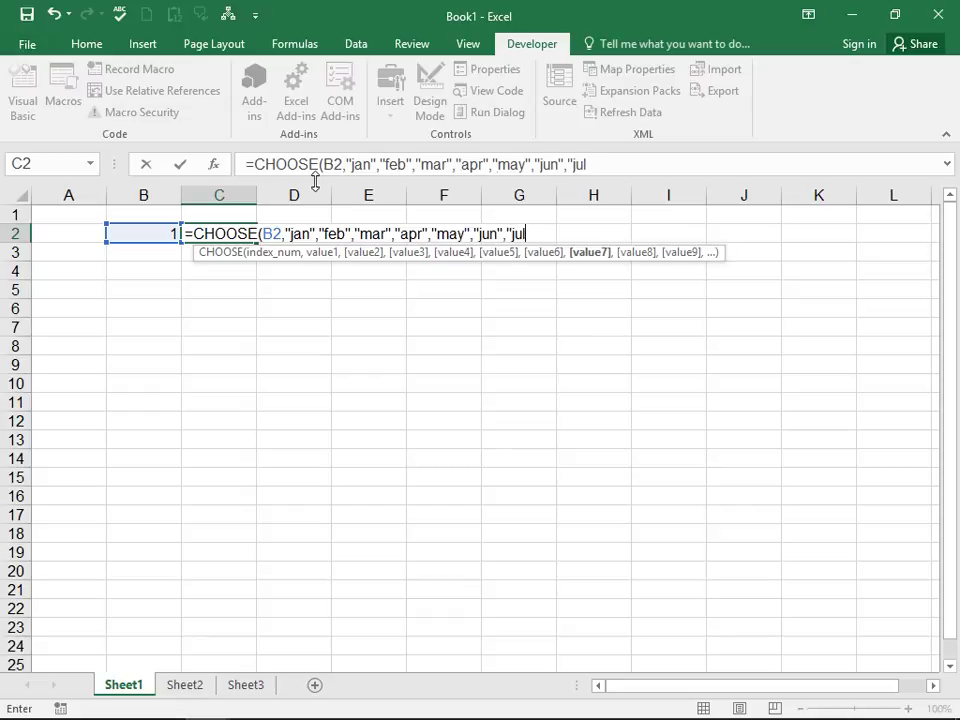
{"action": "type", "text": "\",\"a"}
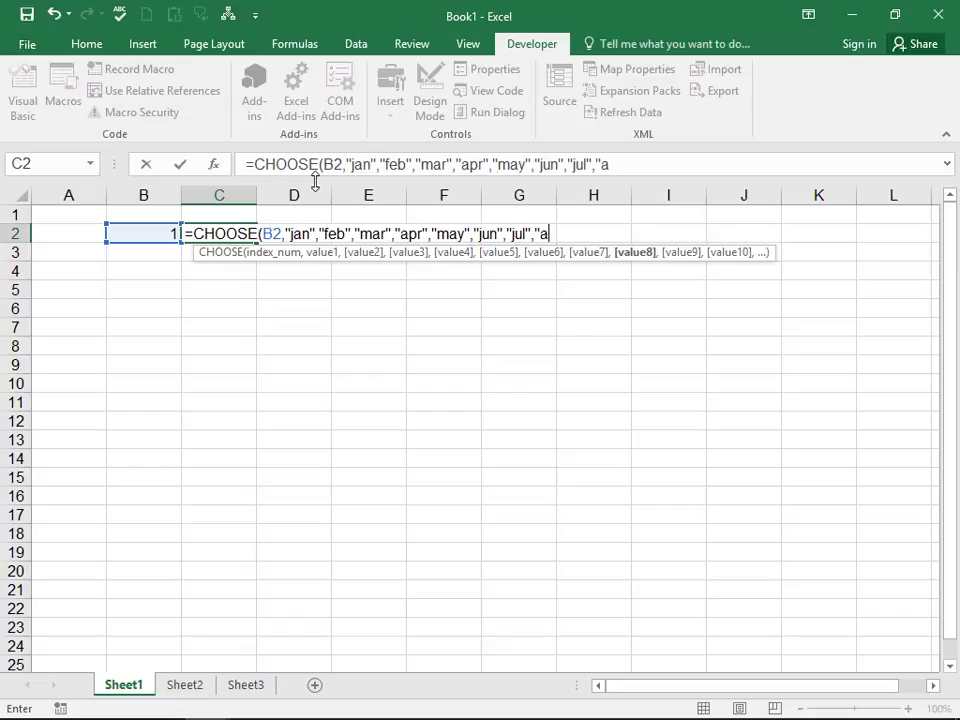
{"action": "type", "text": "ug\""}
{"action": "type", "text": ")"}
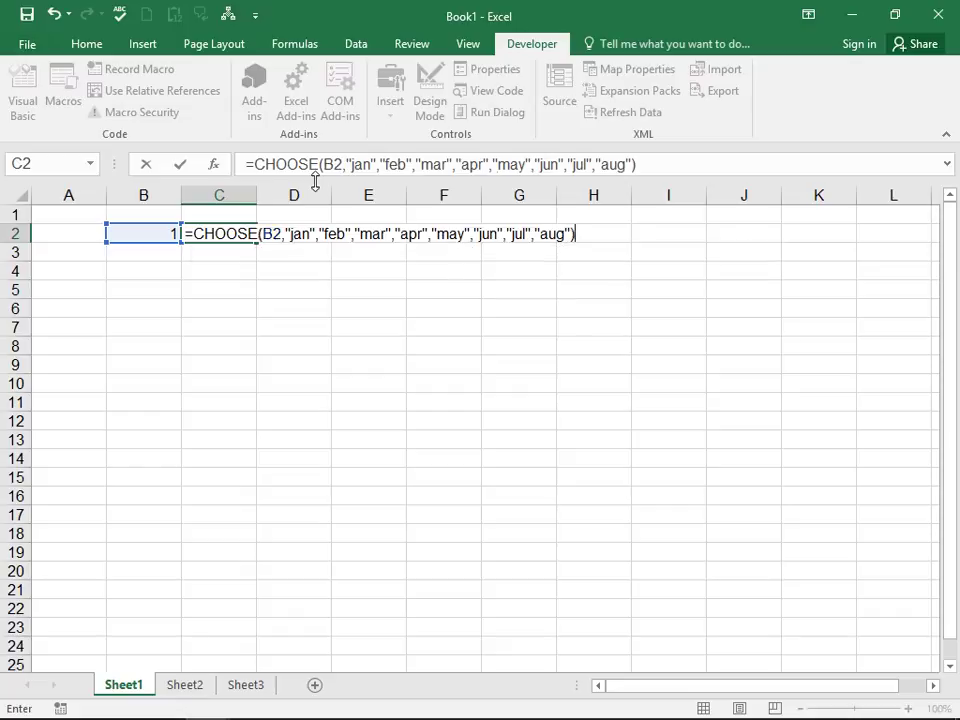
{"action": "key", "text": "Return"}
Step: Test the formula by entering 2 and then 3 in B2
{"action": "key", "text": "Up"}
{"action": "key", "text": "Left"}
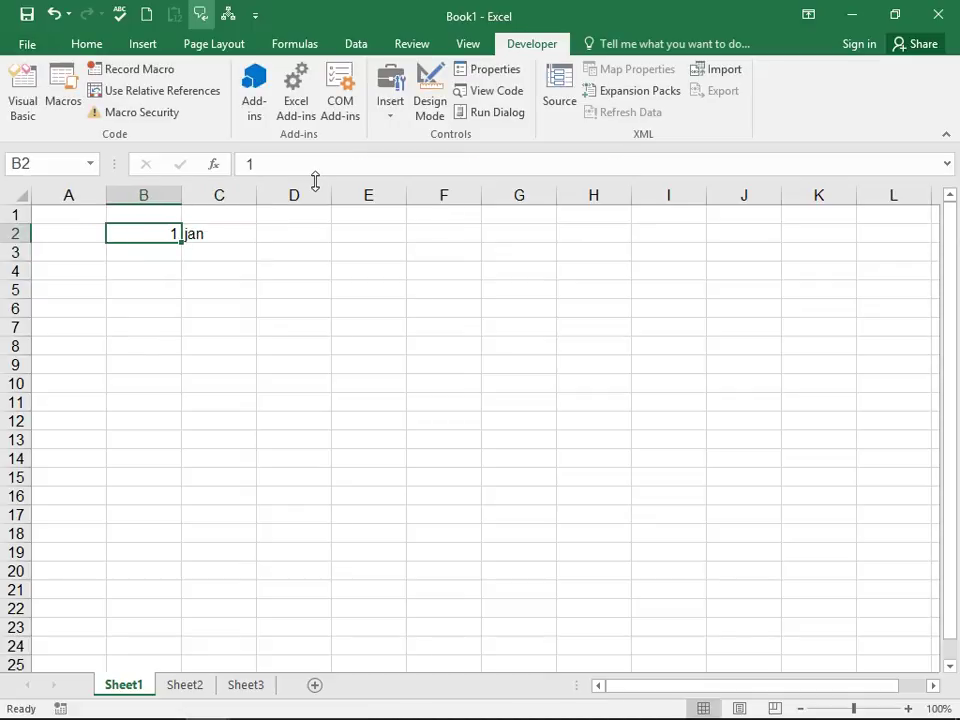
{"action": "type", "text": "2"}
{"action": "key", "text": "Return"}
{"action": "key", "text": "Up"}
{"action": "key", "text": "Right"}
{"action": "key", "text": "Left"}
{"action": "type", "text": "2"}
{"action": "key", "text": "BackSpace"}
{"action": "type", "text": "3"}
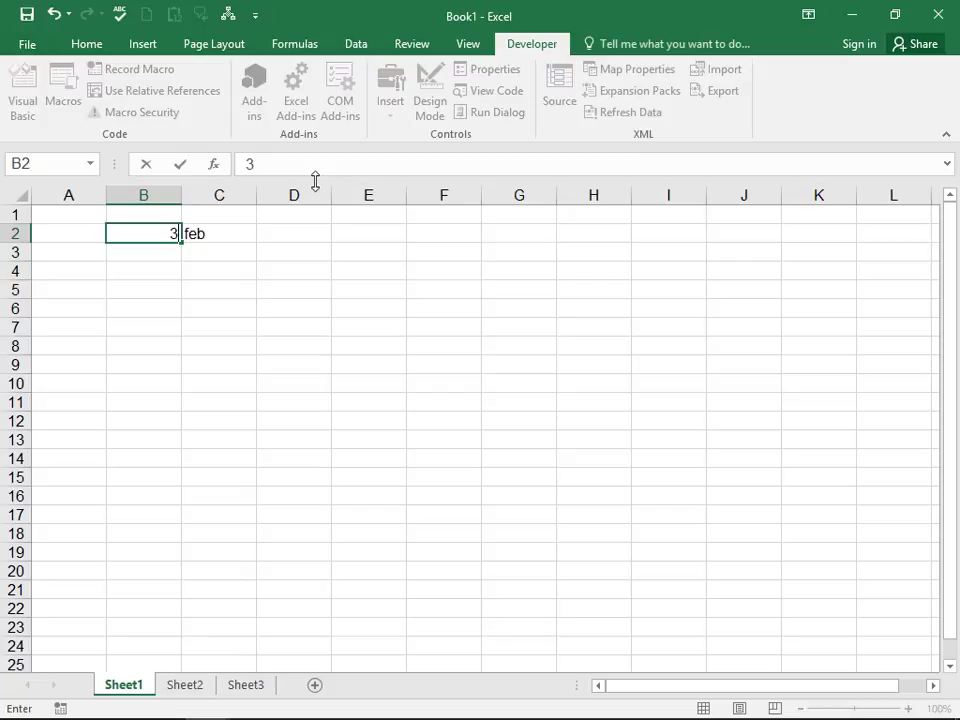
{"action": "key", "text": "Return"}
Step: Try f and then 4 in B2 so C2 shows apr, and return to the VBA code
{"action": "key", "text": "Up"}
{"action": "type", "text": "f"}
{"action": "key", "text": "Return"}
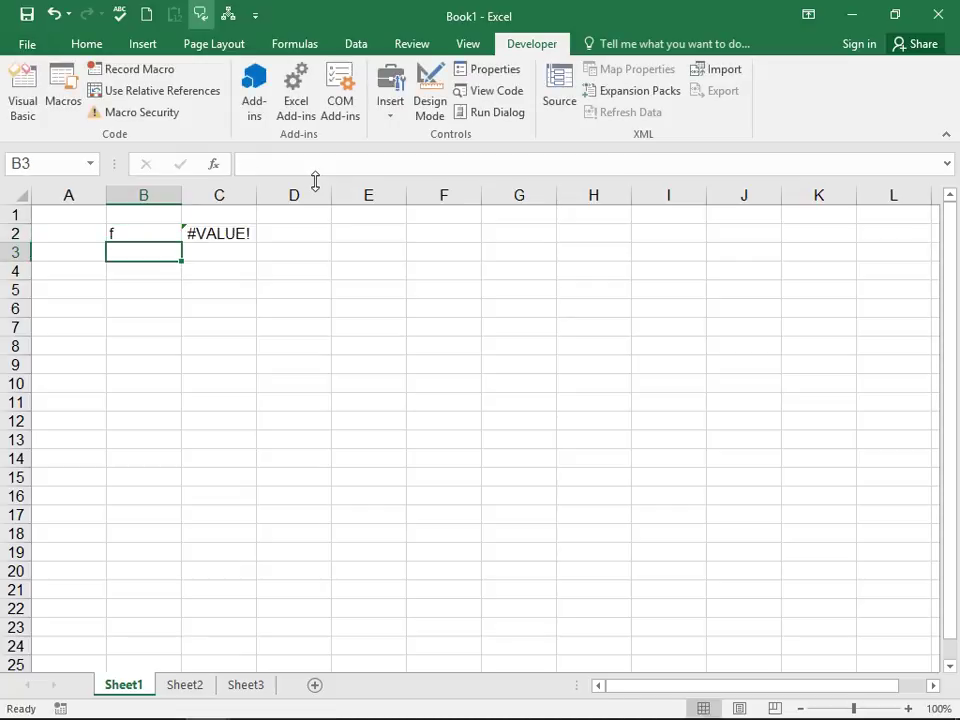
{"action": "key", "text": "Up"}
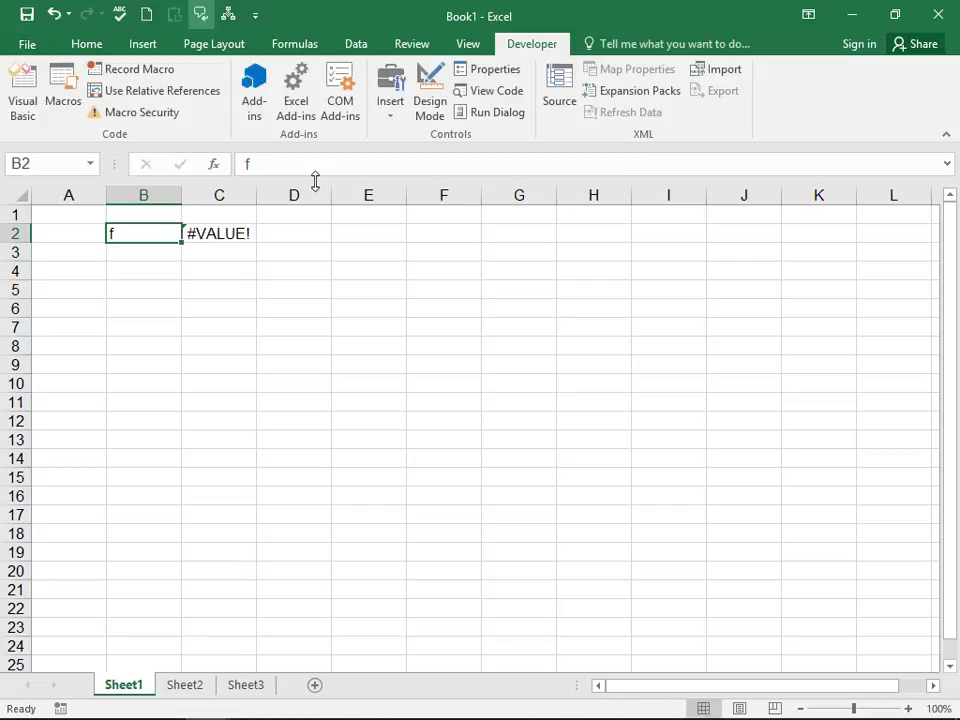
{"action": "type", "text": "4"}
{"action": "key", "text": "Return"}
{"action": "key", "text": "Up"}
{"action": "key", "text": "Right"}
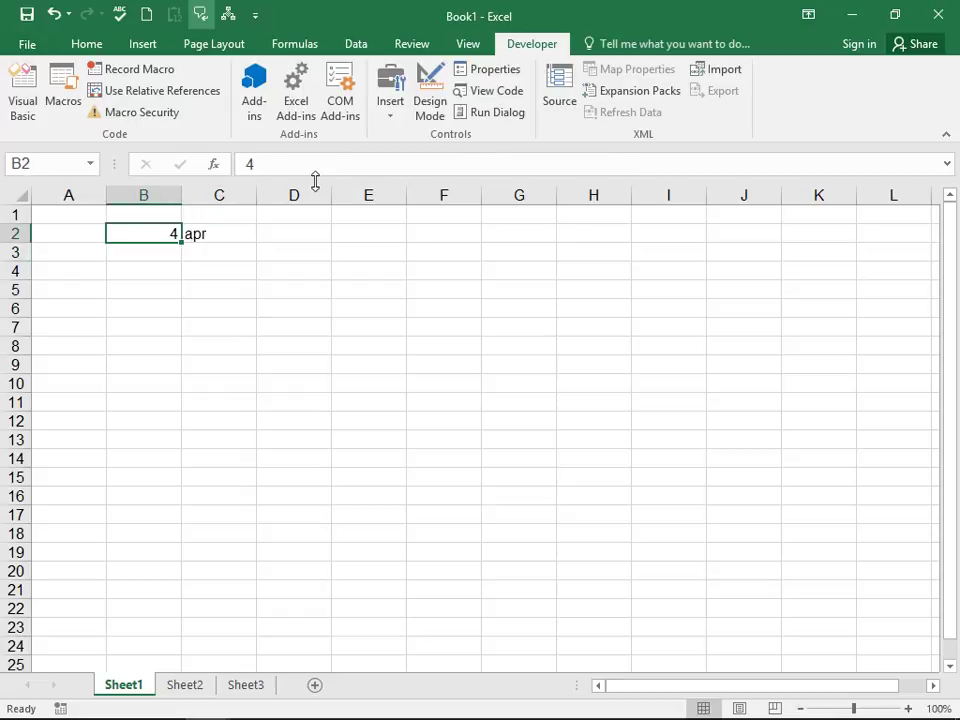
{"action": "key", "text": "Right"}
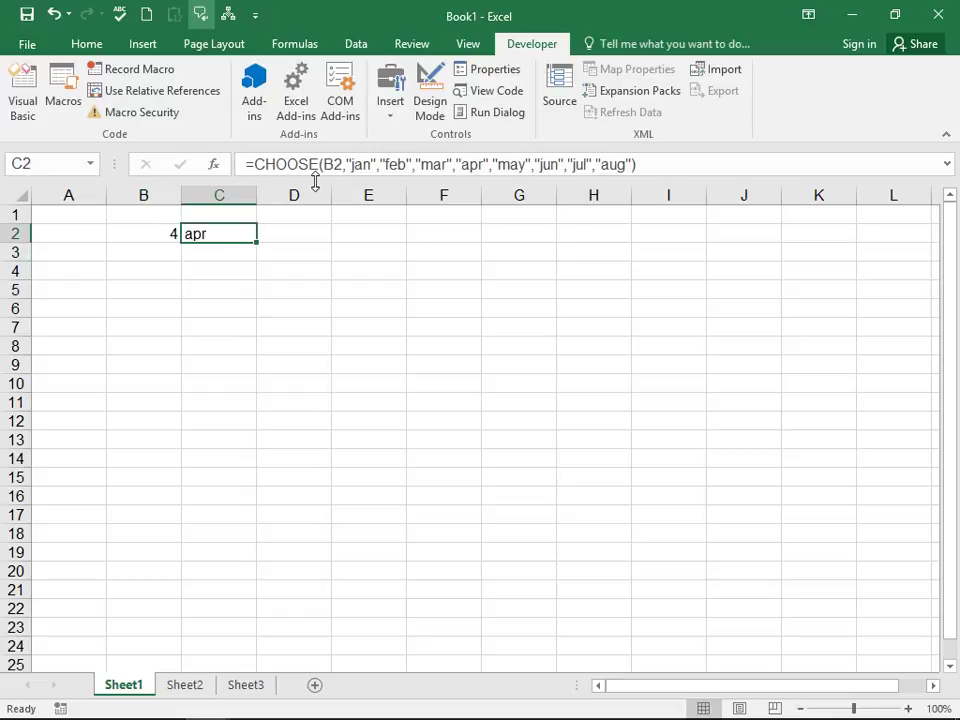
{"action": "left_click", "coordinate": [15, 75]}
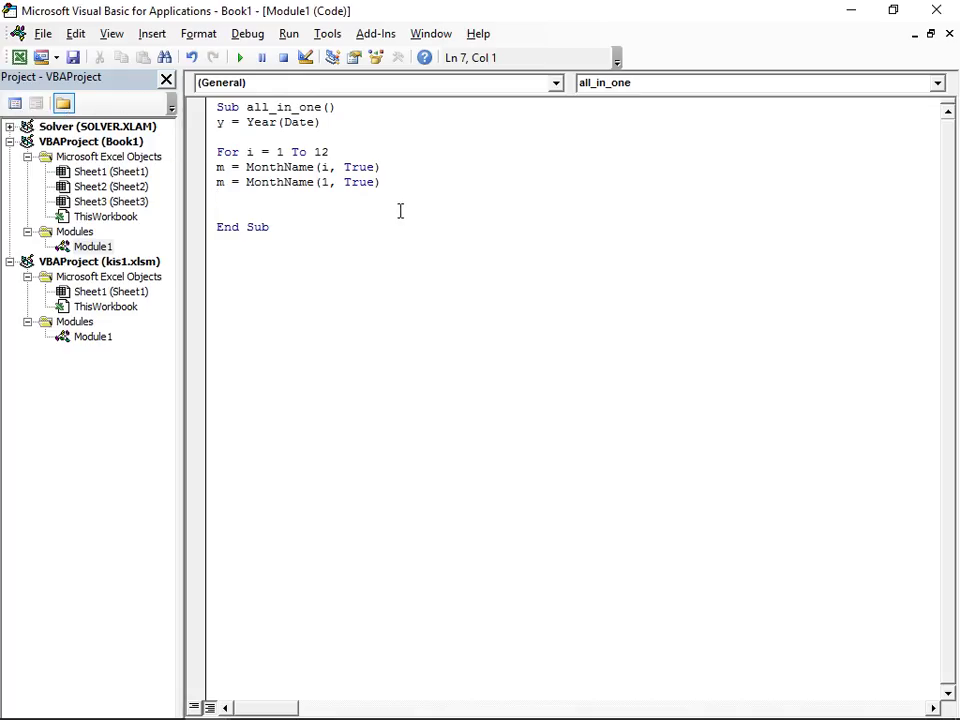
Step: Delete the duplicate MonthName(1, True) line and add MkDir "e:\" & Y
{"action": "left_click_drag", "start_coordinate": [386, 182], "coordinate": [199, 186]}
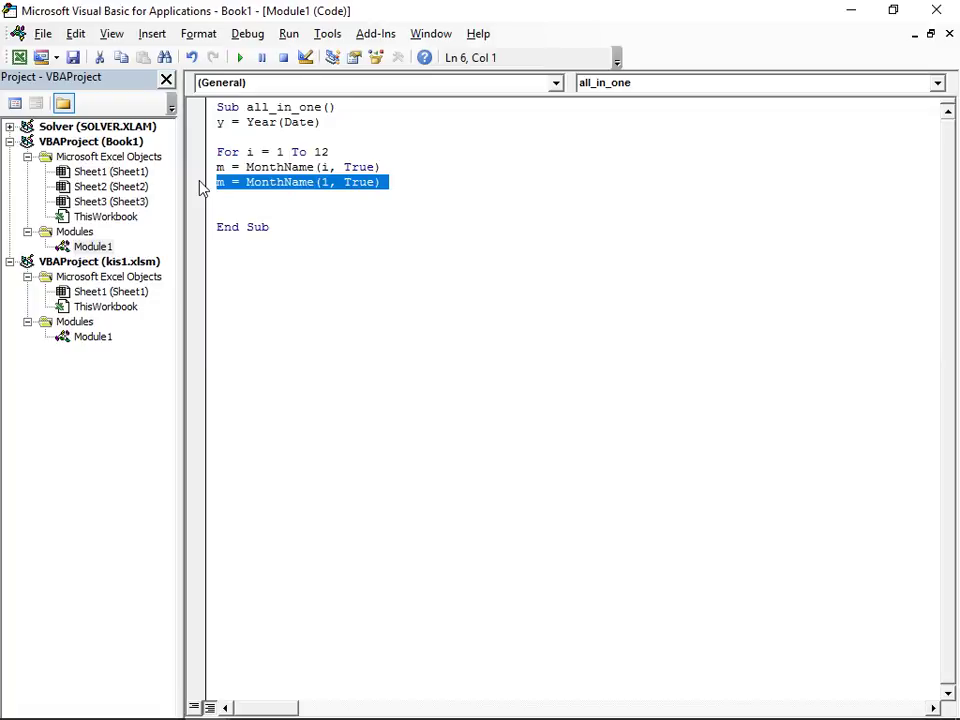
{"action": "key", "text": "Delete"}
{"action": "type", "text": "."}
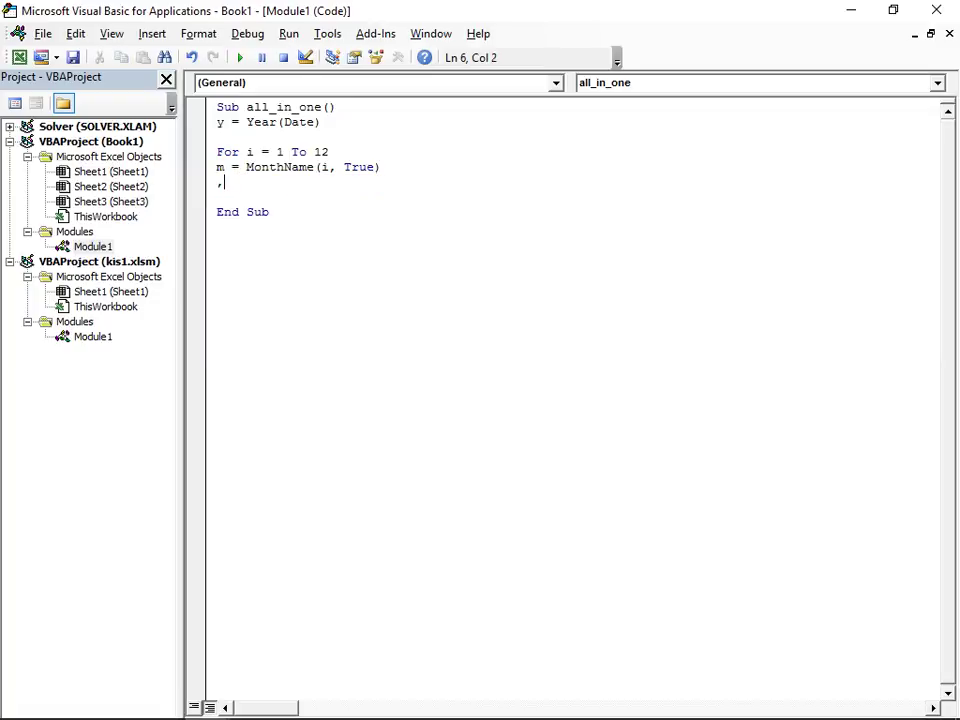
{"action": "key", "text": "BackSpace"}
{"action": "type", "text": "m"}
{"action": "type", "text": "kdir \""}
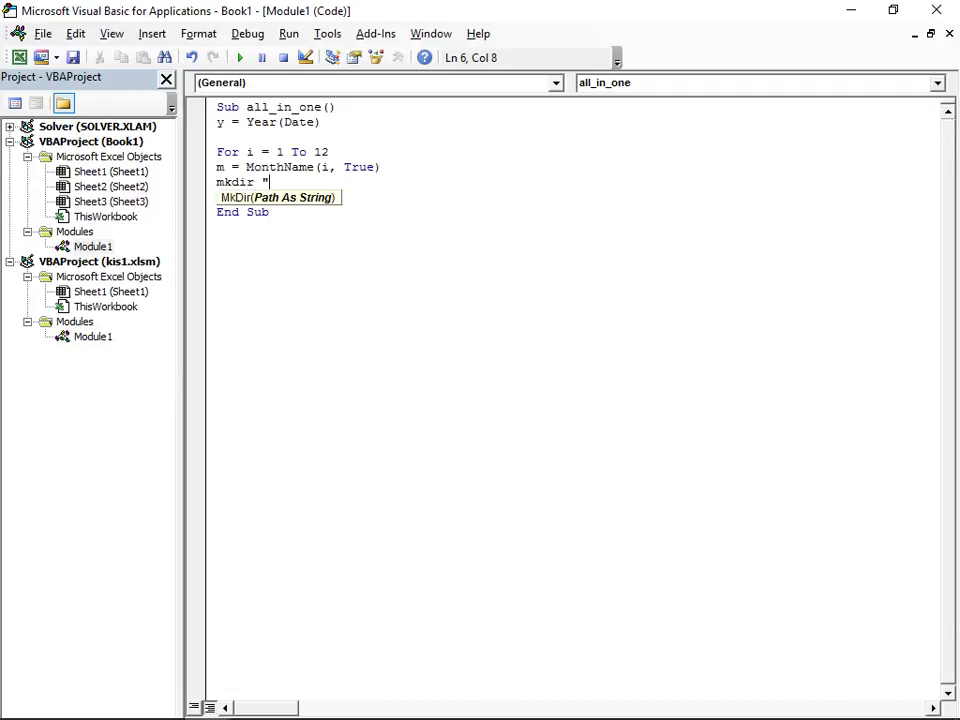
{"action": "type", "text": "e:\\\" "}
{"action": "type", "text": "& Y"}
{"action": "key", "text": "Return"}
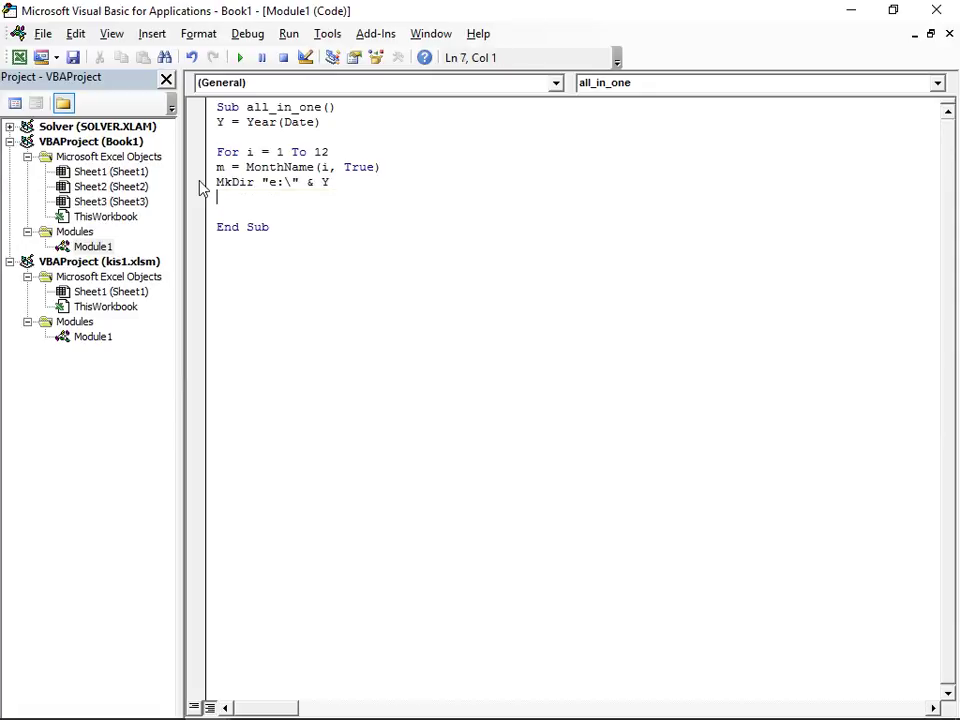
Step: Add MkDir "e:\" & Y & "\" & m to create the month folder
{"action": "type", "text": "mkdir "}
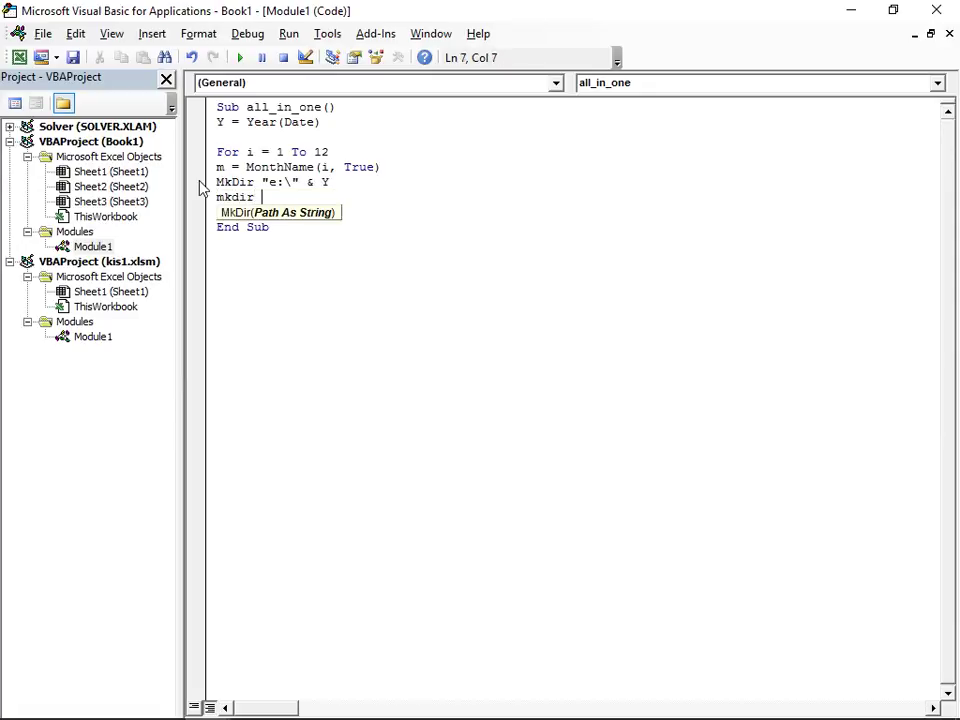
{"action": "type", "text": "e:"}
{"action": "key", "text": "BackSpace"}
{"action": "key", "text": "BackSpace"}
{"action": "type", "text": "\""}
{"action": "type", "text": "e:\\\" "}
{"action": "type", "text": "& "}
{"action": "type", "text": "Y  "}
{"action": "type", "text": "& \""}
{"action": "key", "text": "BackSpace"}
{"action": "type", "text": "\"\\"}
{"action": "type", "text": "\" & m"}
{"action": "key", "text": "Return"}
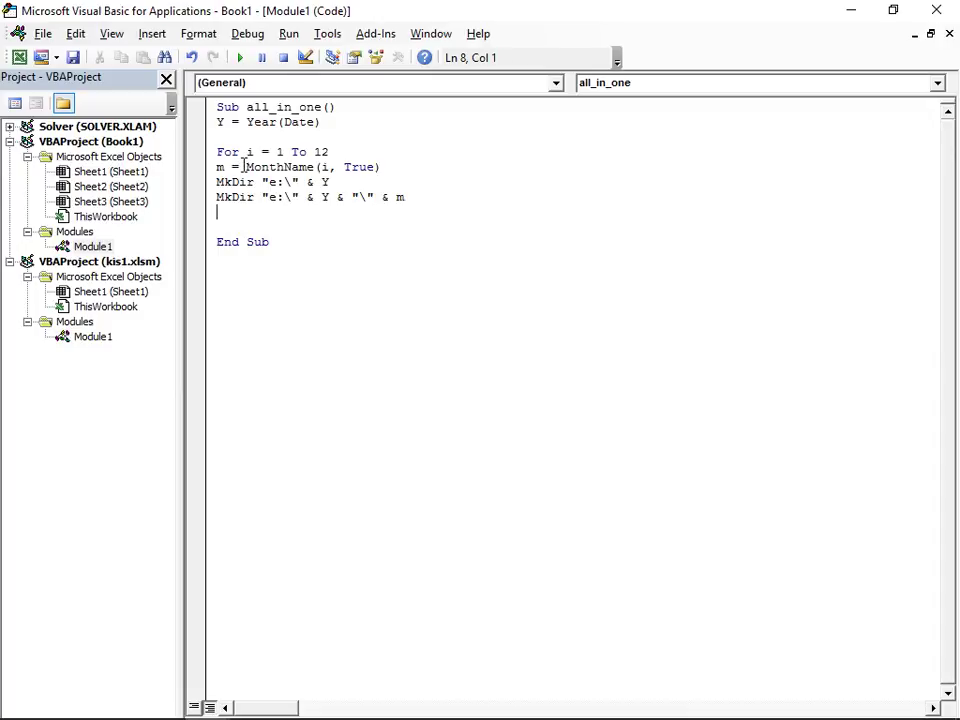
Step: Keep the For loop counter as i and add a blank line before End Sub
{"action": "left_click_drag", "start_coordinate": [216, 167], "coordinate": [216, 197]}
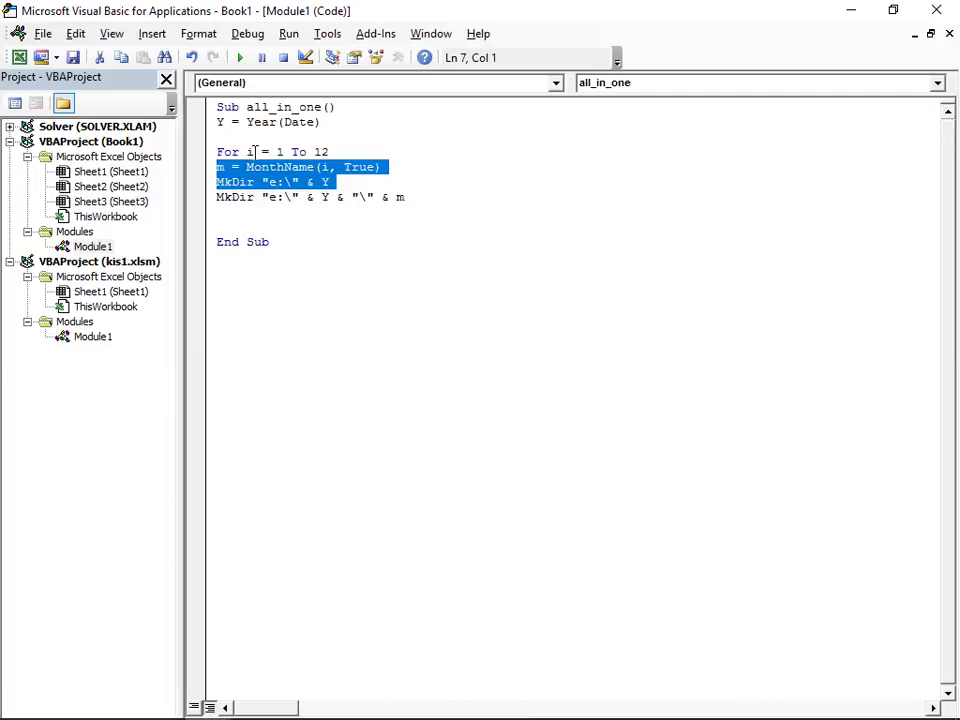
{"action": "left_click", "coordinate": [253, 152]}
{"action": "key", "text": "BackSpace"}
{"action": "type", "text": "s"}
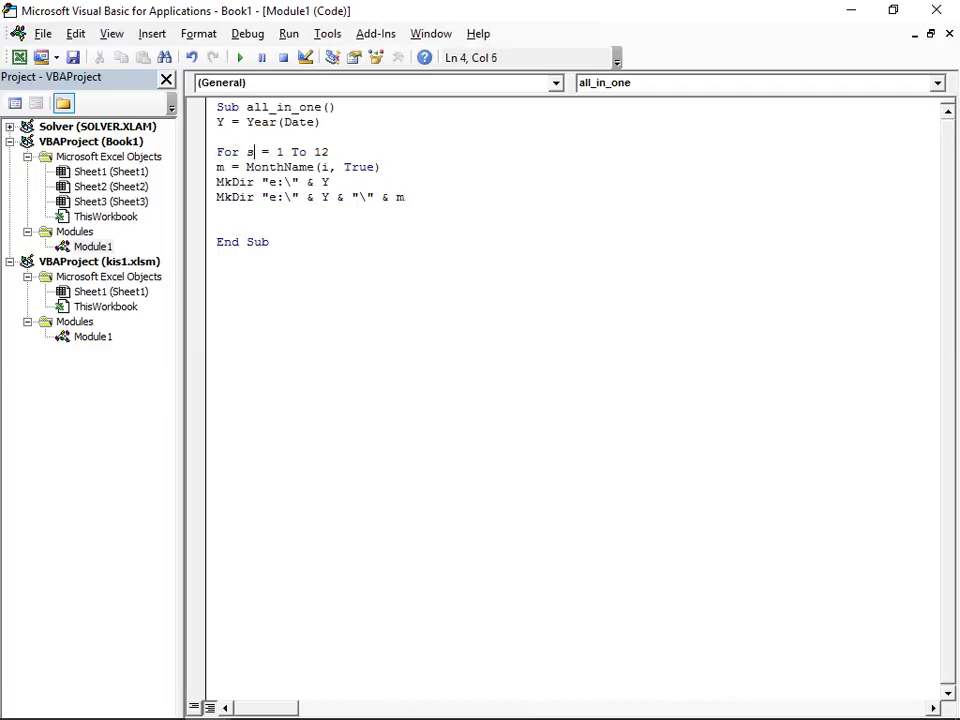
{"action": "key", "text": "BackSpace"}
{"action": "type", "text": "m"}
{"action": "key", "text": "BackSpace"}
{"action": "type", "text": "i"}
{"action": "key", "text": "Down"}
{"action": "key", "text": "Down"}
{"action": "key", "text": "Down"}
{"action": "key", "text": "Down"}
{"action": "key", "text": "Return"}
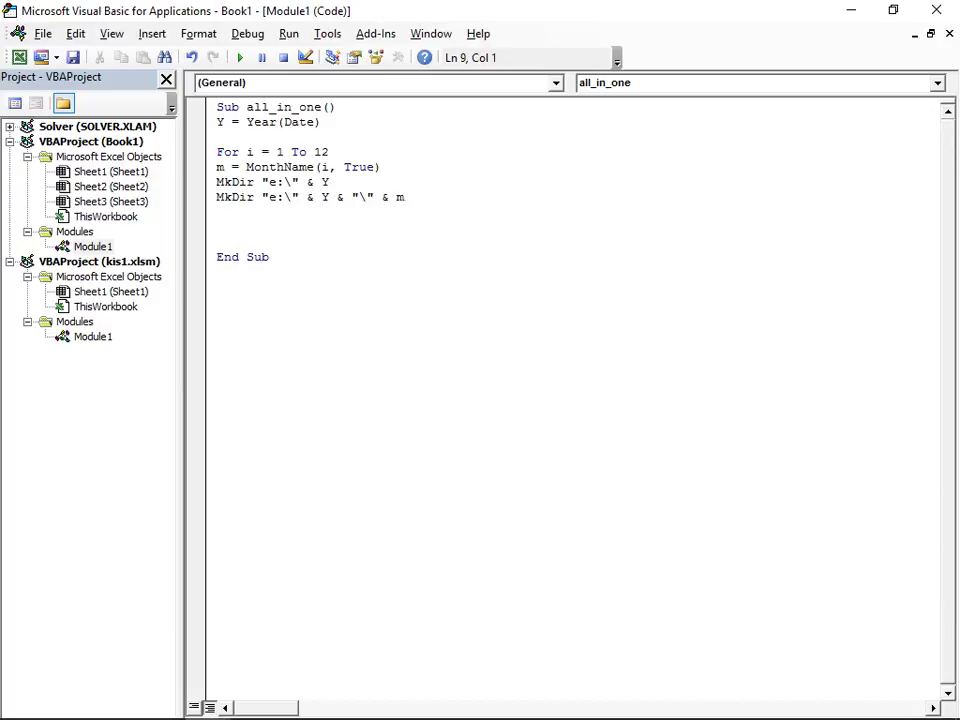
Step: Add Workbooks.Add and begin an ActiveWorkbook.SaveAs line below it
{"action": "type", "text": "workbook"}
{"action": "type", "text": "s.a"}
{"action": "key", "text": "Tab"}
{"action": "key", "text": "Return"}
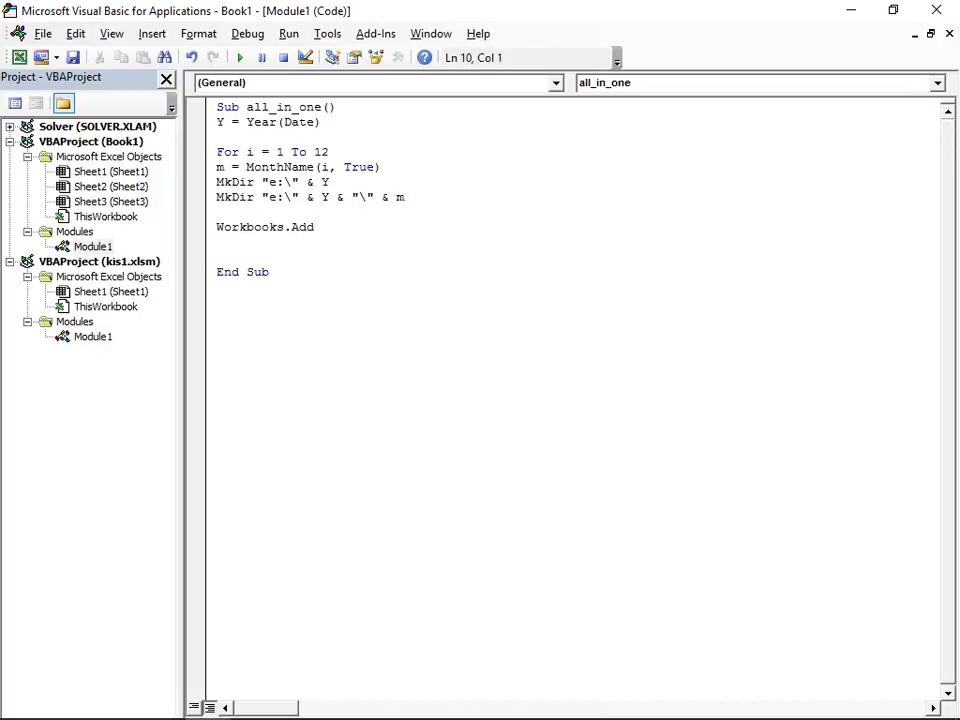
{"action": "type", "text": "ac"}
{"action": "type", "text": "tor"}
{"action": "key", "text": "BackSpace"}
{"action": "key", "text": "BackSpace"}
{"action": "type", "text": "or"}
{"action": "key", "text": "BackSpace"}
{"action": "key", "text": "BackSpace"}
{"action": "type", "text": "ivew"}
{"action": "type", "text": "orkbook.s"}
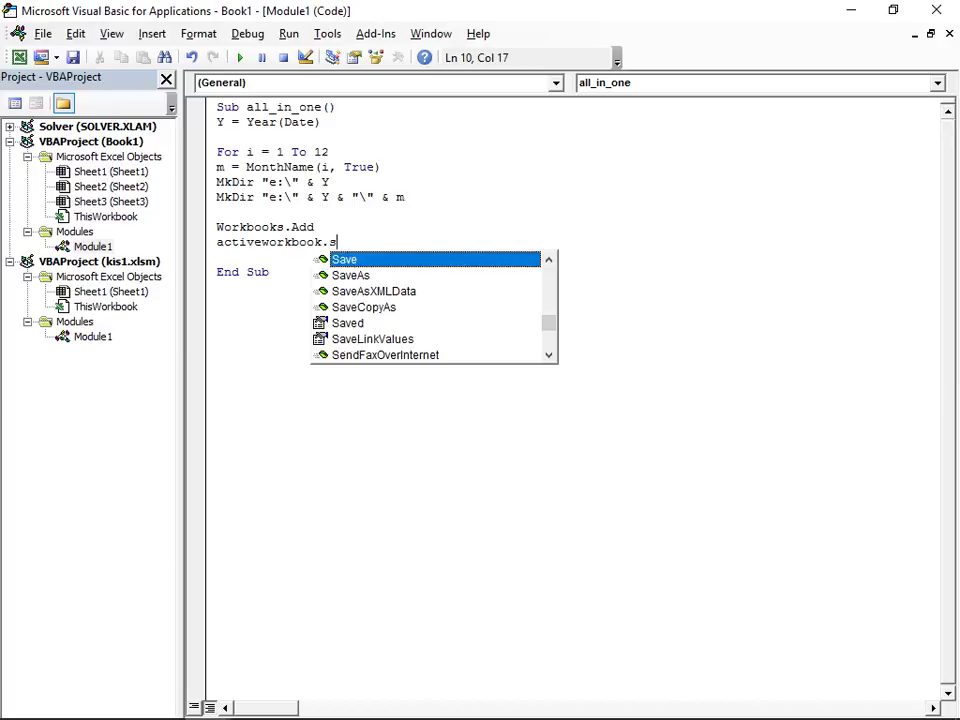
{"action": "type", "text": "aveas "}
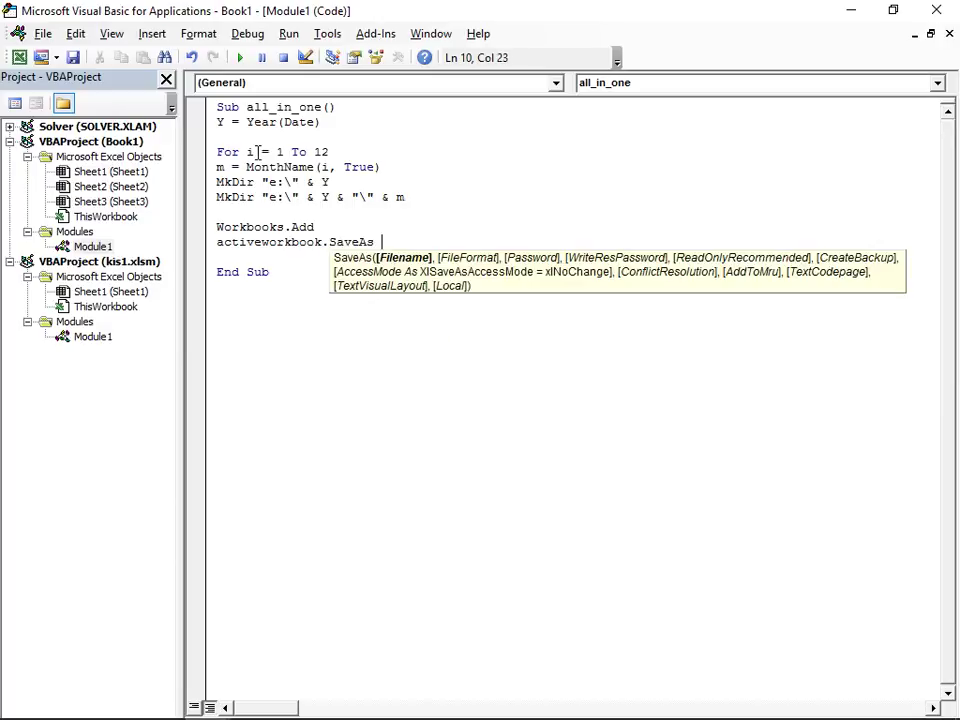
{"action": "type", "text": "\"e:\\"}
{"action": "type", "text": "\""}
{"action": "key", "text": "BackSpace"}
{"action": "key", "text": "BackSpace"}
{"action": "key", "text": "BackSpace"}
{"action": "key", "text": "BackSpace"}
{"action": "key", "text": "BackSpace"}
{"action": "key", "text": "BackSpace"}
{"action": "key", "text": "BackSpace"}
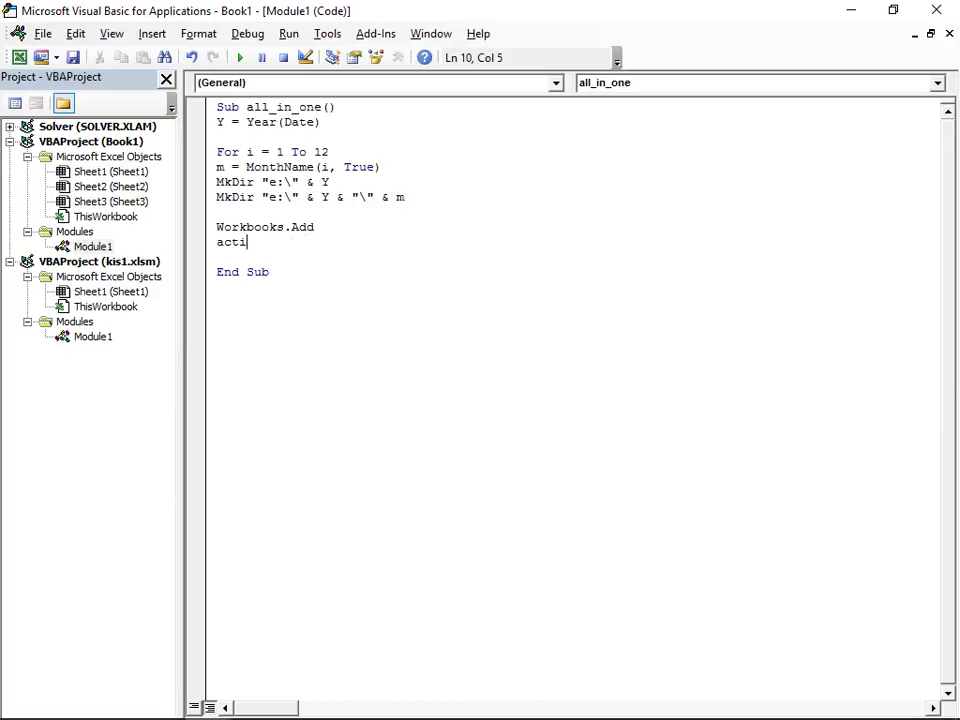
{"action": "key", "text": "BackSpace"}
{"action": "key", "text": "BackSpace"}
{"action": "key", "text": "BackSpace"}
{"action": "key", "text": "BackSpace"}
{"action": "type", "text": "a"}
{"action": "type", "text": "ctiv"}
{"action": "type", "text": "eworkbook."}
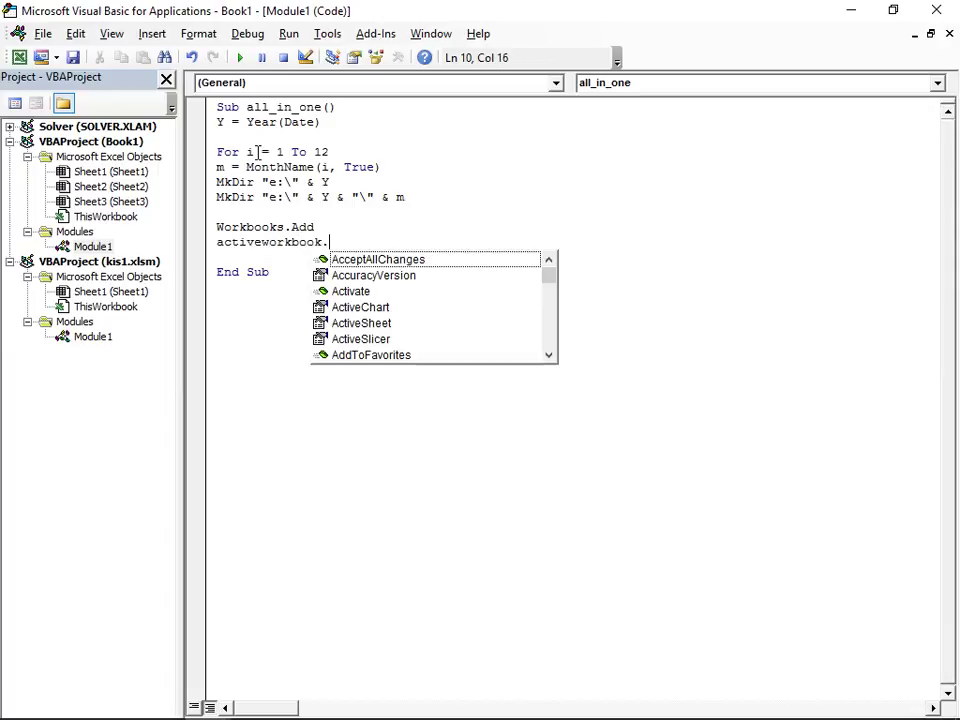
{"action": "type", "text": "saveas"}
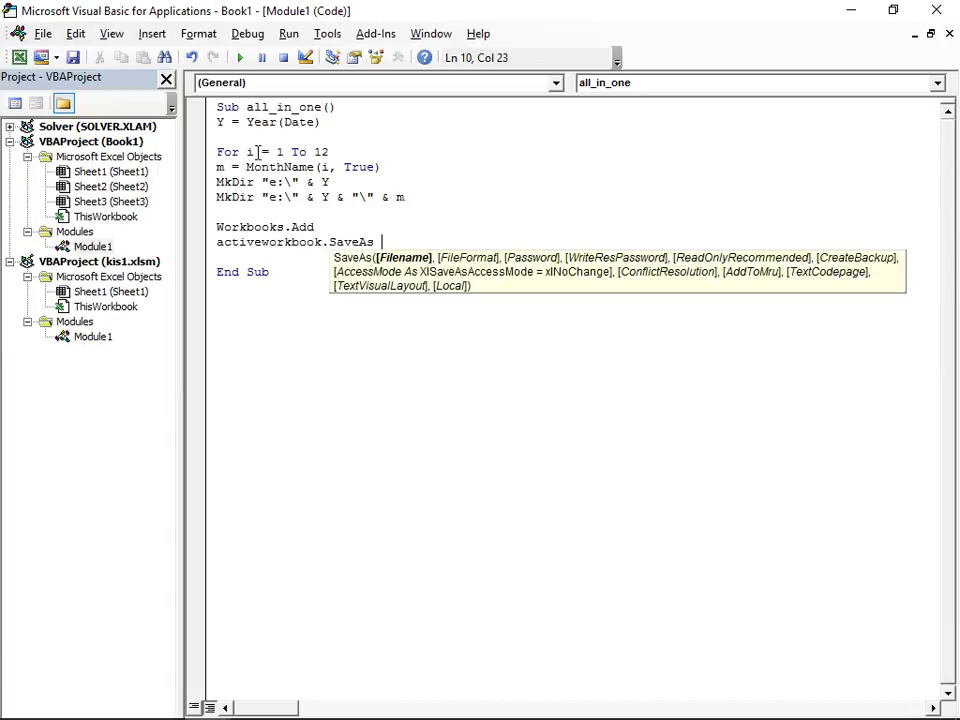
{"action": "key", "text": "Return"}
Step: Complete SaveAs with the path "e:\" & "\" & m & "\" & m & ".xlsx"
{"action": "type", "text": "\""}
{"action": "key", "text": "BackSpace"}
{"action": "key", "text": "BackSpace"}
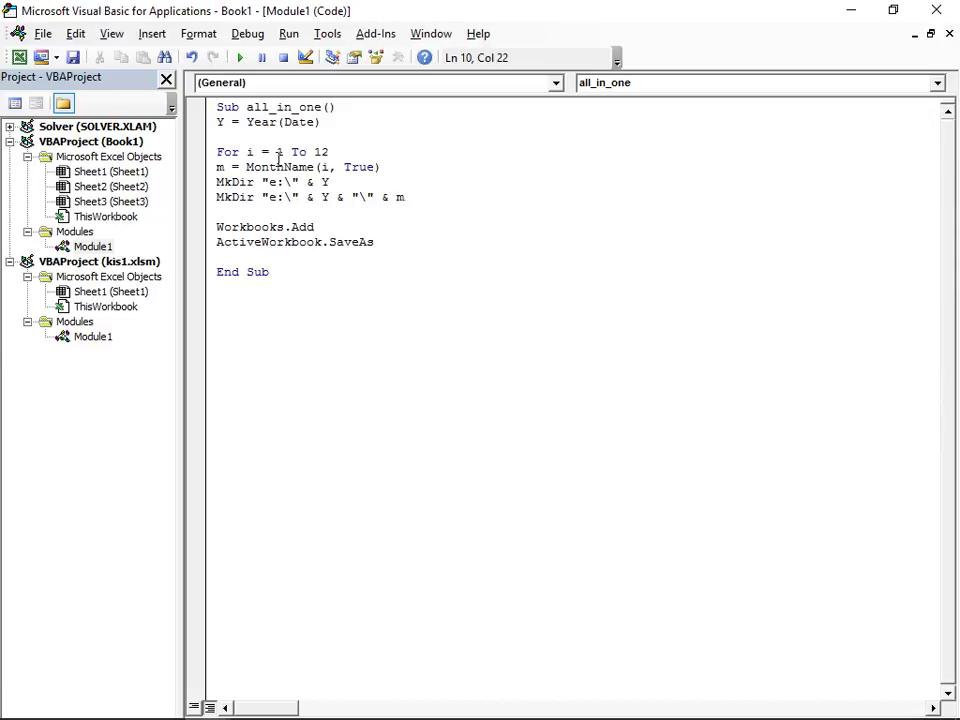
{"action": "type", "text": " \"d"}
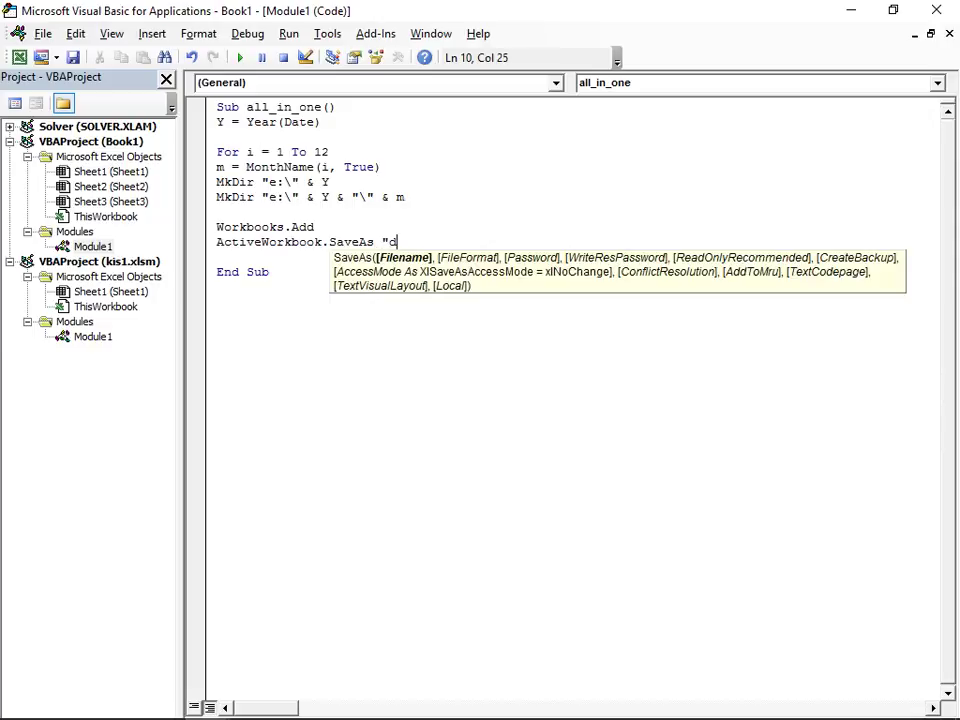
{"action": "type", "text": ":\\"}
{"action": "key", "text": "BackSpace"}
{"action": "key", "text": "BackSpace"}
{"action": "type", "text": ":\\"}
{"action": "key", "text": "BackSpace"}
{"action": "key", "text": "BackSpace"}
{"action": "type", "text": ":\\\" "}
{"action": "type", "text": "& \"\\"}
{"action": "type", "text": "\" & m "}
{"action": "type", "text": "& \"\\"}
{"action": "type", "text": "\" "}
{"action": "type", "text": "& "}
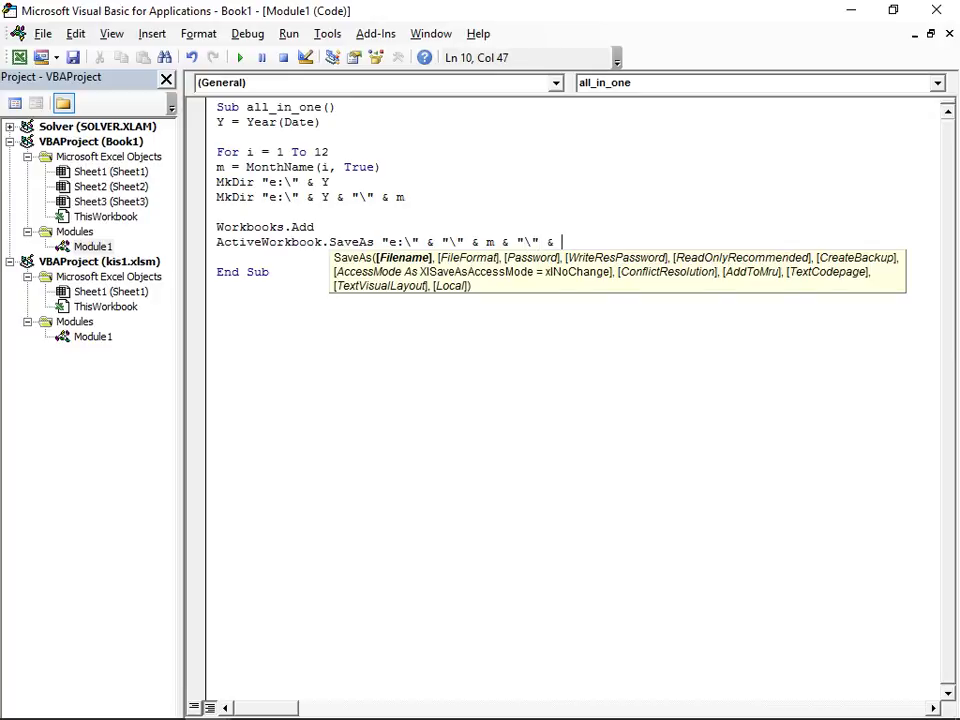
{"action": "type", "text": ","}
{"action": "key", "text": "BackSpace"}
{"action": "type", "text": "m & "}
{"action": "type", "text": "\".x"}
{"action": "type", "text": "lsx\""}
{"action": "key", "text": "Return"}
{"action": "key", "text": "Return"}
{"action": "left_click", "coordinate": [217, 256]}
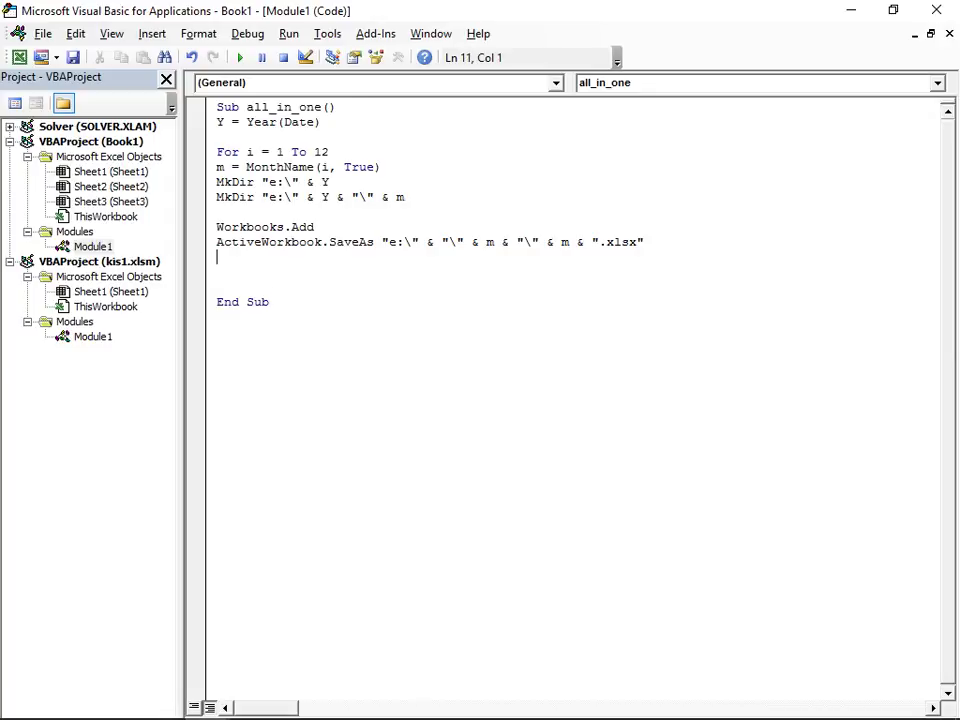
{"action": "type", "text": "d=app"}
Step: Dismiss the compile error and delete the unfinished d= line
{"action": "key", "text": "BackSpace"}
{"action": "key", "text": "BackSpace"}
{"action": "key", "text": "BackSpace"}
{"action": "left_click", "coordinate": [278, 167]}
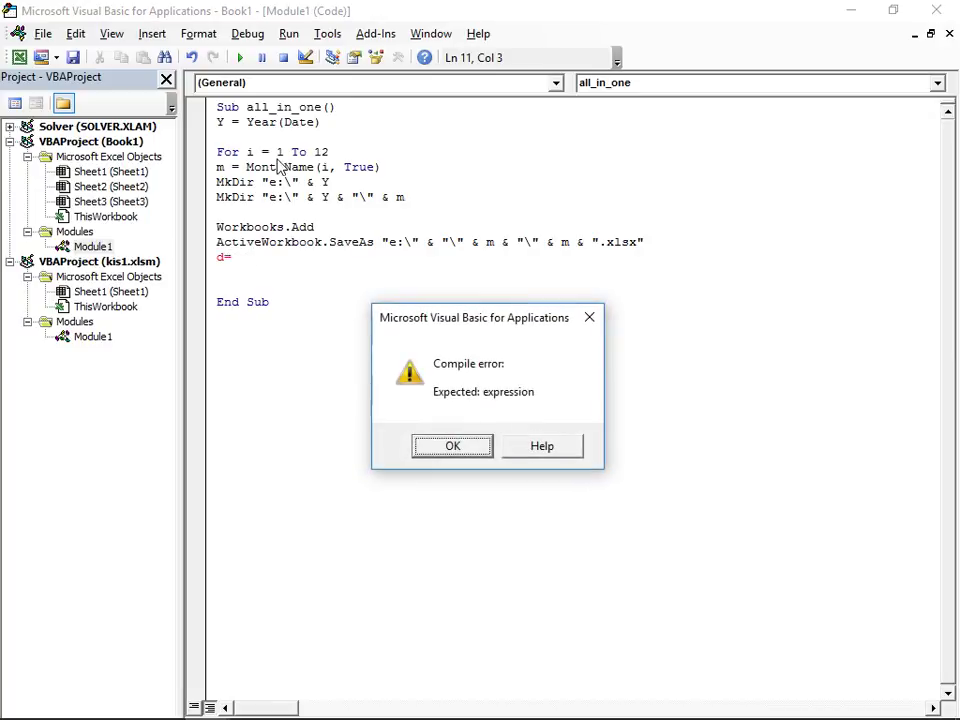
{"action": "key", "text": "Return"}
{"action": "key", "text": "BackSpace"}
{"action": "key", "text": "BackSpace"}
Step: Insert y & after "e:\" & in the SaveAs path to add the year folder
{"action": "left_click", "coordinate": [314, 227]}
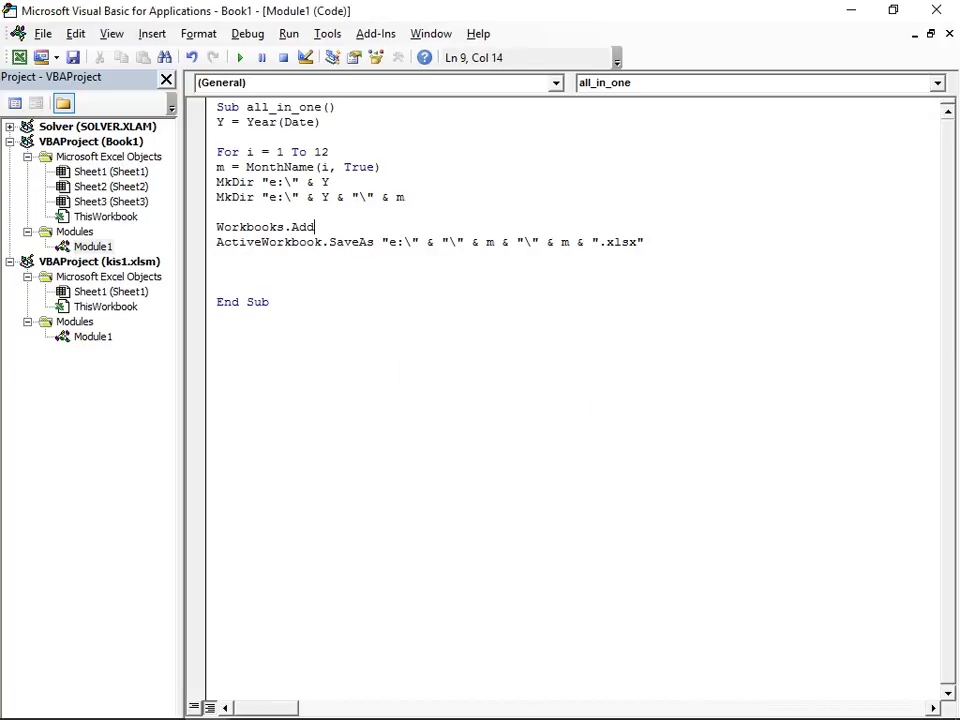
{"action": "key", "text": "Left"}
{"action": "key", "text": "Left"}
{"action": "left_click", "coordinate": [405, 197]}
{"action": "key", "text": "Down"}
{"action": "key", "text": "Down"}
{"action": "key", "text": "Right"}
{"action": "key", "text": "Right"}
{"action": "key", "text": "Right"}
{"action": "key", "text": "Right"}
{"action": "key", "text": "Down"}
{"action": "key", "text": "Right"}
{"action": "key", "text": "Right"}
{"action": "key", "text": "Right"}
{"action": "key", "text": "Right"}
{"action": "key", "text": "Right"}
{"action": "key", "text": "Right"}
{"action": "key", "text": "Right"}
{"action": "key", "text": "Right"}
{"action": "key", "text": "Left"}
{"action": "type", "text": "y  "}
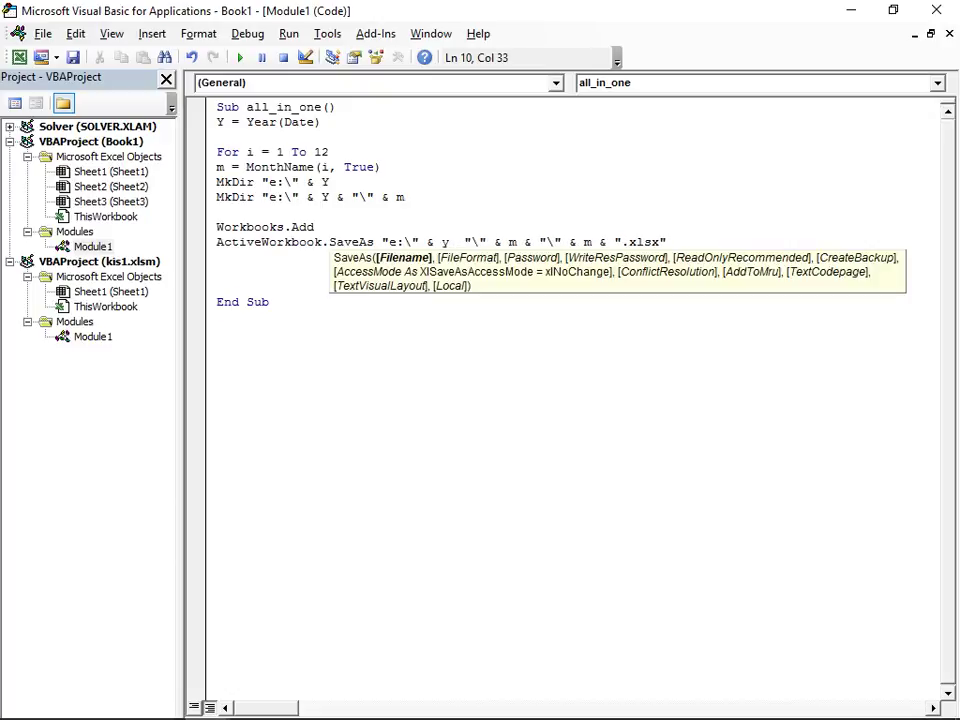
{"action": "type", "text": "&"}
{"action": "key", "text": "Down"}
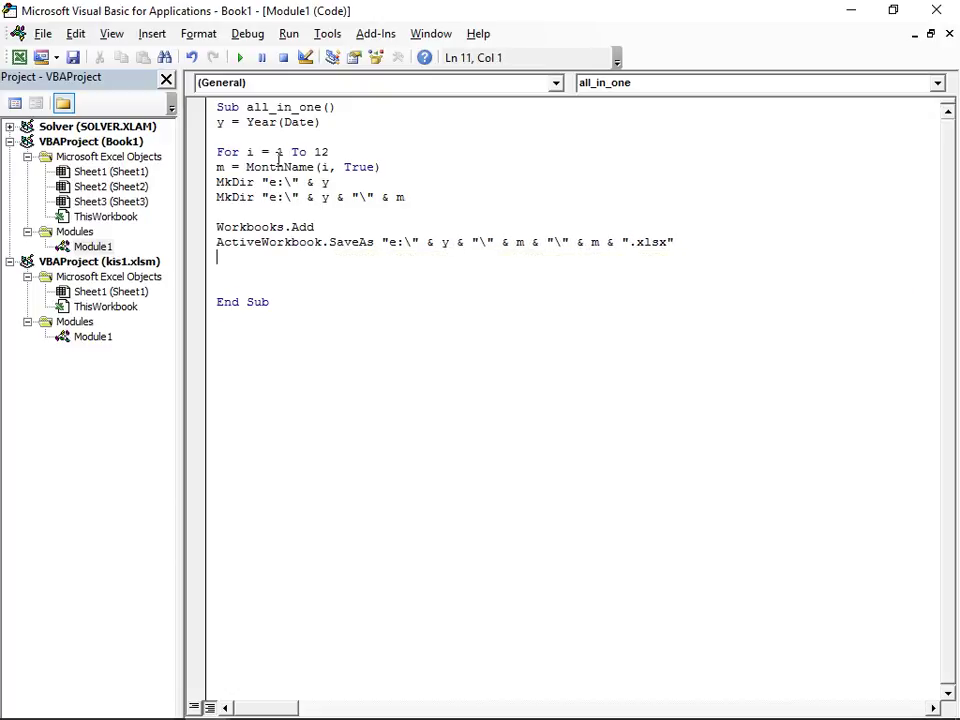
Step: Begin a new line with d=appli
{"action": "type", "text": "w"}
{"action": "key", "text": "BackSpace"}
{"action": "type", "text": "d"}
{"action": "type", "text": "=appli ca"}
Step: Complete d = Application.WorksheetFunction.EoMonth("1-" & m & "-" & y, 0) and add a blank line below
{"action": "key", "text": "BackSpace"}
{"action": "key", "text": "BackSpace"}
{"action": "key", "text": "BackSpace"}
{"action": "type", "text": "cation"}
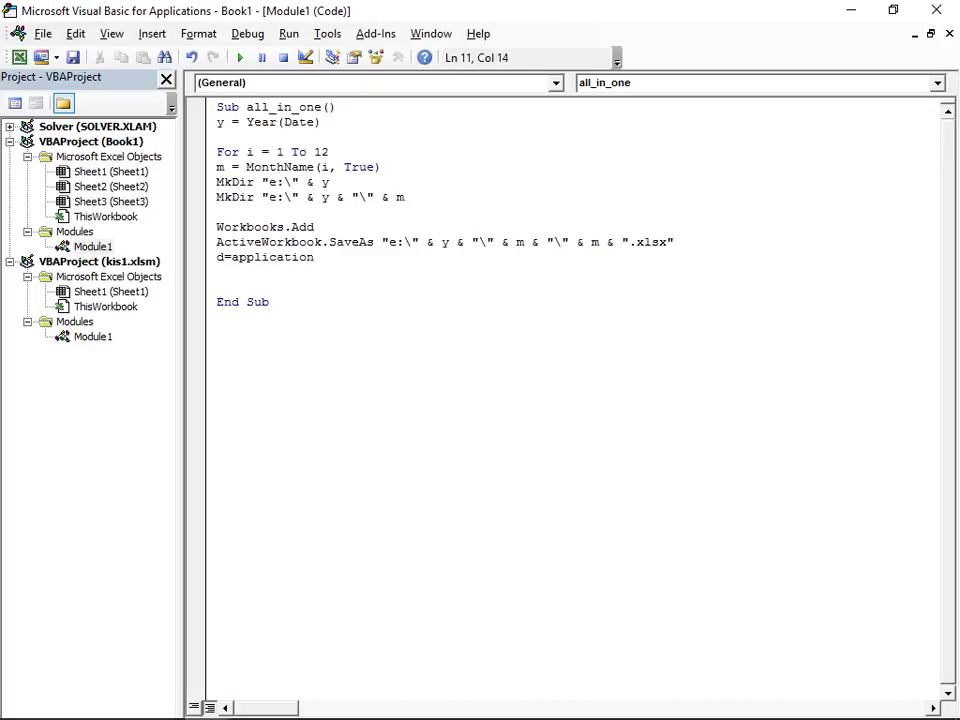
{"action": "type", "text": ".wor"}
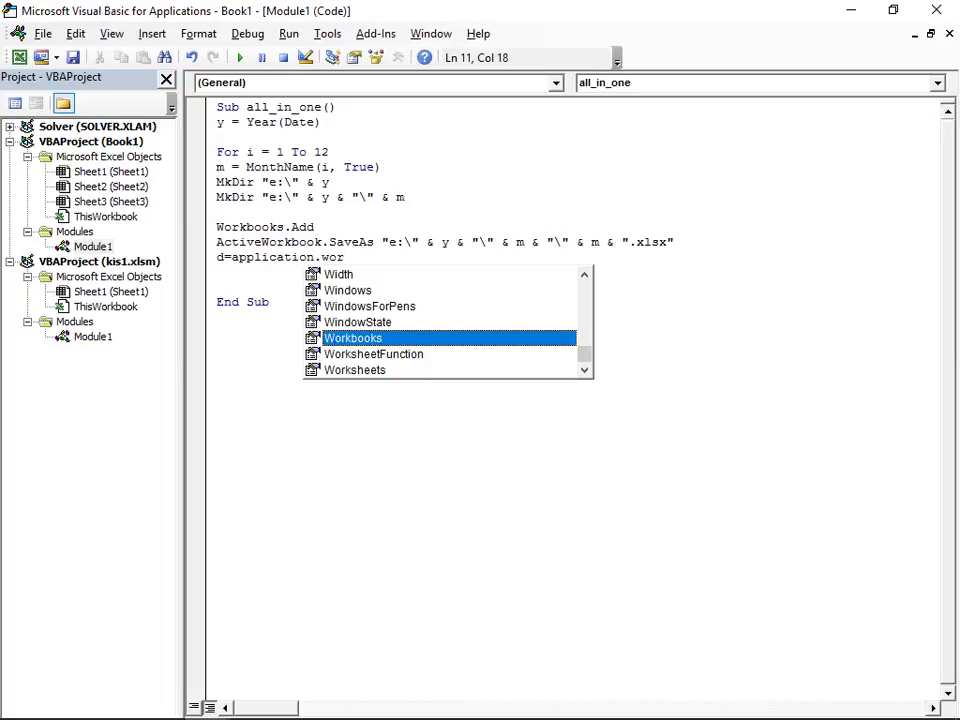
{"action": "key", "text": "Down"}
{"action": "key", "text": "Tab"}
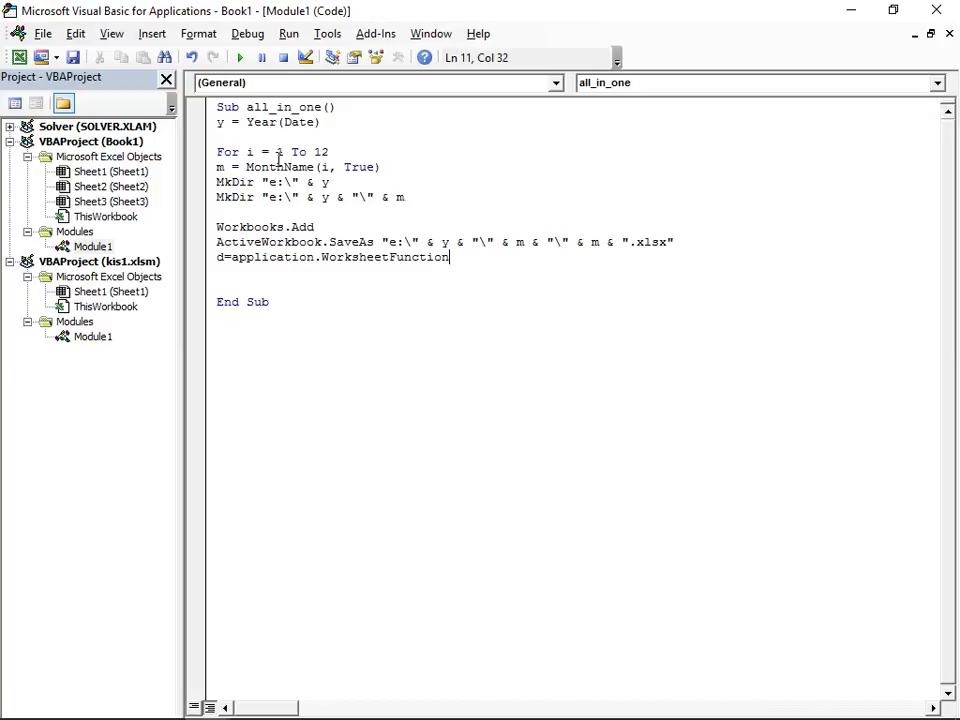
{"action": "type", "text": ".eo"}
{"action": "key", "text": "Tab"}
{"action": "type", "text": "("}
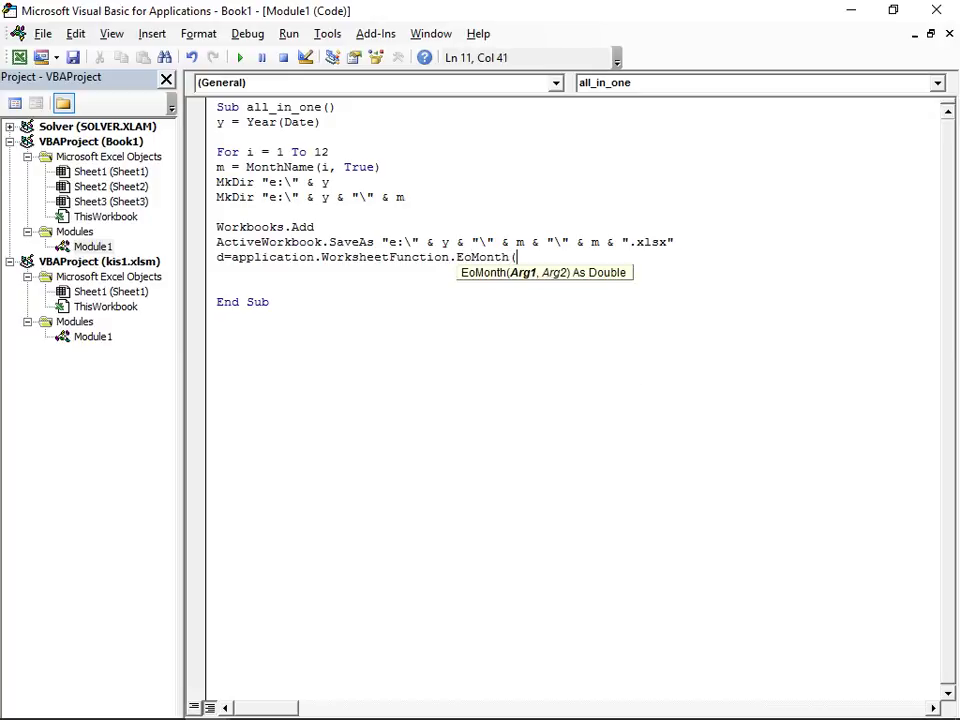
{"action": "type", "text": "\"1-"}
{"action": "type", "text": "\" & m "}
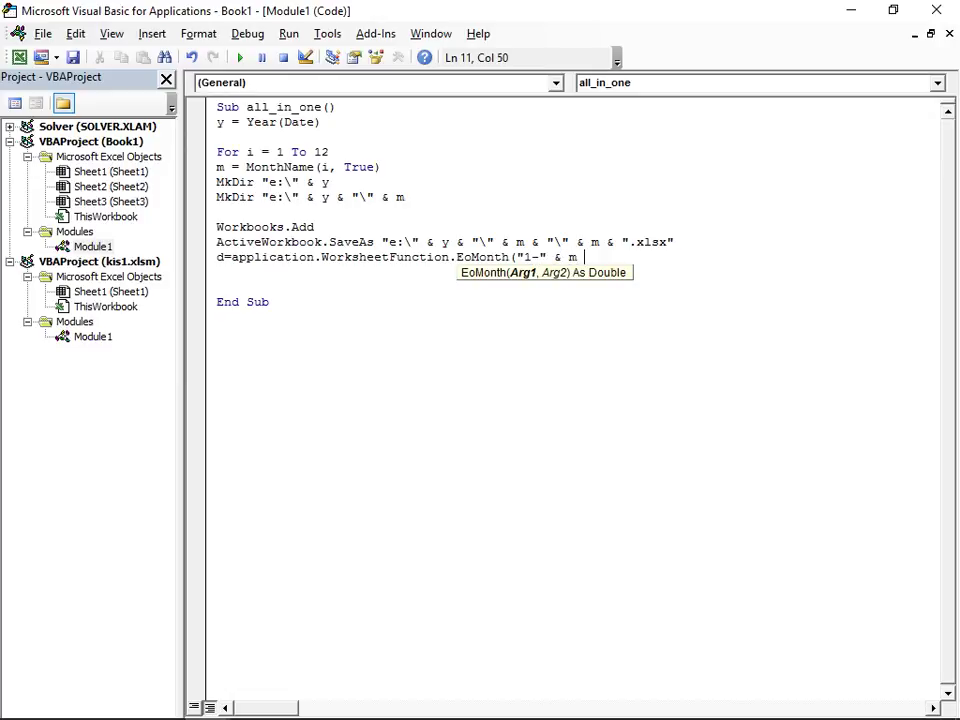
{"action": "type", "text": "\""}
{"action": "key", "text": "BackSpace"}
{"action": "type", "text": "& "}
{"action": "type", "text": "\"-\" &  "}
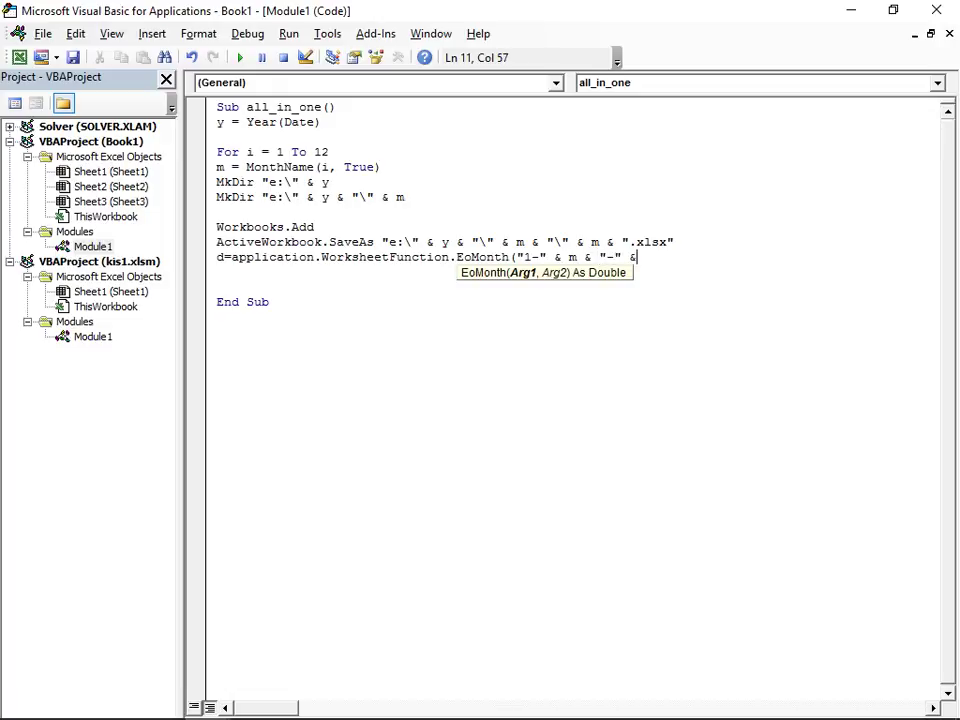
{"action": "type", "text": "y"}
{"action": "type", "text": ","}
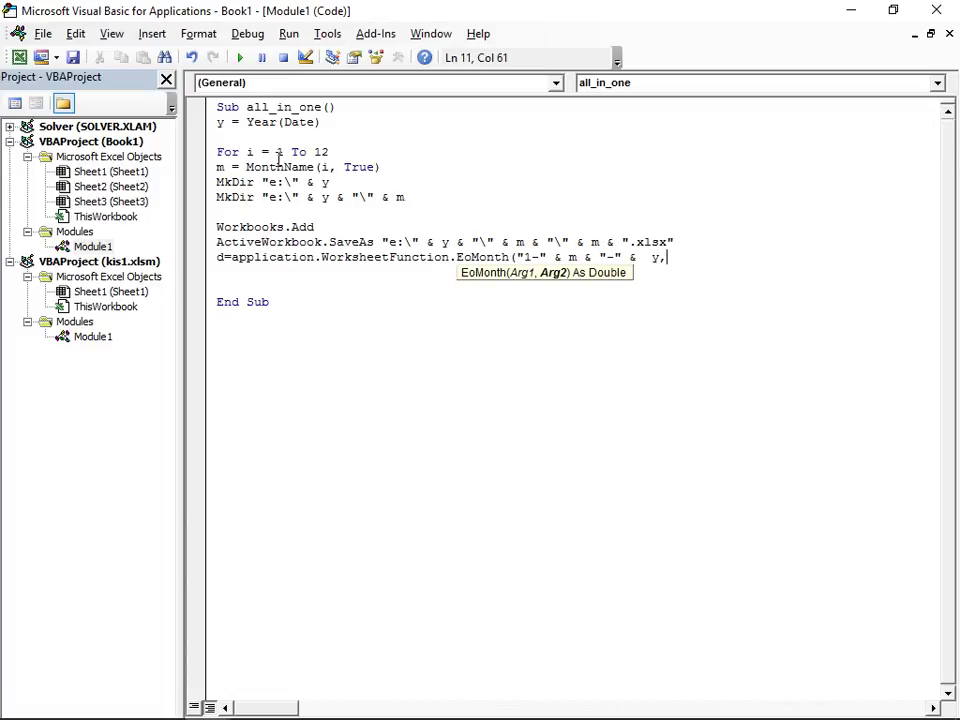
{"action": "type", "text": "0"}
{"action": "type", "text": ")"}
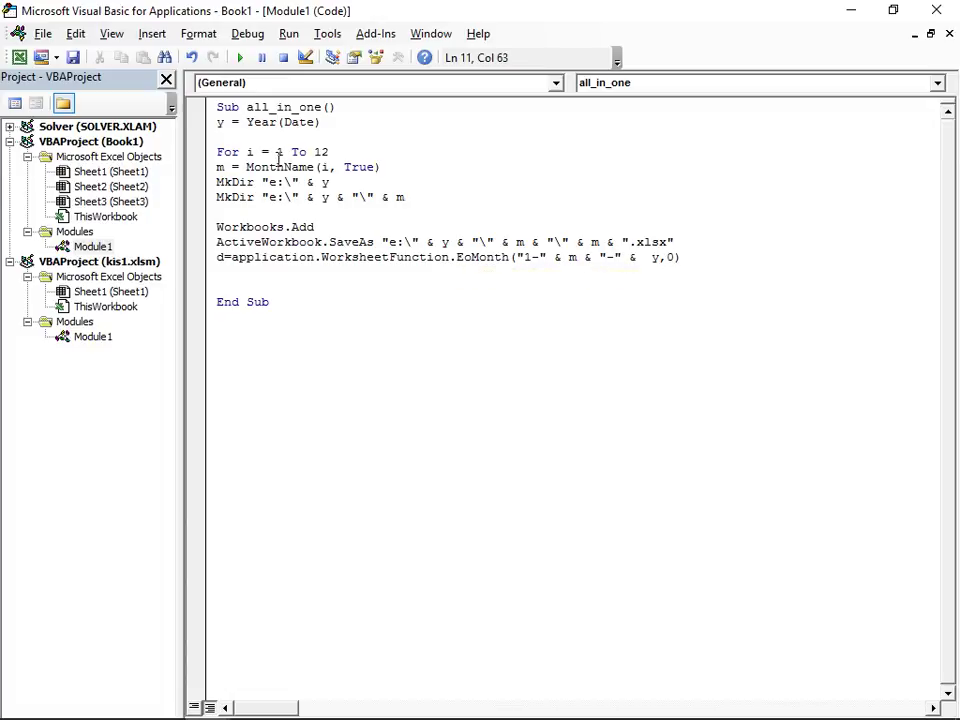
{"action": "key", "text": "Return"}
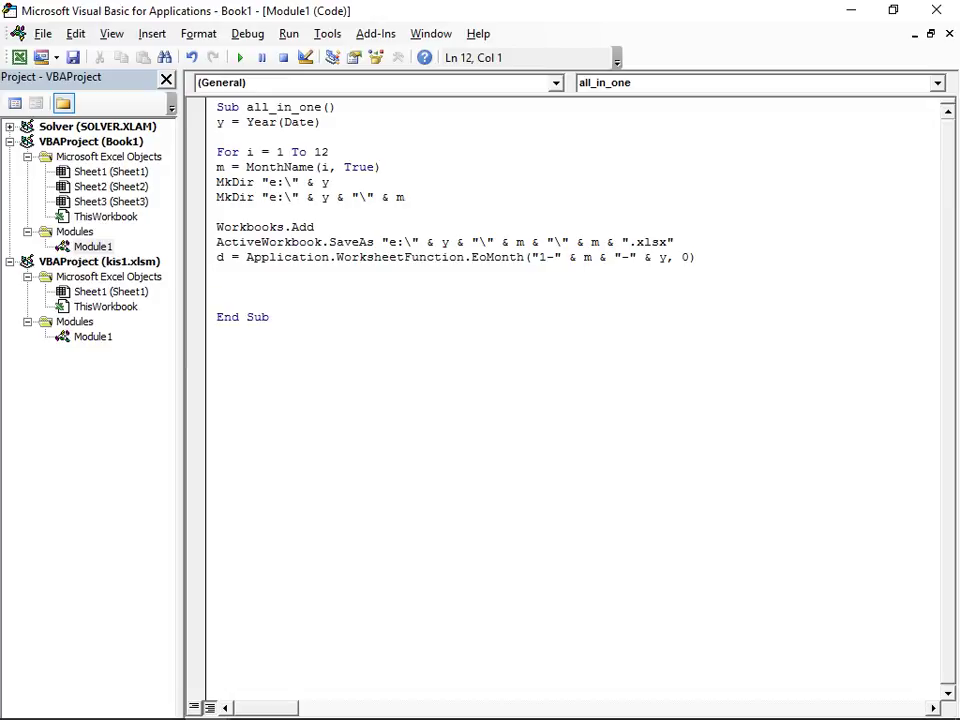
{"action": "key", "text": "Return"}
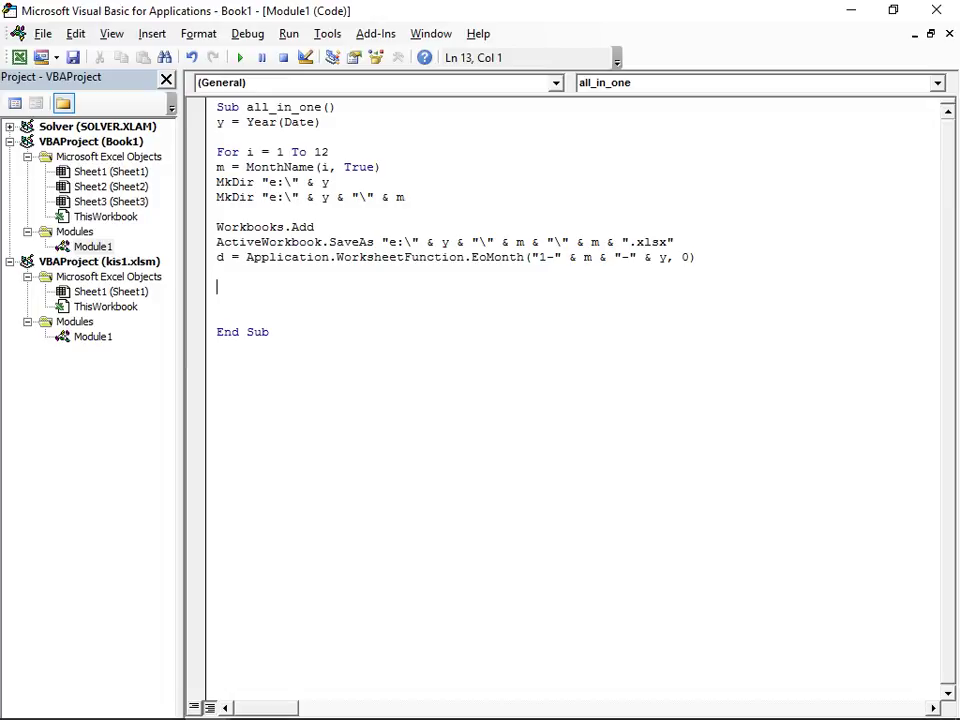
{"action": "left_click", "coordinate": [217, 272]}
Step: In the Excel sheet, enter jan in cell C4
{"action": "key", "text": "alt+Tab"}
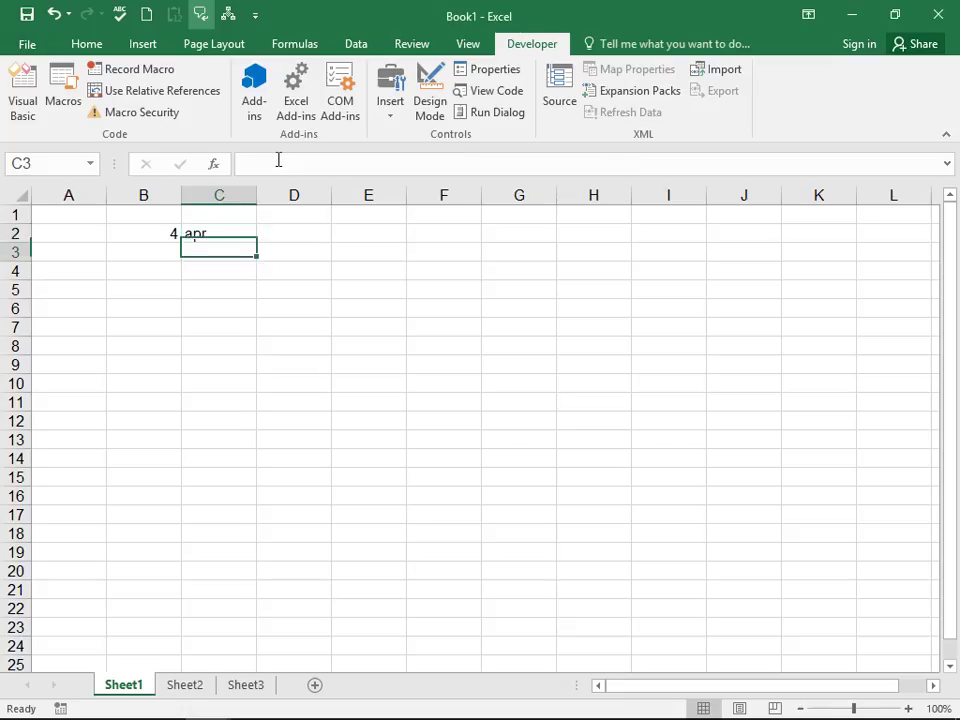
{"action": "key", "text": "Down"}
{"action": "key", "text": "Down"}
{"action": "type", "text": "30"}
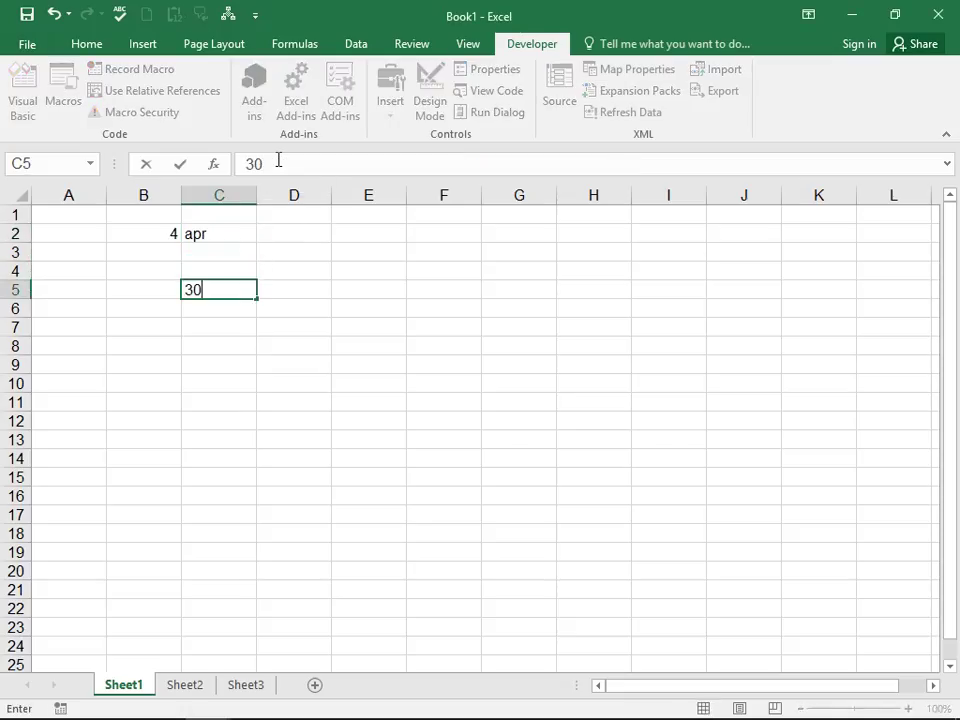
{"action": "type", "text": "-"}
{"action": "key", "text": "BackSpace"}
{"action": "key", "text": "BackSpace"}
{"action": "key", "text": "BackSpace"}
{"action": "key", "text": "Up"}
{"action": "type", "text": "ja"}
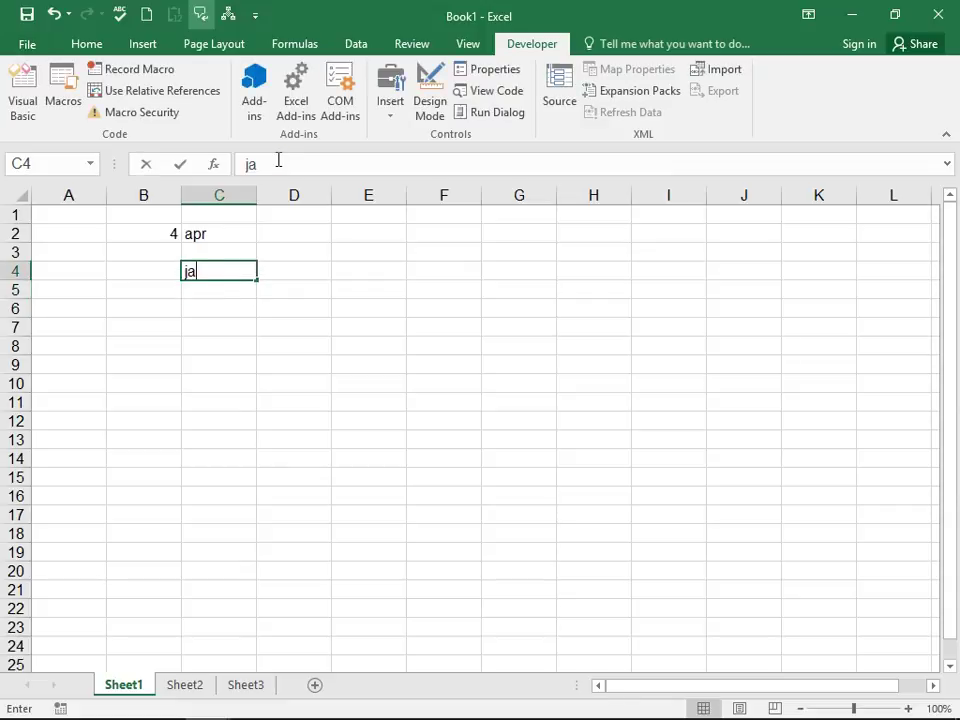
{"action": "type", "text": "n"}
{"action": "key", "text": "Return"}
Step: In C5, build the date 1-jan-2016 with ="1-" & C4 & "-2016"
{"action": "type", "text": "="}
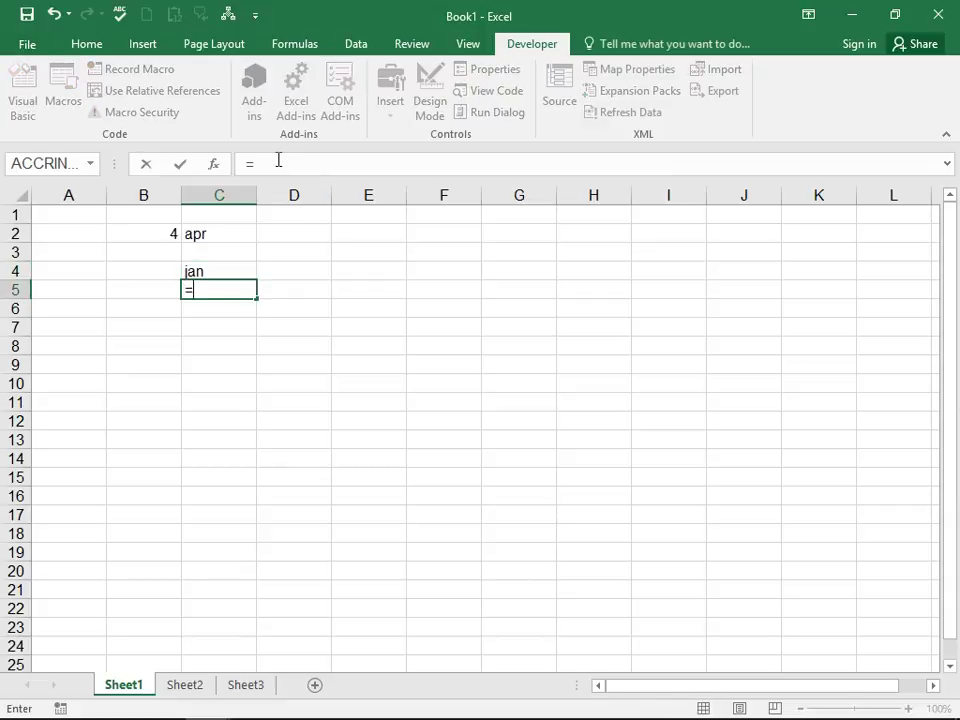
{"action": "type", "text": "\"01"}
{"action": "key", "text": "BackSpace"}
{"action": "key", "text": "BackSpace"}
{"action": "type", "text": "1-"}
{"action": "type", "text": "\" &"}
{"action": "key", "text": "shift+space"}
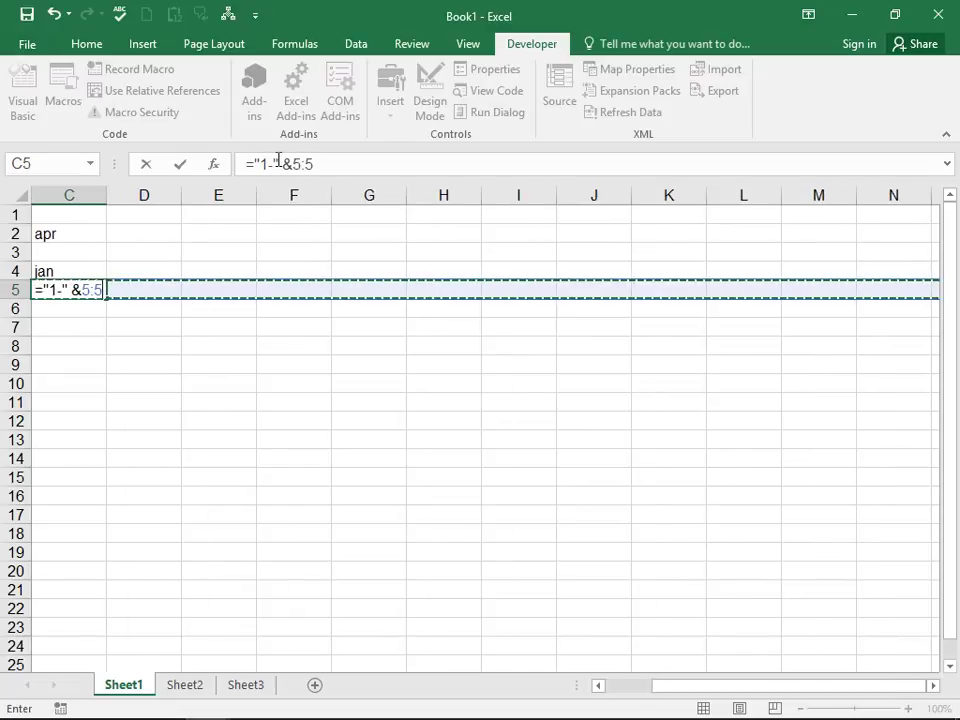
{"action": "key", "text": "Left"}
{"action": "key", "text": "BackSpace"}
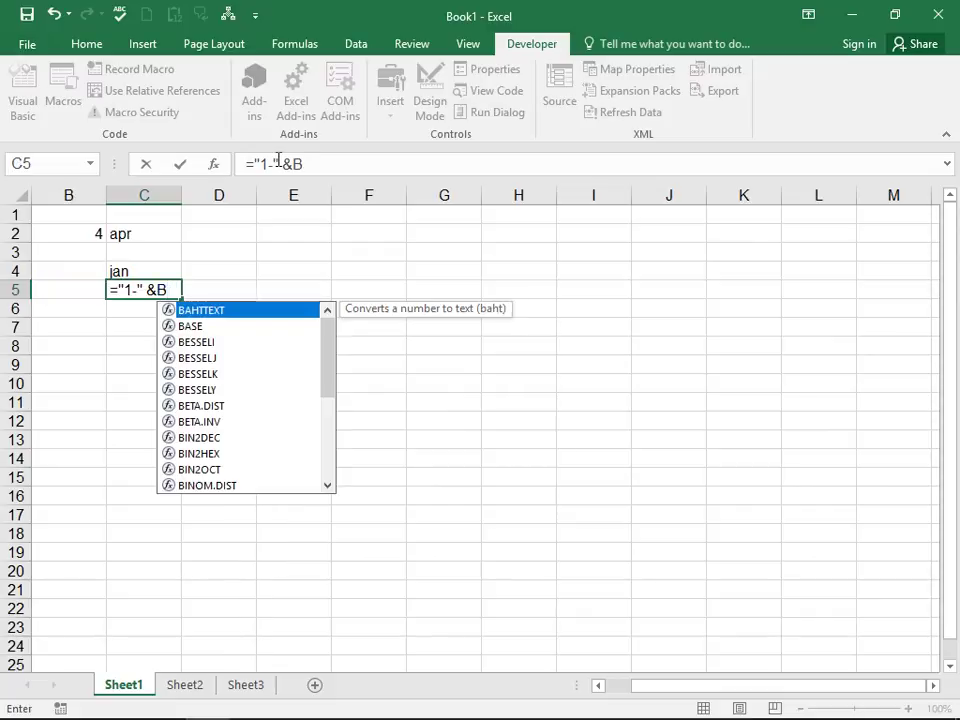
{"action": "key", "text": "BackSpace"}
{"action": "key", "text": "Up"}
{"action": "key", "text": "Up"}
{"action": "key", "text": "Down"}
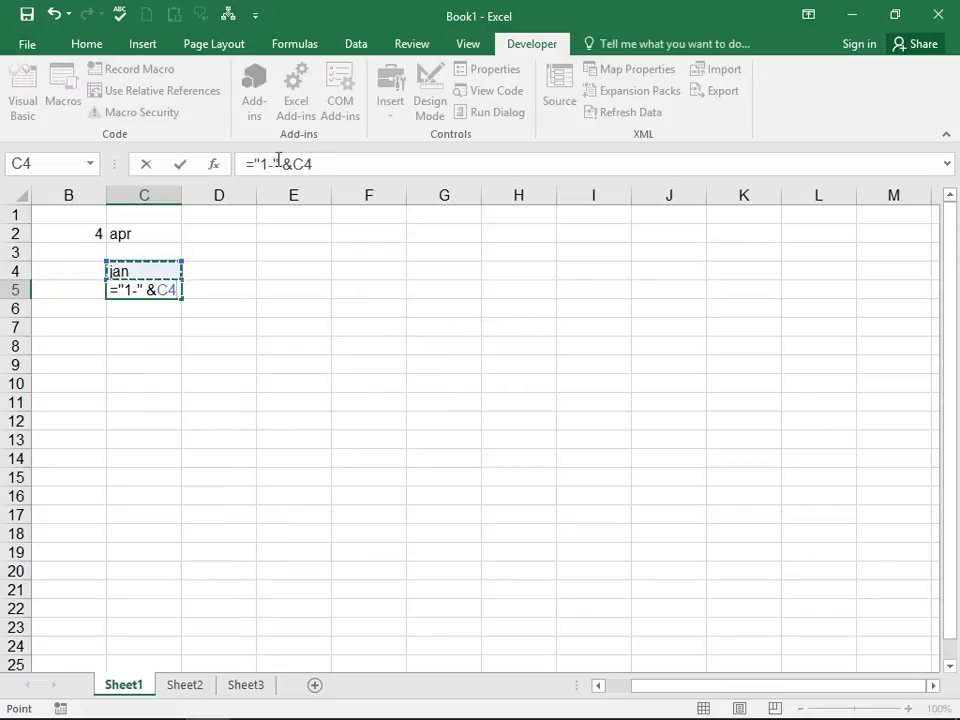
{"action": "type", "text": "&\"-2"}
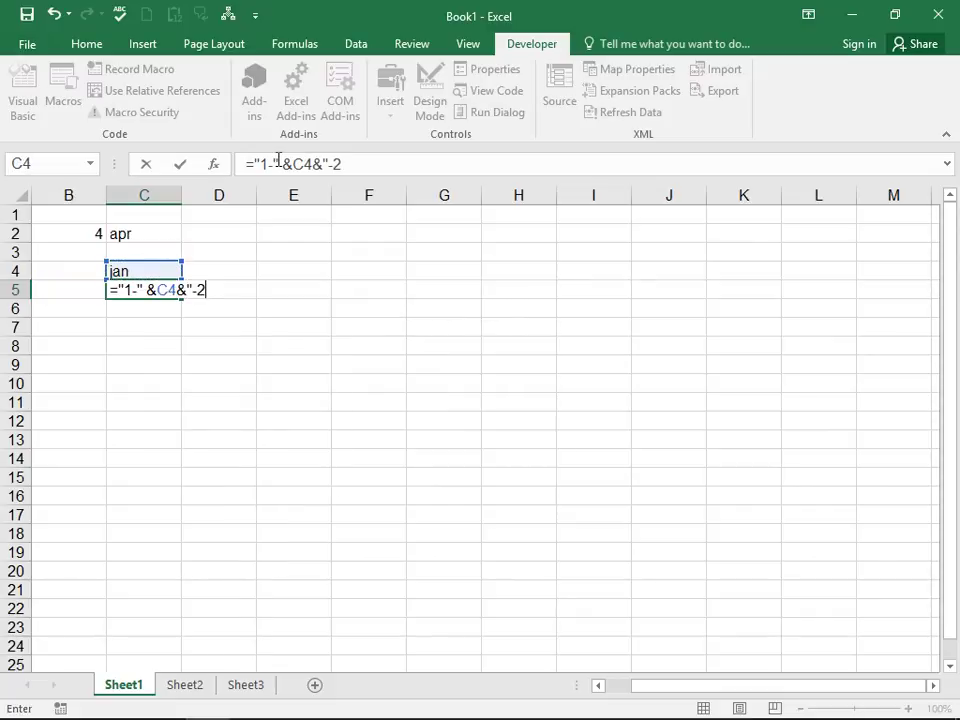
{"action": "type", "text": "016\""}
{"action": "key", "text": "Return"}
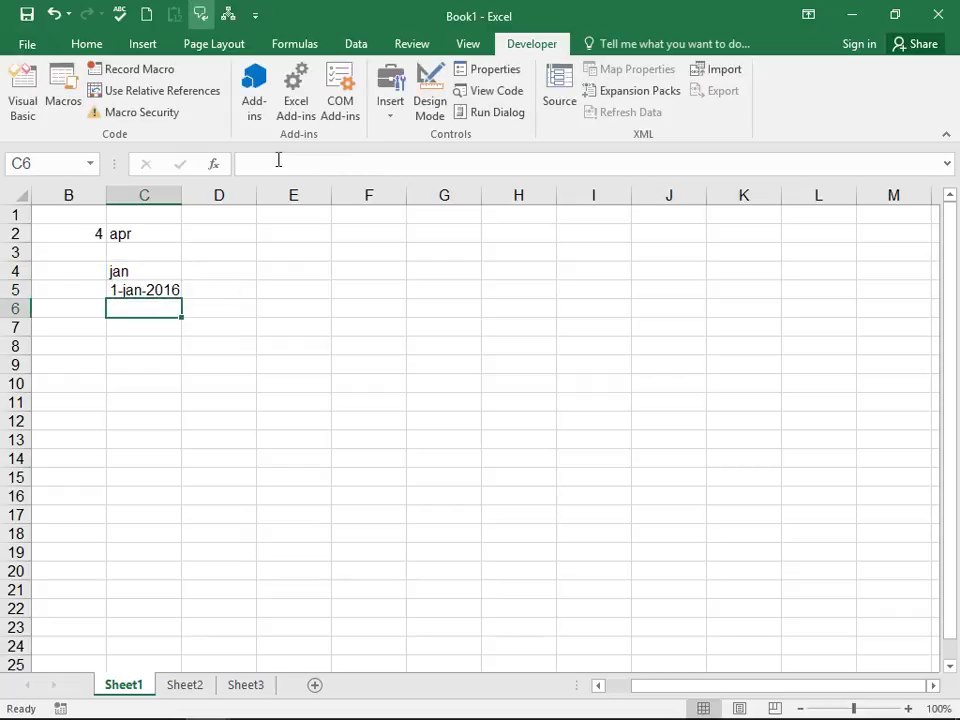
Step: Enter =EOMONTH(C5,0) in D5 and format it as a date, showing 31-Jan-16
{"action": "key", "text": "Up"}
{"action": "key", "text": "Right"}
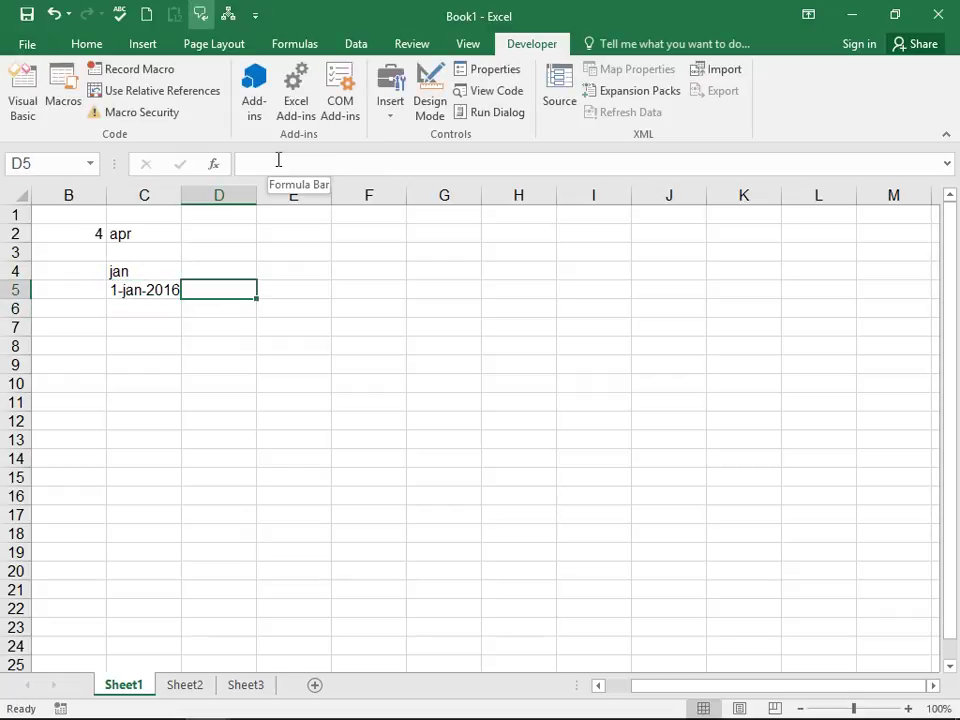
{"action": "type", "text": "=eop"}
{"action": "key", "text": "BackSpace"}
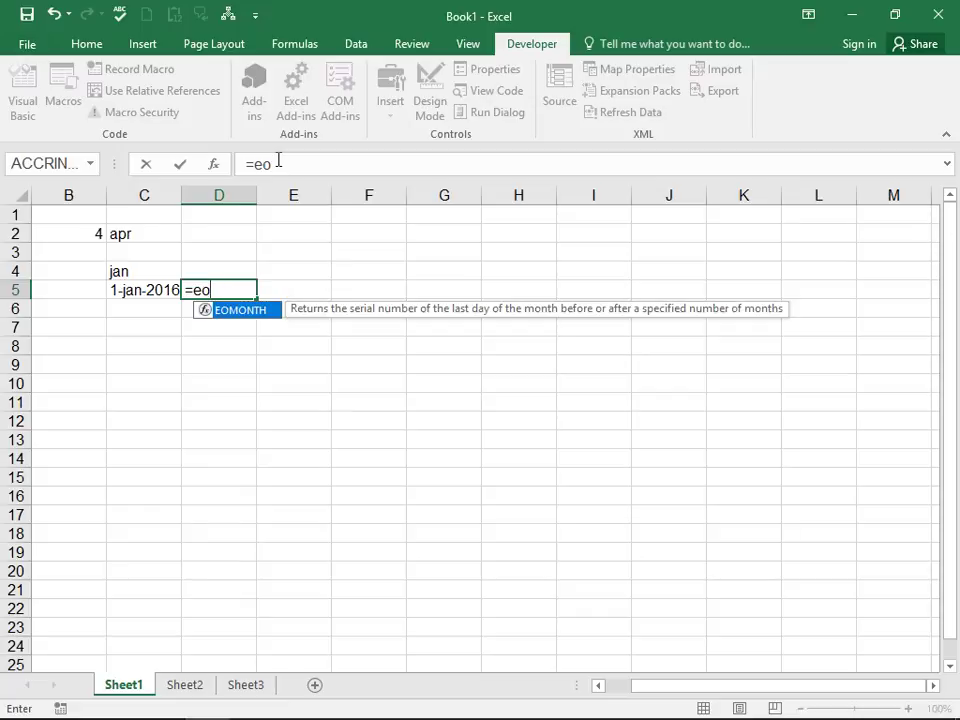
{"action": "key", "text": "Tab"}
{"action": "key", "text": "Left"}
{"action": "key", "text": "Return"}
{"action": "key", "text": "Return"}
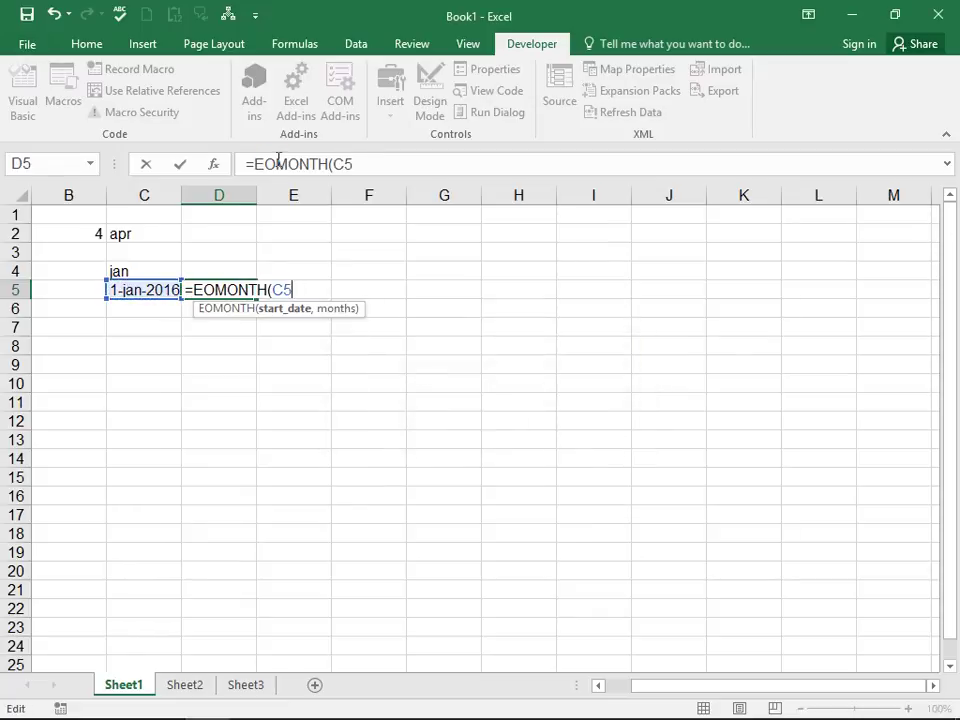
{"action": "type", "text": ",0"}
{"action": "key", "text": "Return"}
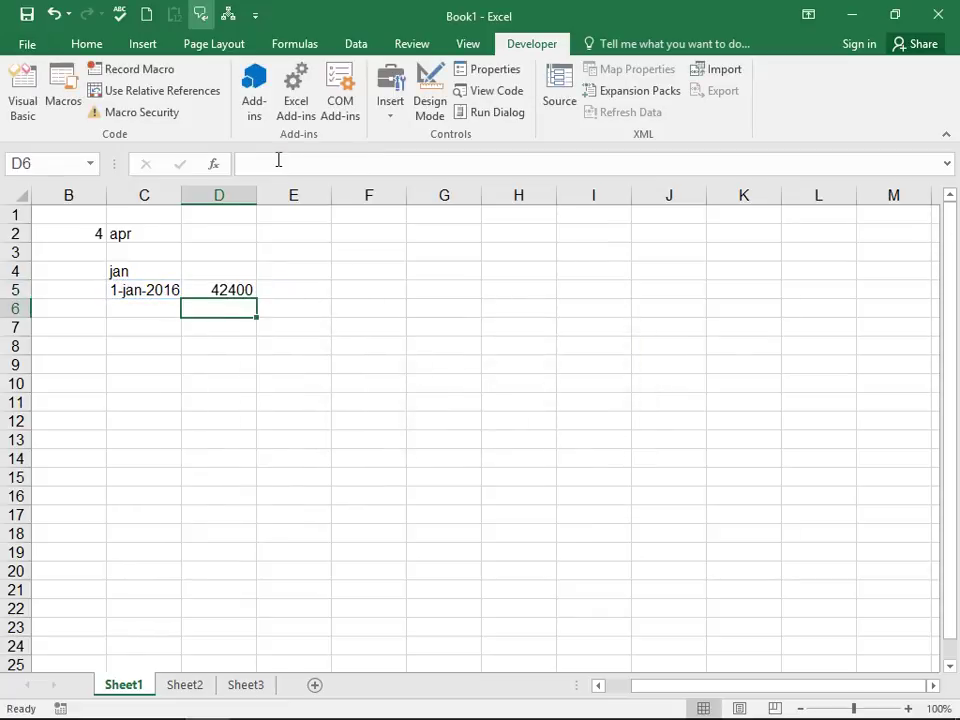
{"action": "key", "text": "Up"}
{"action": "key", "text": "ctrl+shift+3"}
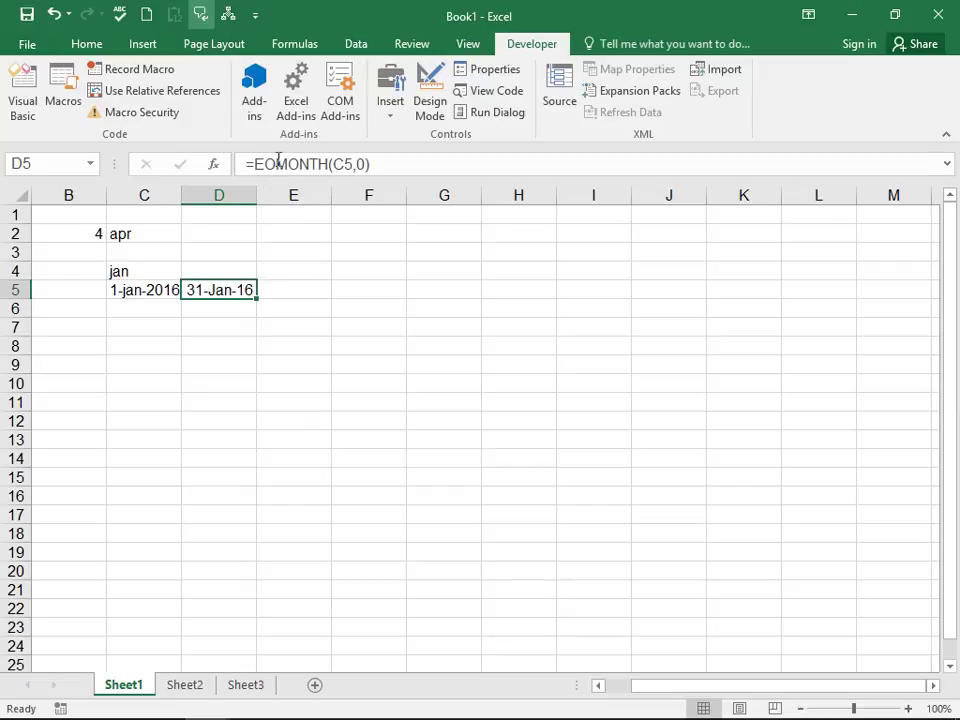
Step: Enter =DAY(D5) in E5 to get the day count 31
{"action": "key", "text": "Right"}
{"action": "type", "text": "=day"}
{"action": "key", "text": "Tab"}
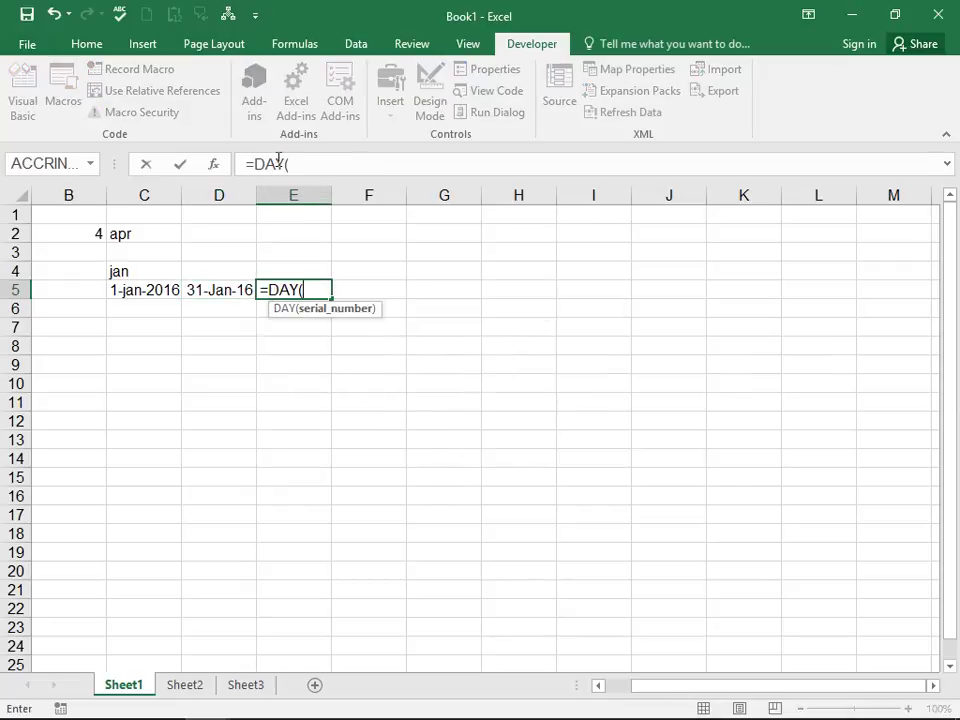
{"action": "key", "text": "Left"}
{"action": "key", "text": "Return"}
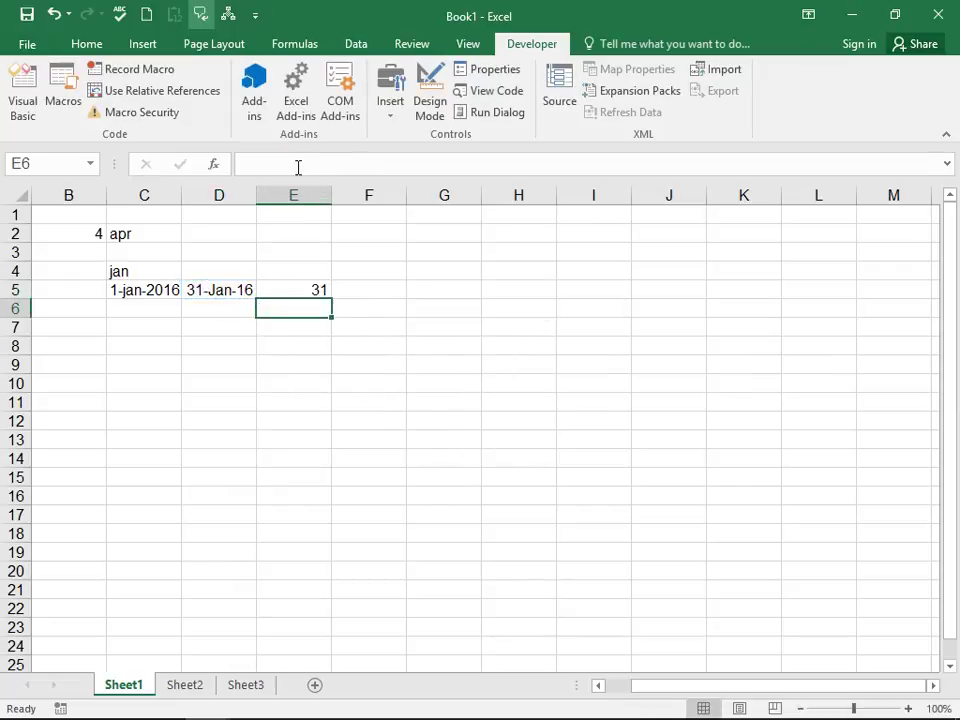
{"action": "key", "text": "alt+F11"}
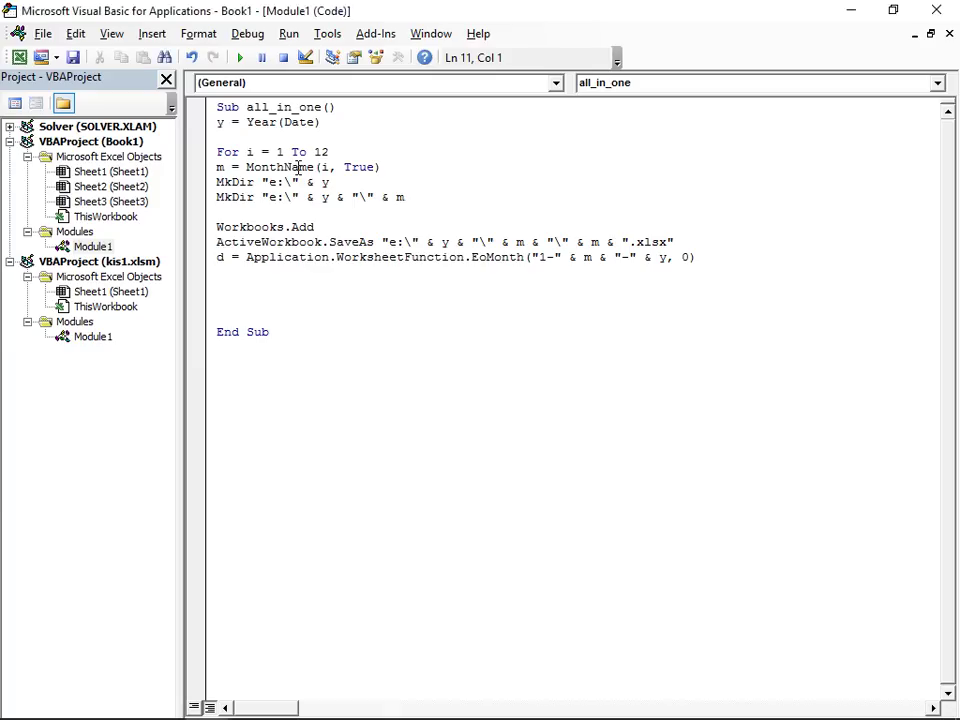
Step: Compare the d line with the EOMONTH result in D5 of the worksheet
{"action": "key", "text": "Right"}
{"action": "key", "text": "Right"}
{"action": "key", "text": "Right"}
{"action": "key", "text": "Right"}
{"action": "key", "text": "Right"}
{"action": "key", "text": "Right"}
{"action": "key", "text": "Right"}
{"action": "key", "text": "alt+F11"}
{"action": "key", "text": "Left"}
{"action": "key", "text": "Up"}
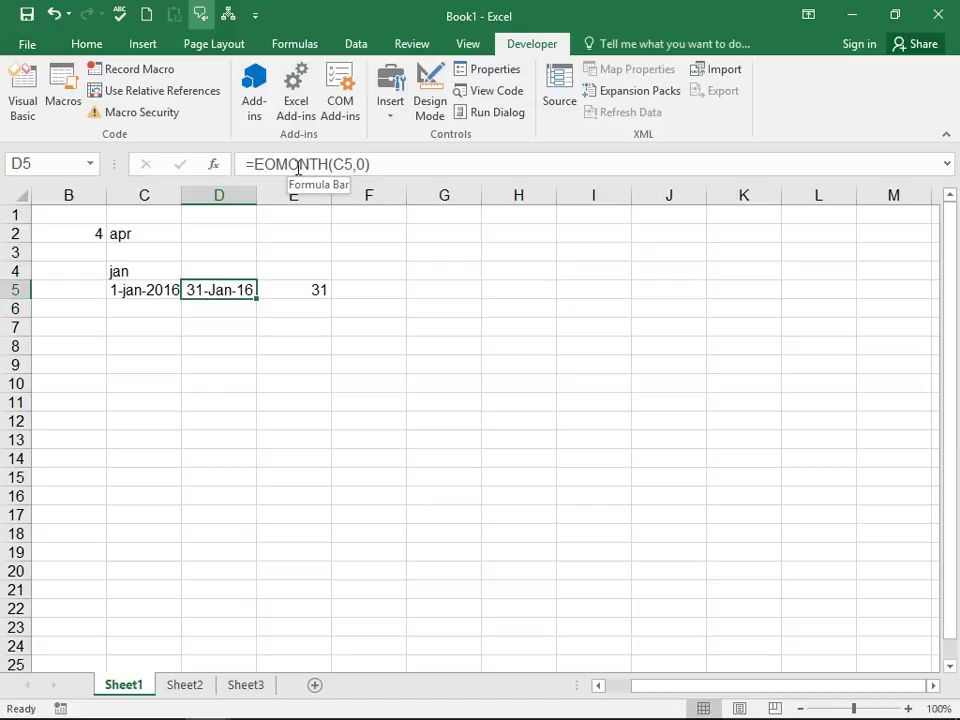
{"action": "key", "text": "alt+Tab"}
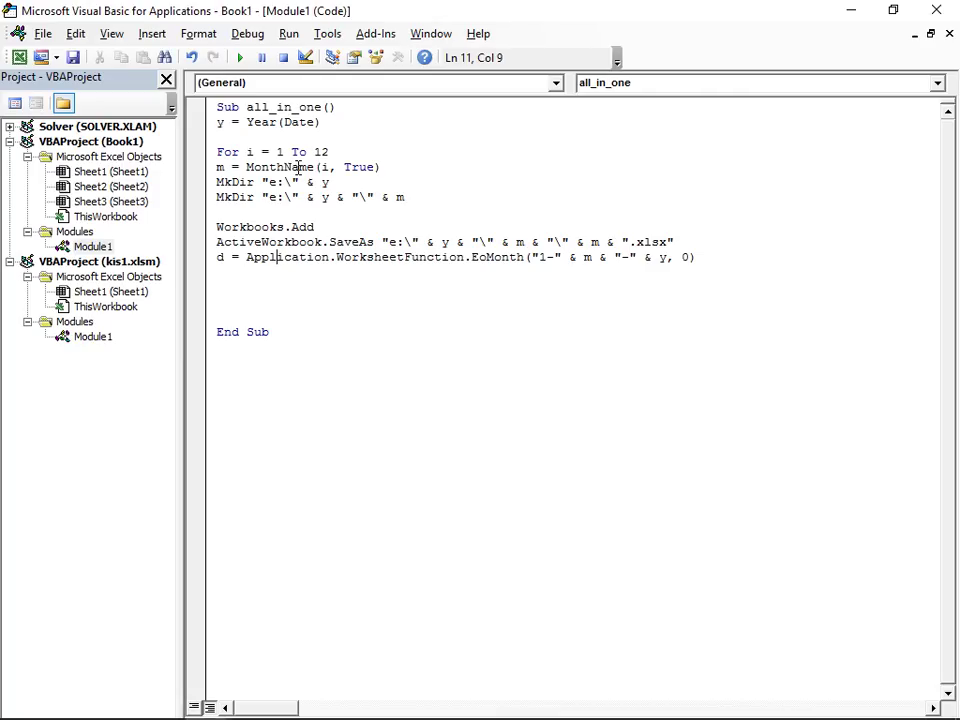
Step: Wrap the EoMonth call in Day() so d holds the month's number of days
{"action": "key", "text": "Right"}
{"action": "key", "text": "Left"}
{"action": "key", "text": "Left"}
{"action": "key", "text": "Left"}
{"action": "key", "text": "Left"}
{"action": "key", "text": "Left"}
{"action": "type", "text": "day("}
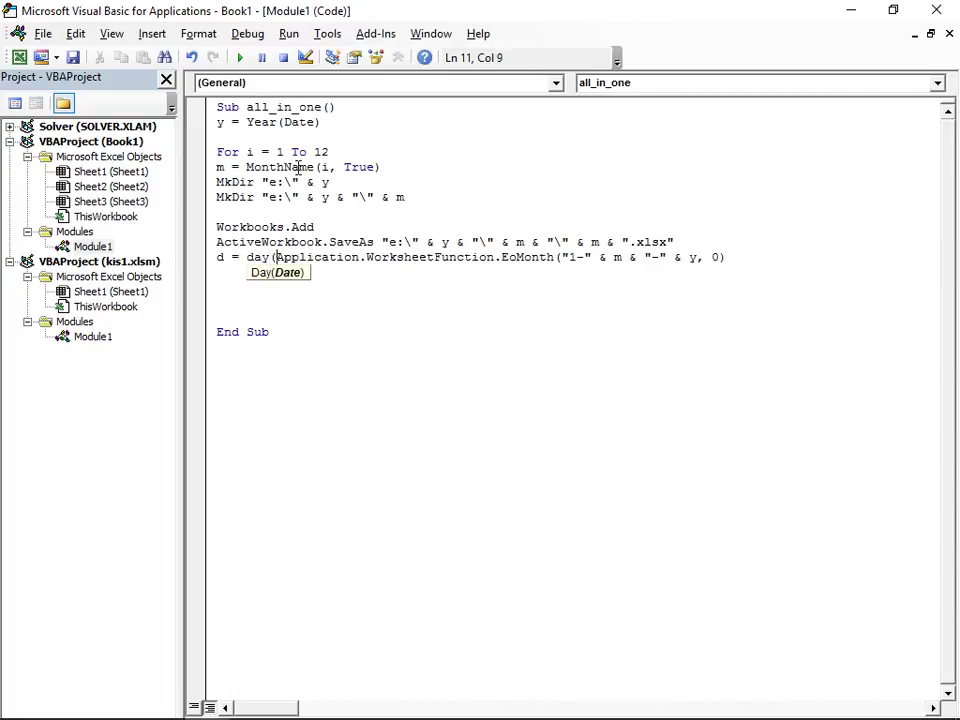
{"action": "key", "text": "Right"}
{"action": "key", "text": "Right"}
{"action": "key", "text": "Right"}
{"action": "key", "text": "Right"}
{"action": "key", "text": "Right"}
{"action": "key", "text": "Right"}
{"action": "key", "text": "Right"}
{"action": "key", "text": "Right"}
{"action": "key", "text": "Right"}
{"action": "key", "text": "Right"}
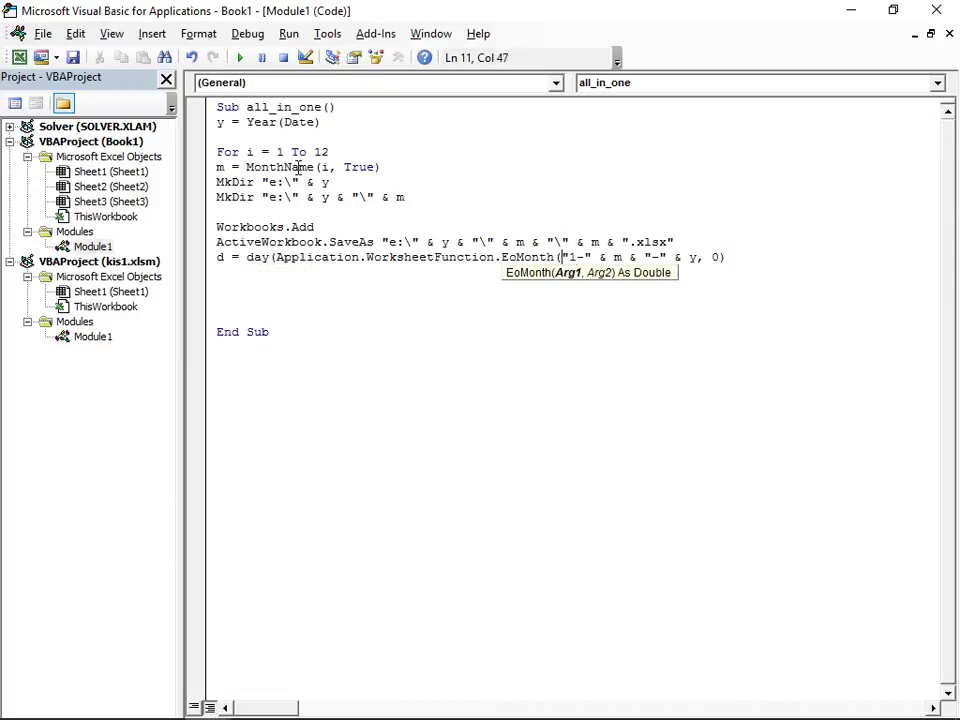
{"action": "key", "text": "Right"}
{"action": "key", "text": "Right"}
{"action": "key", "text": "Right"}
{"action": "key", "text": "Right"}
{"action": "key", "text": "Right"}
{"action": "key", "text": "Right"}
{"action": "key", "text": "Right"}
{"action": "key", "text": "Right"}
{"action": "key", "text": "Right"}
{"action": "key", "text": "Right"}
{"action": "key", "text": "Right"}
{"action": "key", "text": "Right"}
{"action": "type", "text": ")"}
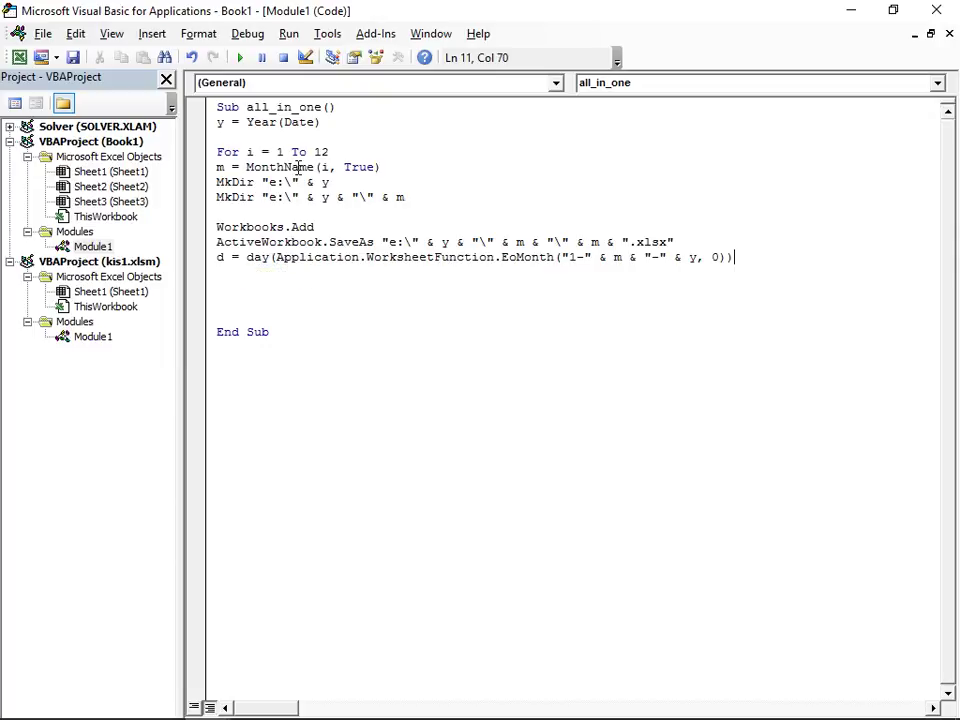
Step: Add the line Sheets.Add , Count:=d - Sheets.Count below the d line
{"action": "key", "text": "Return"}
{"action": "type", "text": "sheets"}
{"action": "type", "text": ".ad"}
{"action": "key", "text": "Tab"}
{"action": "type", "text": "m"}
{"action": "key", "text": "BackSpace"}
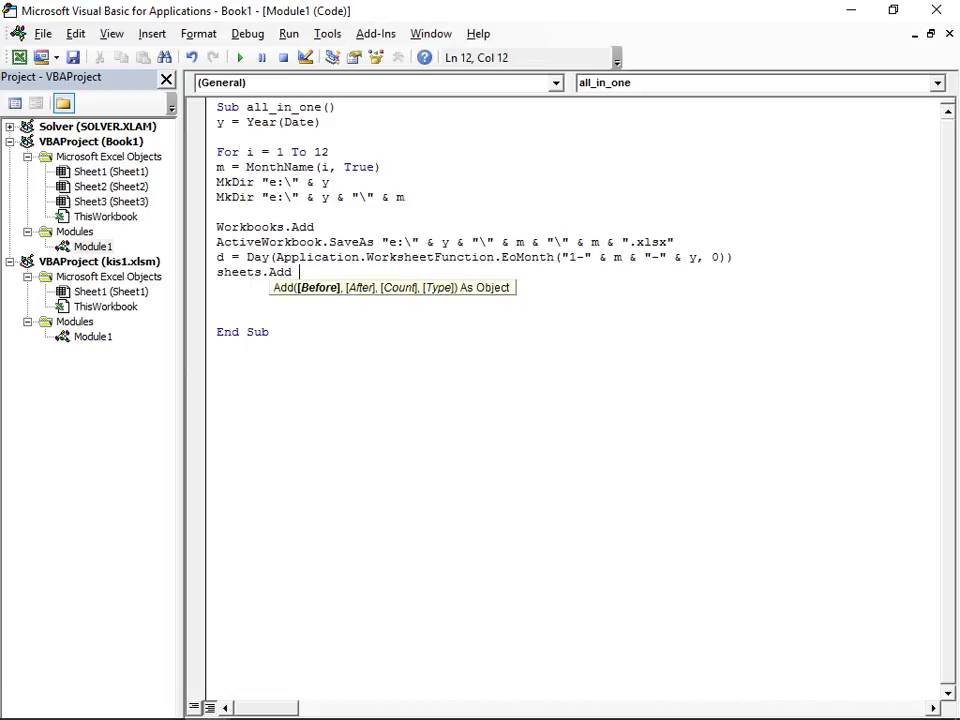
{"action": "type", "text": ",count"}
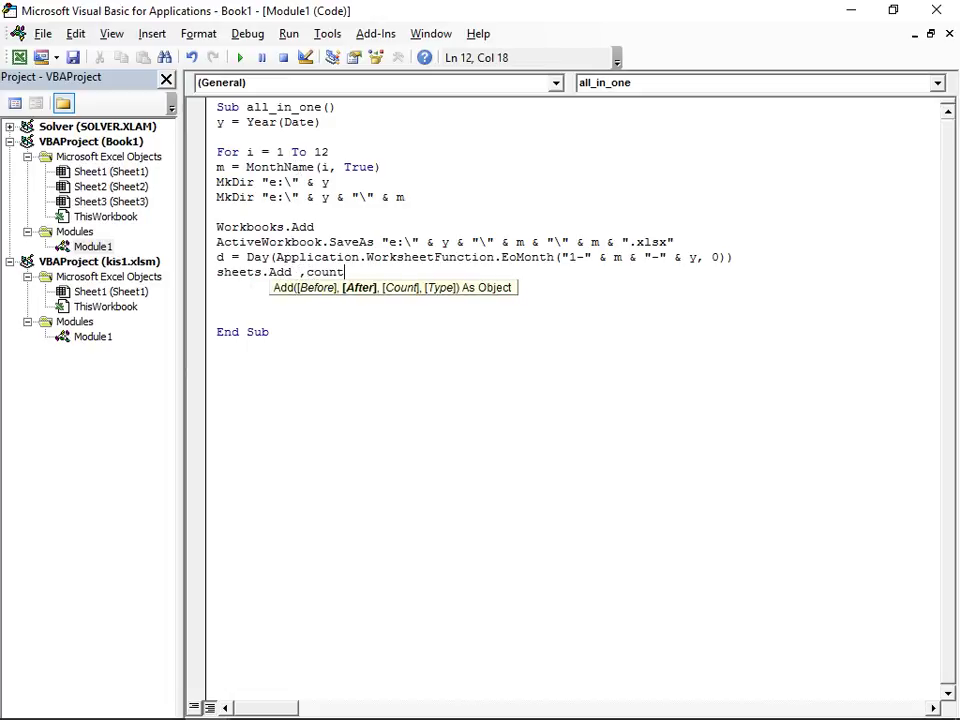
{"action": "type", "text": ":="}
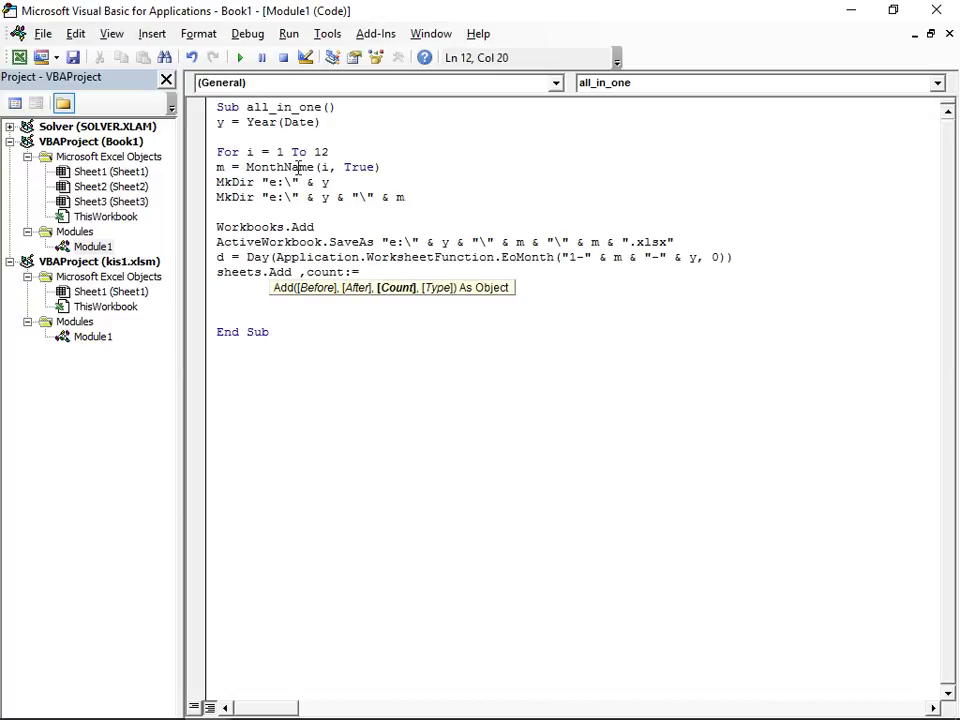
{"action": "type", "text": "d-"}
{"action": "type", "text": "sheets."}
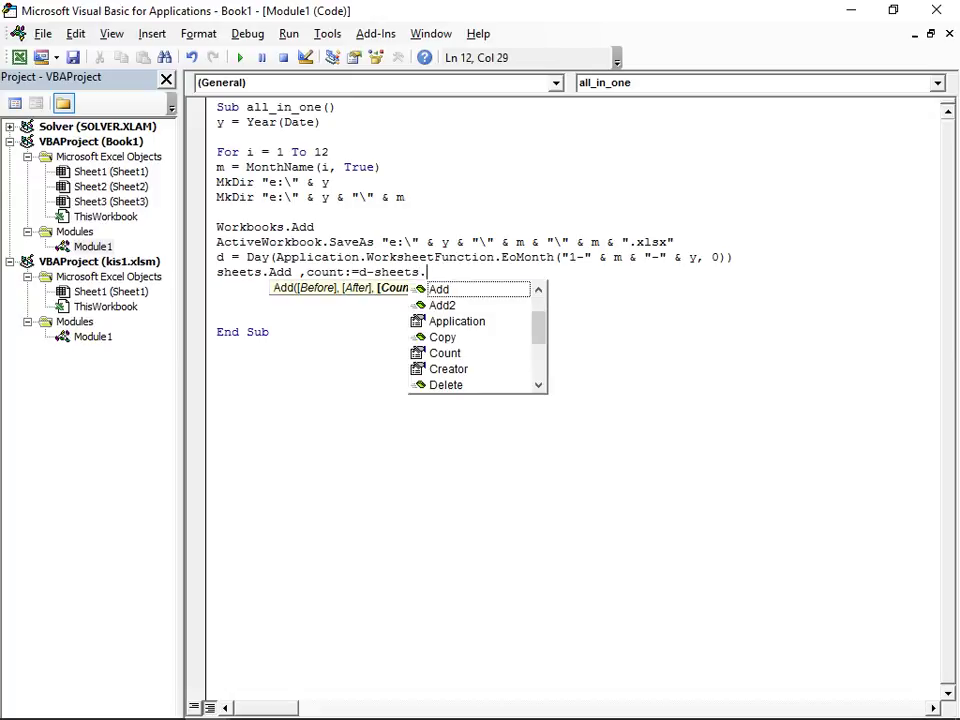
{"action": "type", "text": "count"}
{"action": "key", "text": "Return"}
{"action": "type", "text": "\\"}
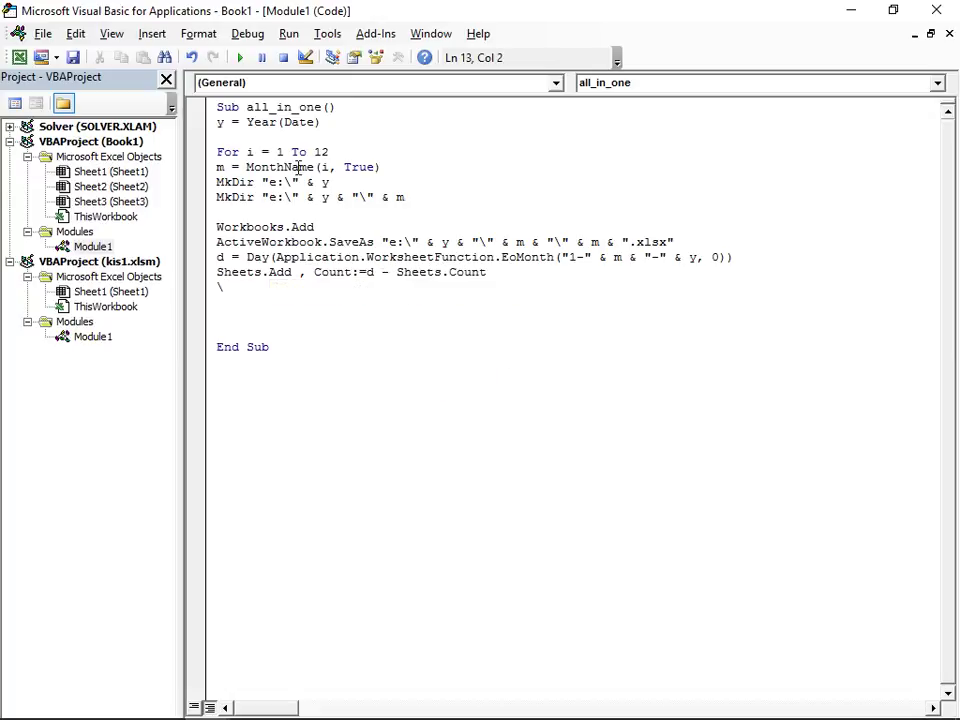
{"action": "key", "text": "BackSpace"}
{"action": "key", "text": "Up"}
{"action": "key", "text": "Up"}
{"action": "left_click", "coordinate": [383, 272]}
{"action": "left_click", "coordinate": [376, 272]}
{"action": "key", "text": "alt+Tab"}
{"action": "left_click", "coordinate": [161, 289]}
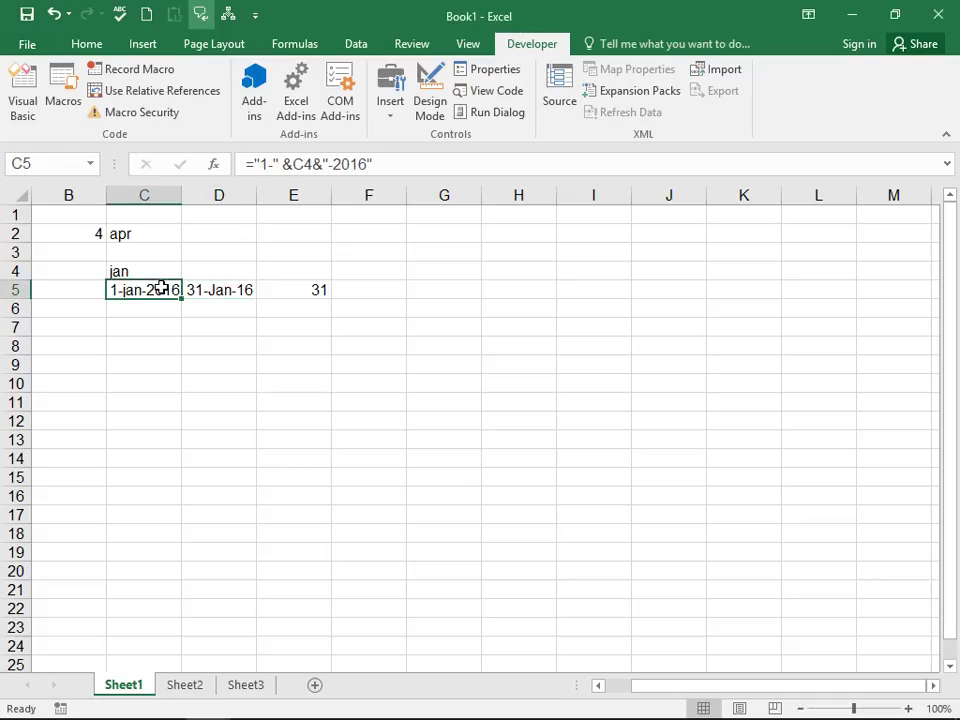
{"action": "key", "text": "alt+Tab"}
{"action": "left_click", "coordinate": [222, 258]}
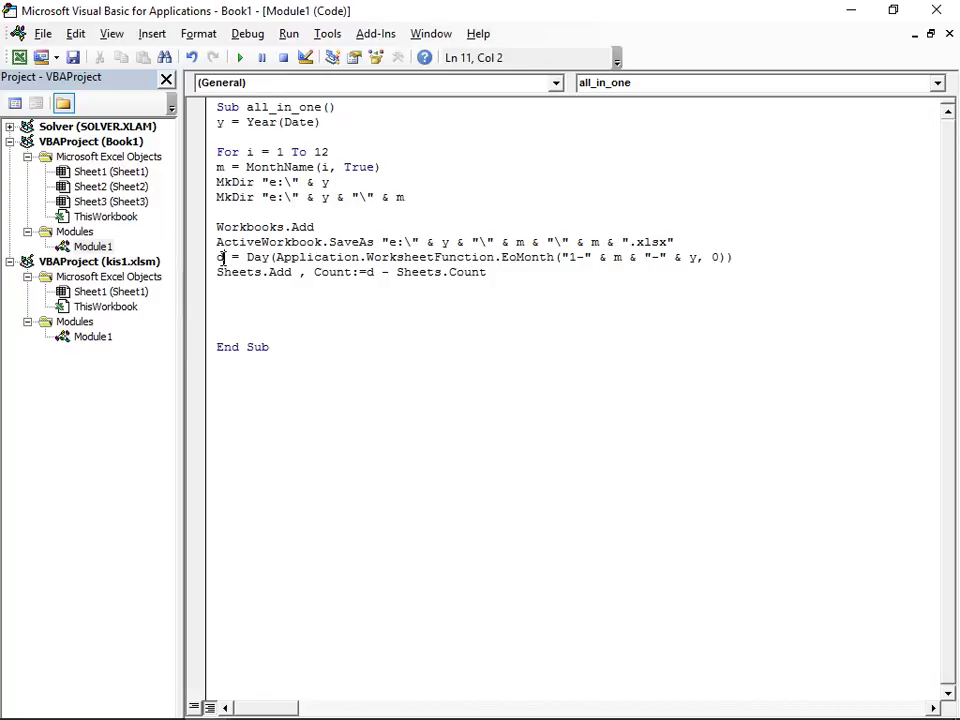
{"action": "left_click", "coordinate": [349, 272]}
{"action": "left_click", "coordinate": [382, 272]}
{"action": "key", "text": "BackSpace"}
{"action": "key", "text": "BackSpace"}
{"action": "type", "text": "50"}
{"action": "key", "text": "BackSpace"}
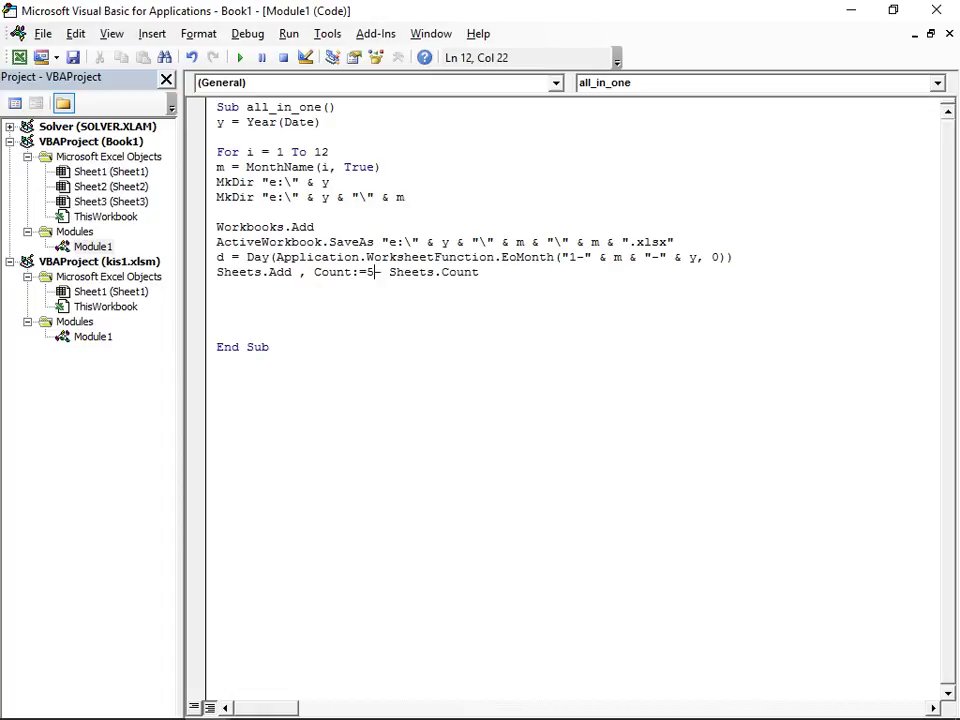
{"action": "key", "text": "BackSpace"}
{"action": "type", "text": "d"}
{"action": "left_click", "coordinate": [276, 272]}
{"action": "left_click", "coordinate": [377, 272]}
{"action": "left_click_drag", "start_coordinate": [377, 272], "coordinate": [441, 273]}
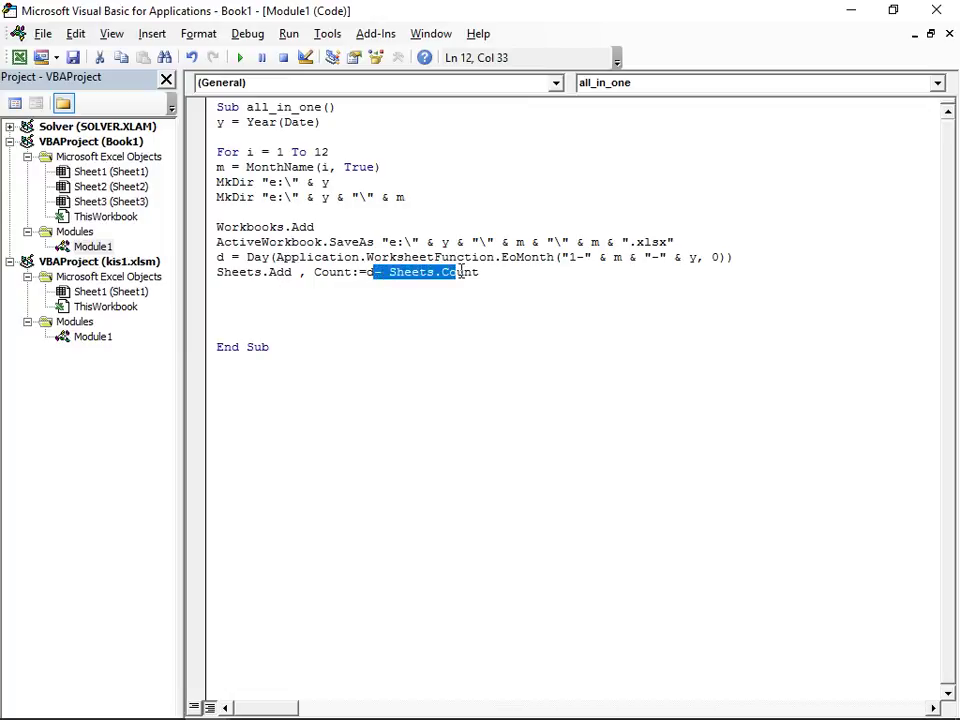
{"action": "key", "text": "alt+F11"}
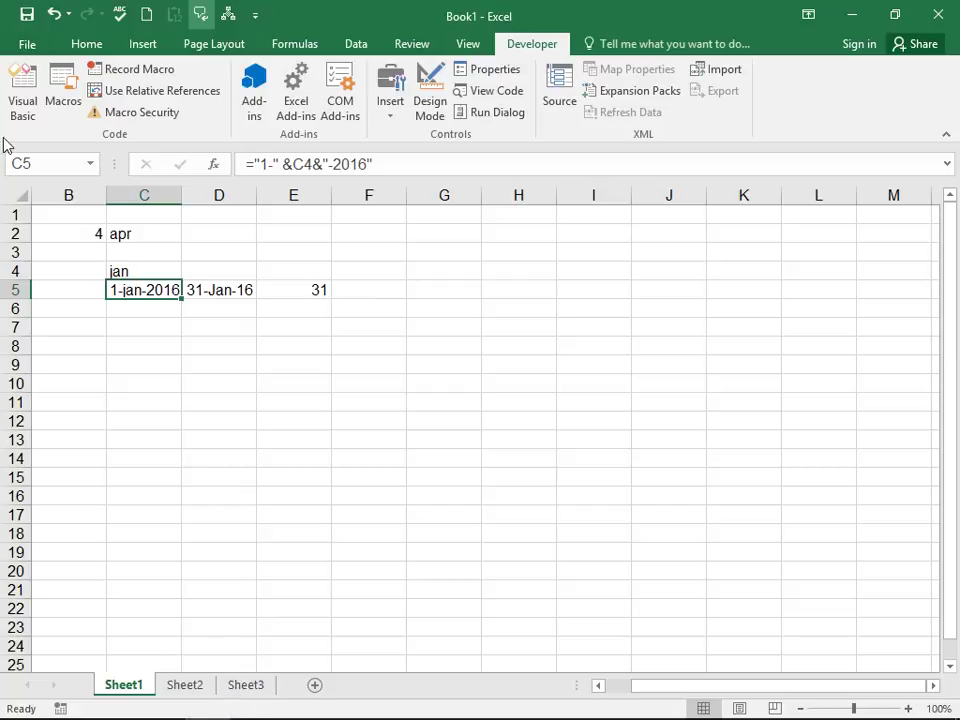
{"action": "left_click", "coordinate": [20, 95]}
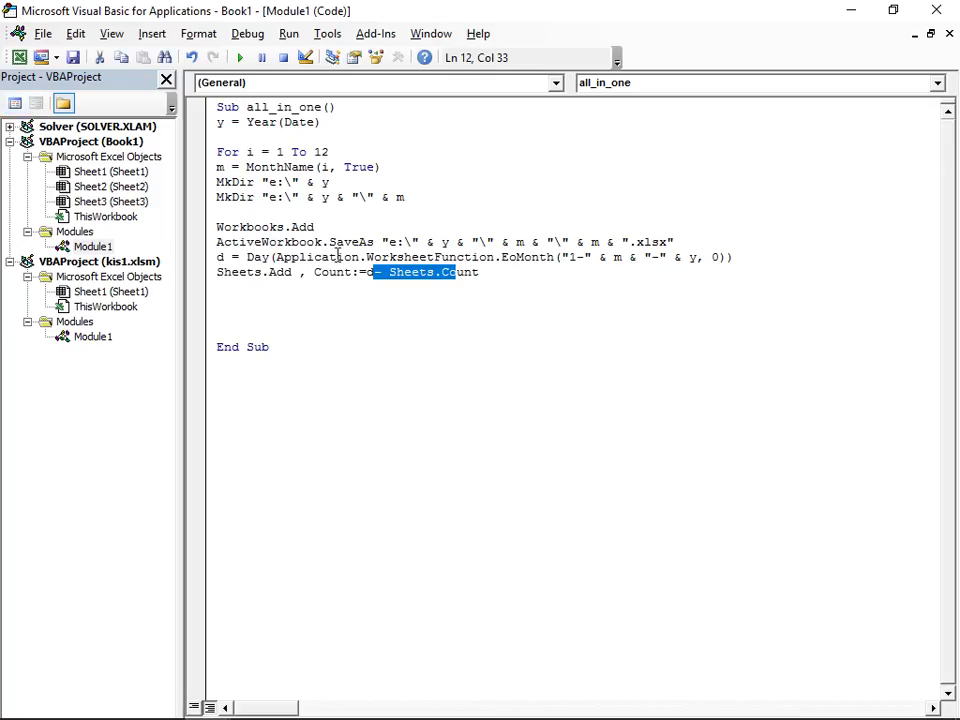
{"action": "left_click", "coordinate": [494, 272]}
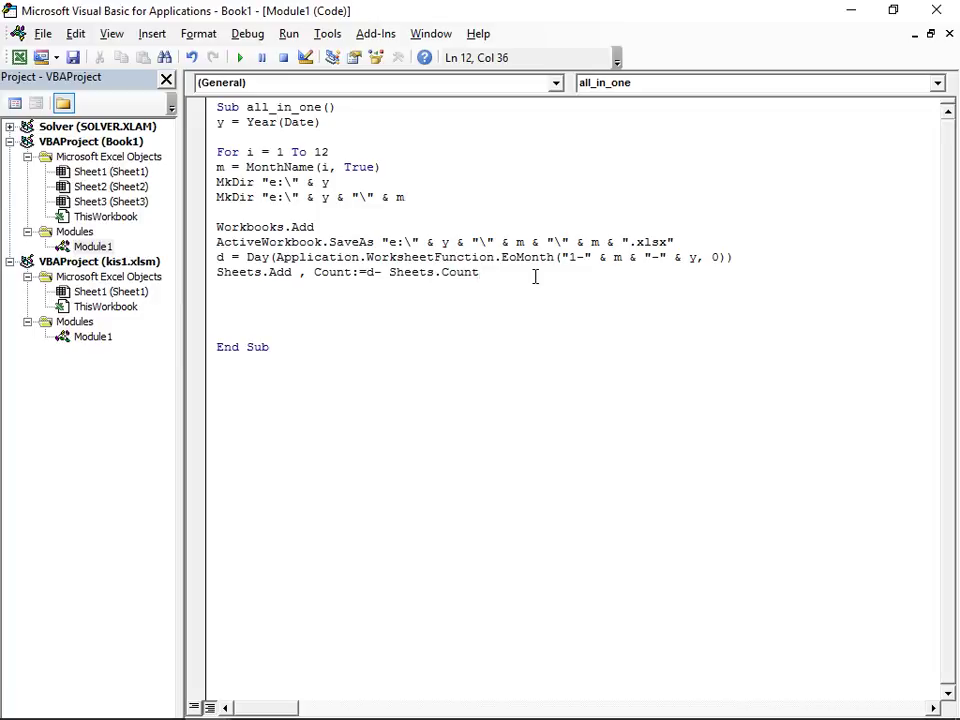
{"action": "key", "text": "Return"}
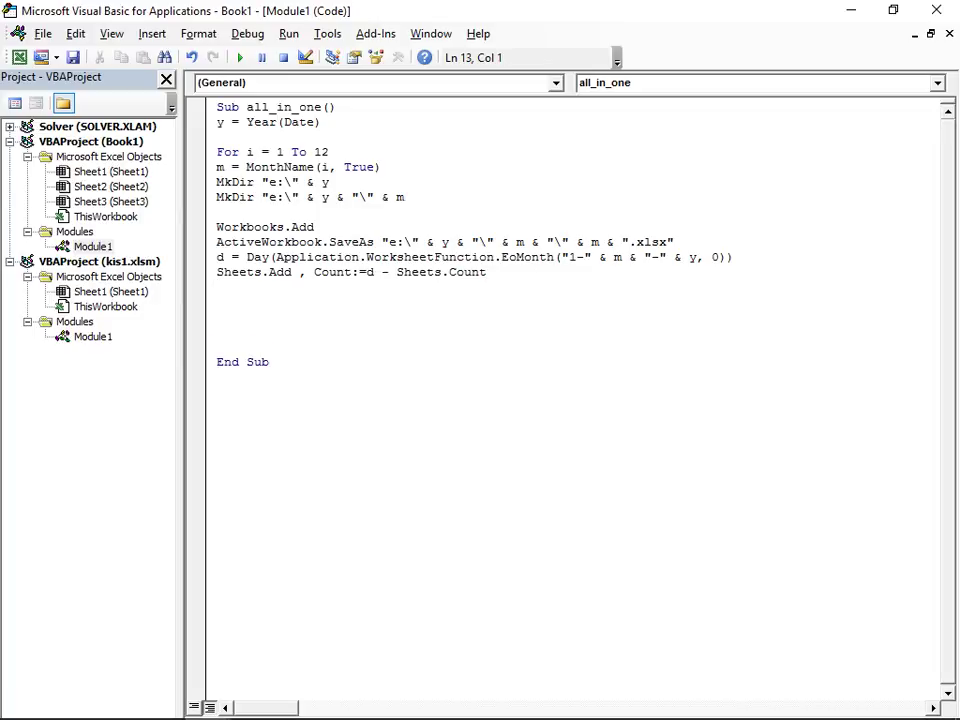
Step: Write For j = 1 To d and begin its body with sheets(j).name = "m
{"action": "type", "text": "for "}
{"action": "type", "text": " j = 1 "}
{"action": "type", "text": "to d"}
{"action": "key", "text": "Return"}
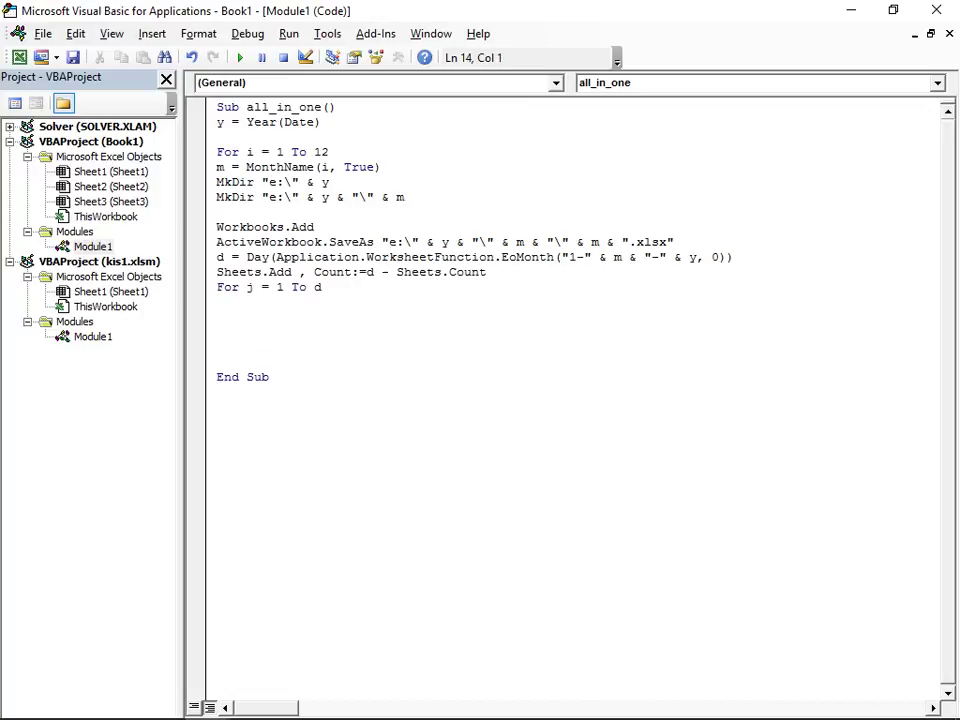
{"action": "type", "text": "s"}
{"action": "type", "text": "hee"}
{"action": "type", "text": "s"}
{"action": "type", "text": "s"}
{"action": "type", "text": "(j).na"}
{"action": "type", "text": "me = \""}
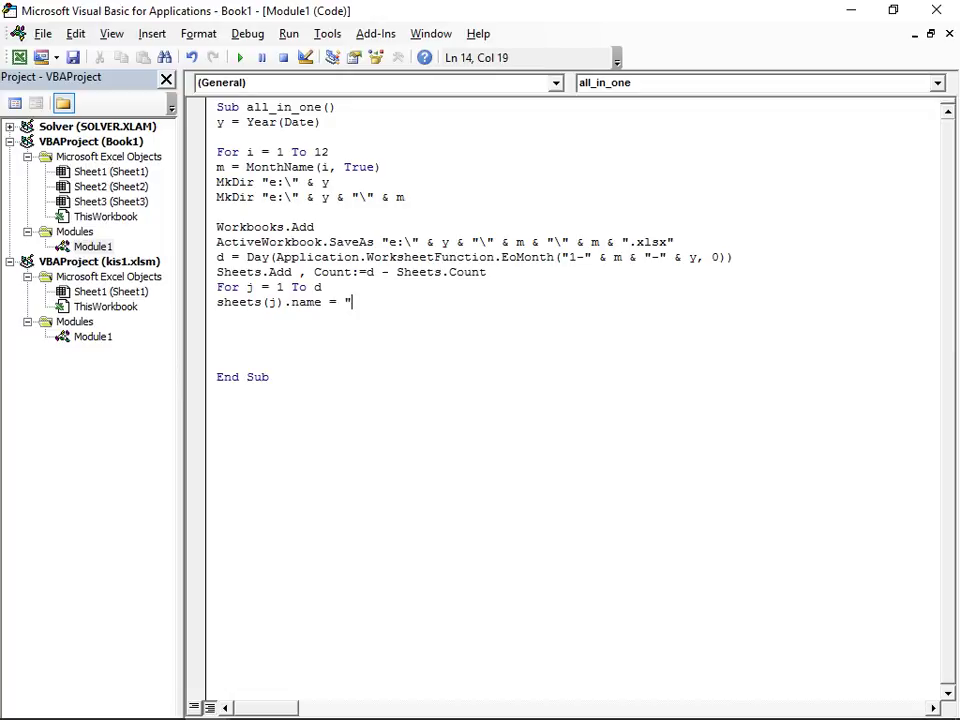
{"action": "type", "text": "m"}
{"action": "key", "text": "BackSpace"}
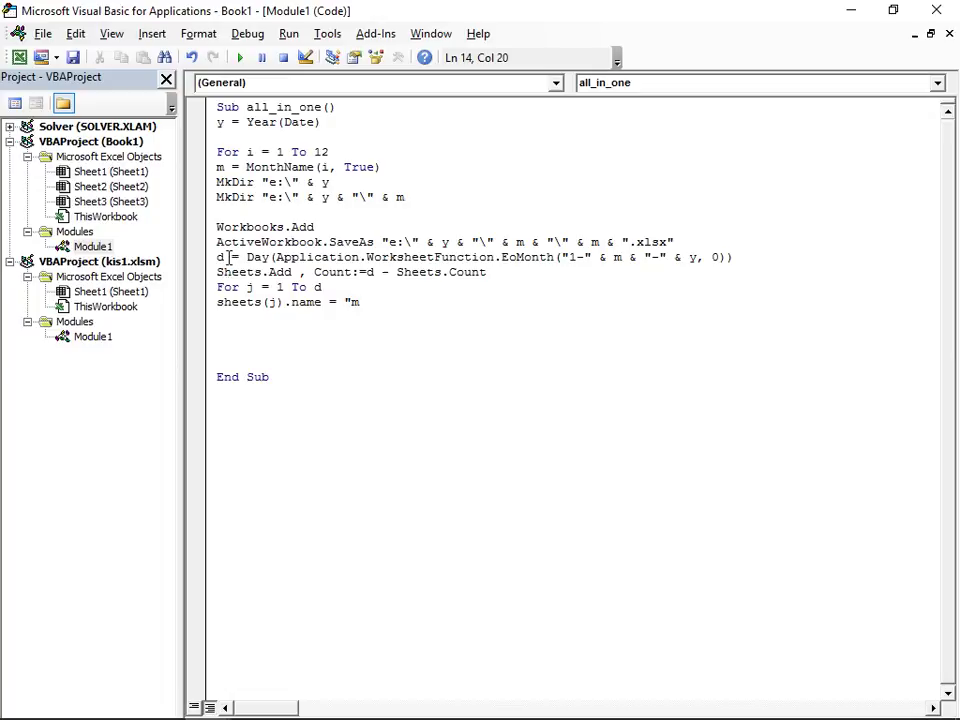
Step: Complete the sheet-naming line as Sheets(j).Name = "m -" & d
{"action": "left_click", "coordinate": [223, 258]}
{"action": "left_click", "coordinate": [309, 287]}
{"action": "double_click", "coordinate": [315, 287]}
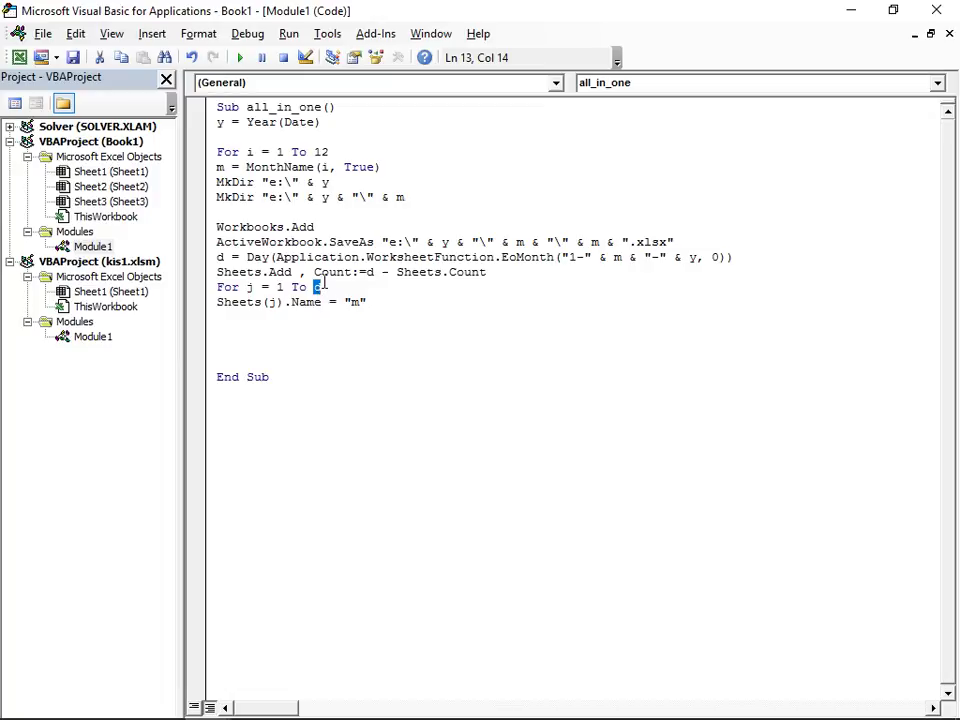
{"action": "key", "text": "Down"}
{"action": "key", "text": "Right"}
{"action": "key", "text": "Right"}
{"action": "key", "text": "Right"}
{"action": "key", "text": "Right"}
{"action": "key", "text": "Right"}
{"action": "key", "text": "Right"}
{"action": "type", "text": "-"}
{"action": "key", "text": "Right"}
{"action": "type", "text": "& "}
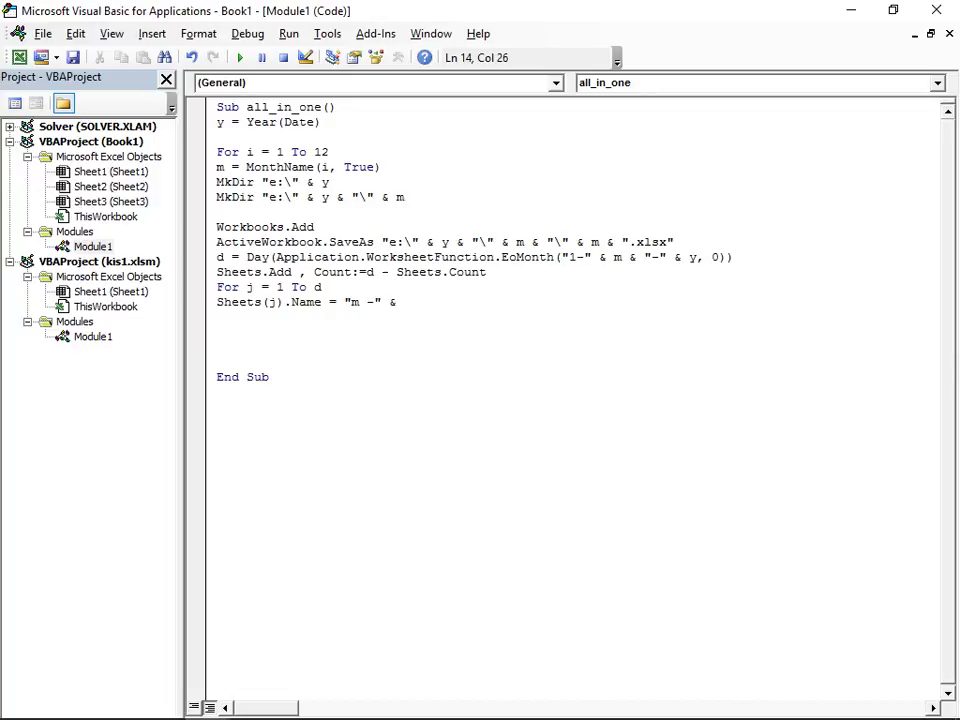
{"action": "type", "text": "d"}
Step: Add Next j and Next i lines to close the inner and outer loops
{"action": "key", "text": "Return"}
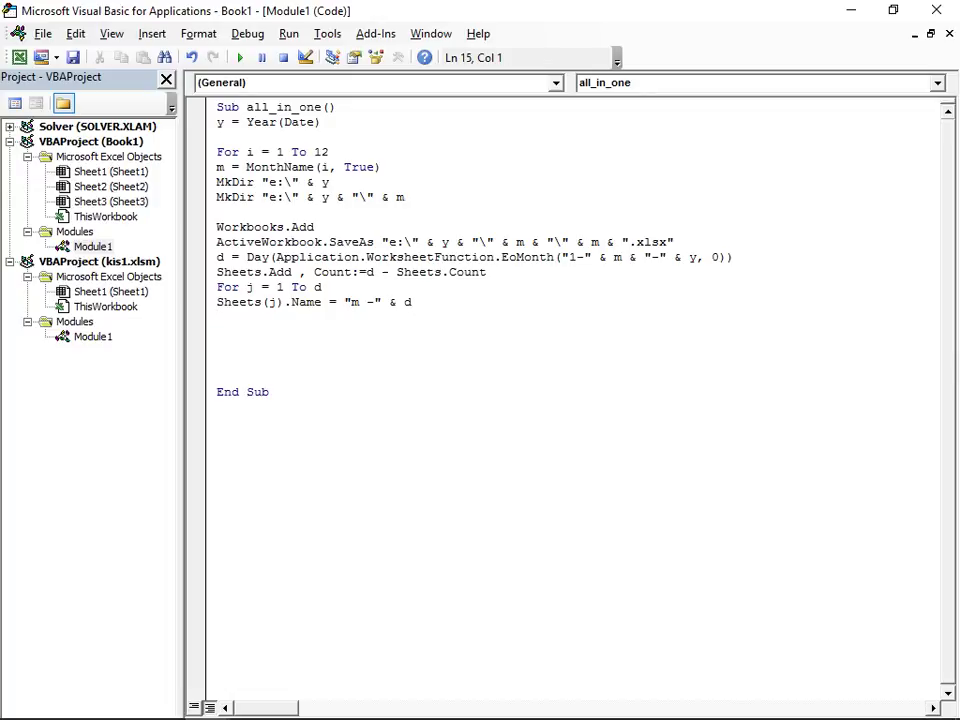
{"action": "type", "text": "nex"}
{"action": "key", "text": "BackSpace"}
{"action": "key", "text": "BackSpace"}
{"action": "key", "text": "BackSpace"}
{"action": "type", "text": "next "}
{"action": "type", "text": "j"}
{"action": "key", "text": "Return"}
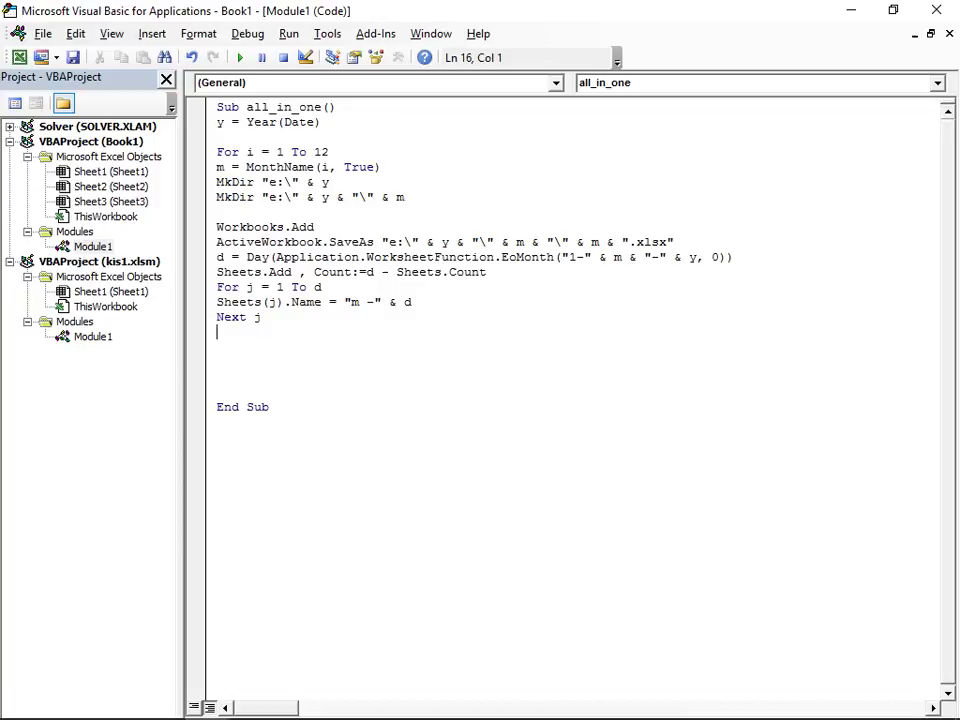
{"action": "type", "text": "ec"}
{"action": "key", "text": "BackSpace"}
{"action": "key", "text": "BackSpace"}
{"action": "type", "text": "next i"}
{"action": "key", "text": "Return"}
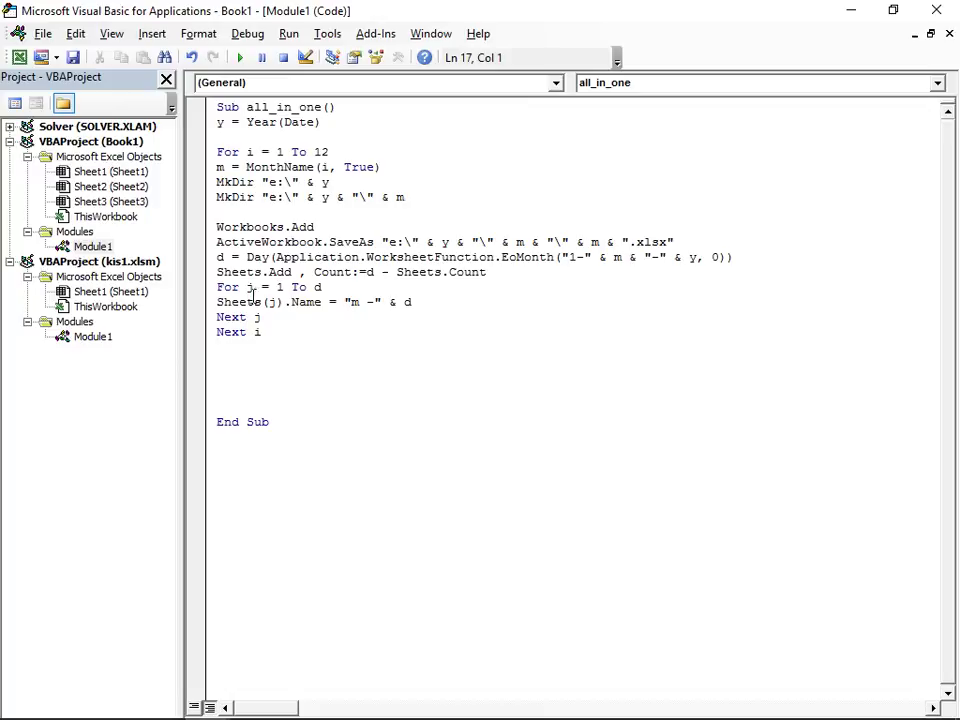
Step: Review the For j loop variable and the sheet-naming line
{"action": "left_click_drag", "start_coordinate": [275, 272], "coordinate": [283, 287]}
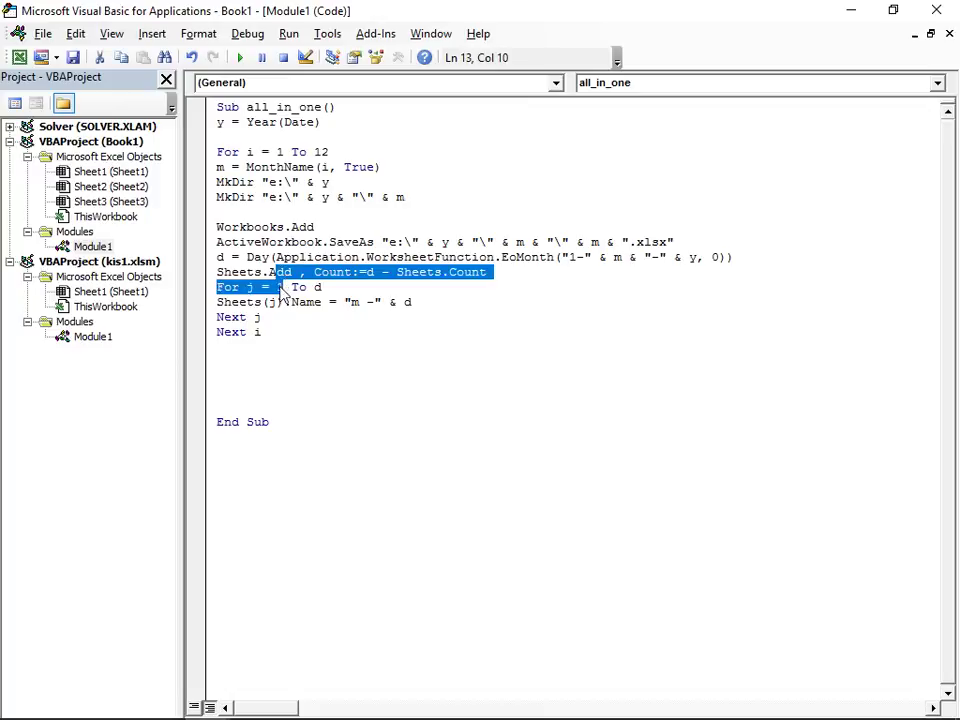
{"action": "left_click", "coordinate": [268, 287]}
{"action": "left_click", "coordinate": [313, 287]}
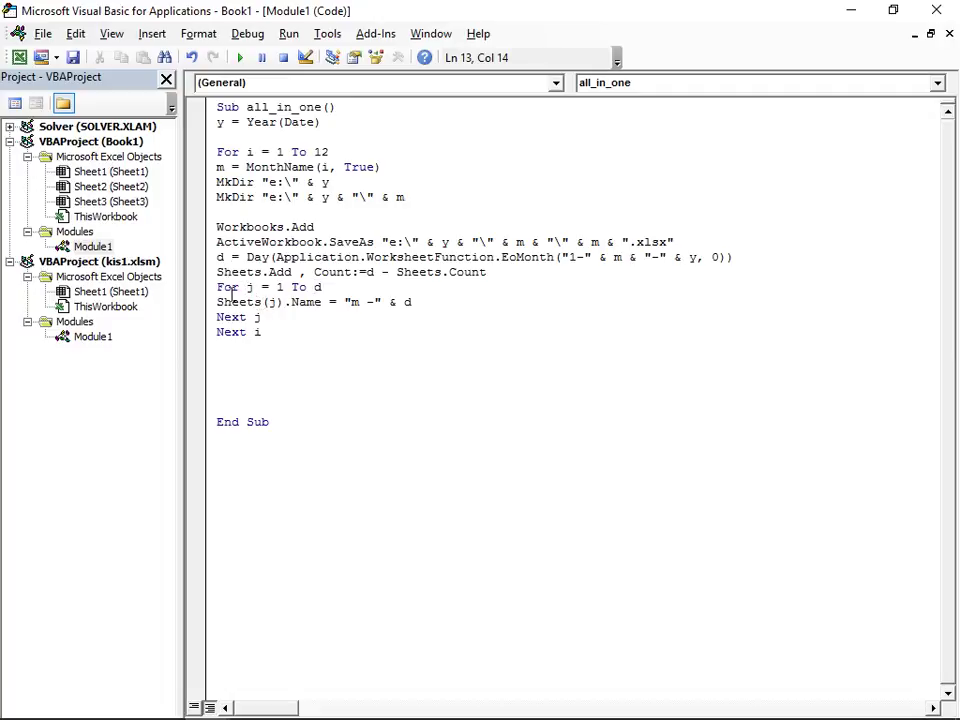
{"action": "left_click", "coordinate": [247, 288]}
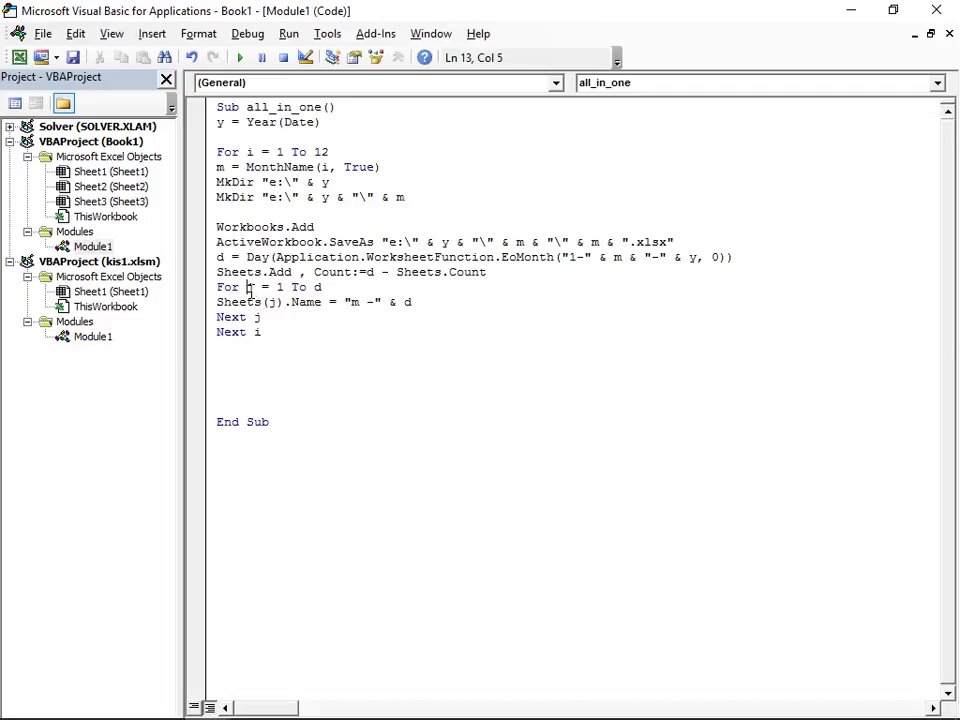
{"action": "double_click", "coordinate": [248, 288]}
{"action": "left_click", "coordinate": [271, 302]}
{"action": "left_click", "coordinate": [410, 303]}
Step: Start typing 'activewor' below Next i, then check cell C7 in the Excel sheet
{"action": "left_click", "coordinate": [336, 342]}
{"action": "type", "text": "active"}
{"action": "type", "text": "wor"}
{"action": "key", "text": "alt+F11"}
{"action": "key", "text": "Down"}
{"action": "key", "text": "Down"}
{"action": "type", "text": "j"}
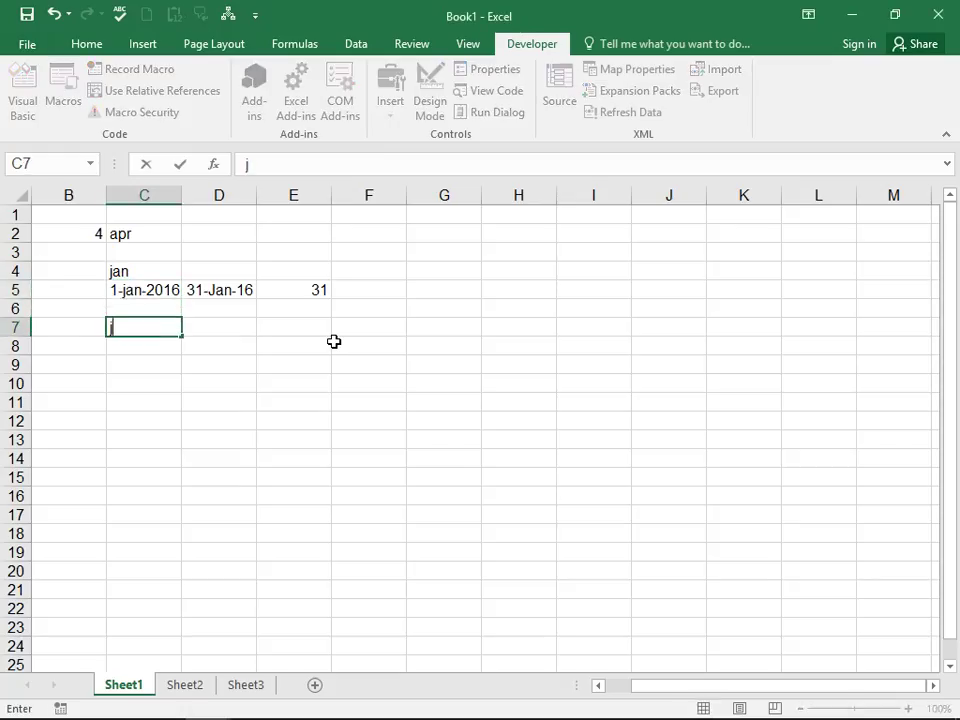
{"action": "key", "text": "BackSpace"}
Step: Return to the VBA code with the caret after the quoted m - text
{"action": "key", "text": "alt+Tab"}
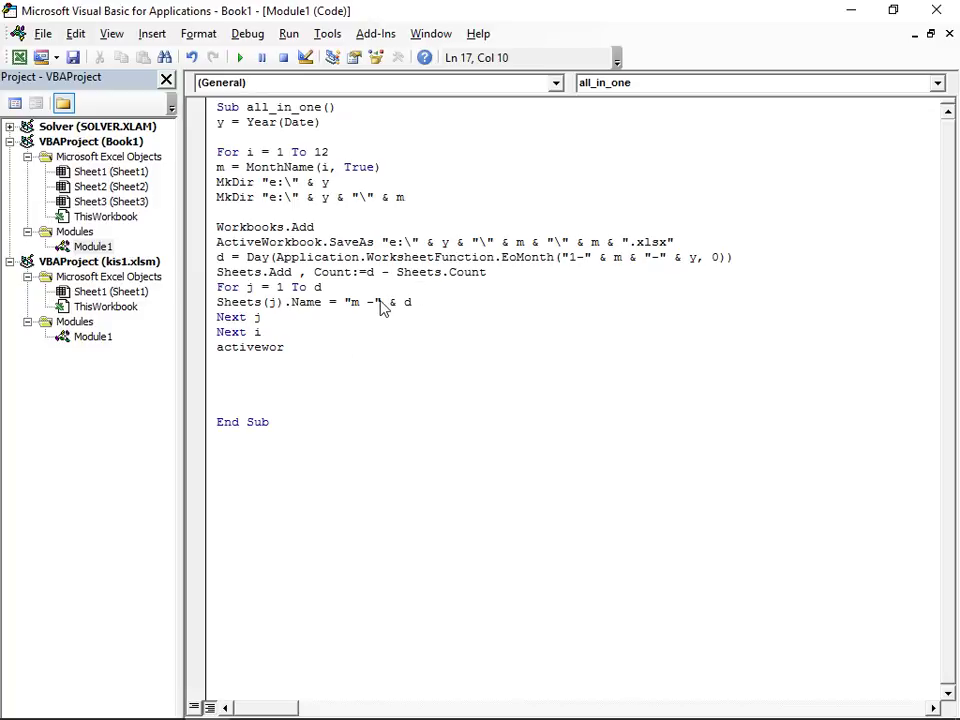
{"action": "key", "text": "alt+Tab"}
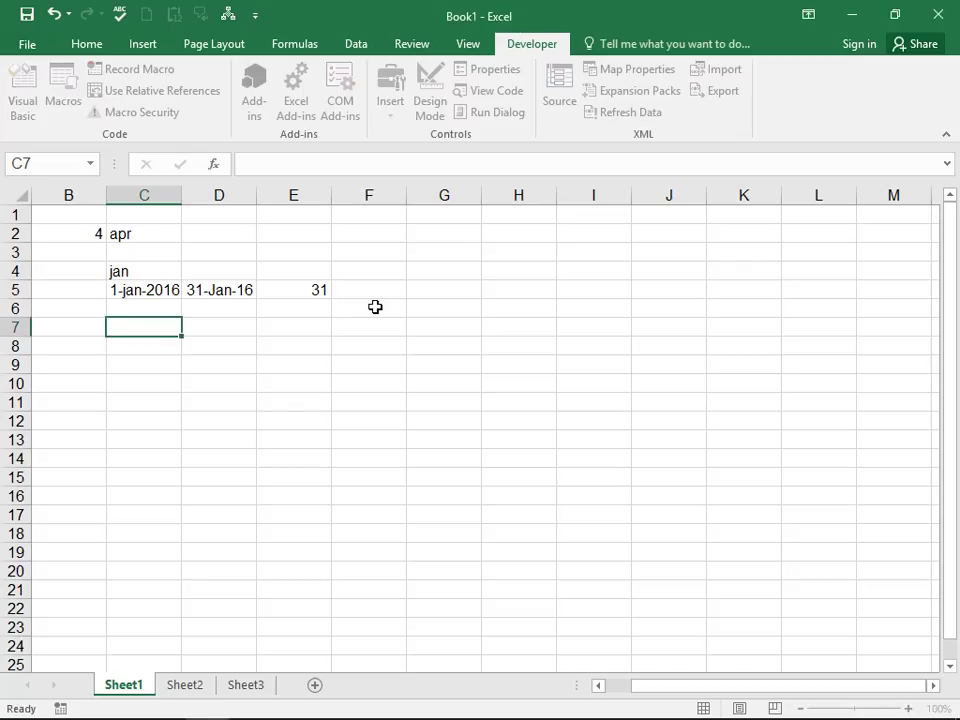
{"action": "left_click", "coordinate": [6, 110]}
{"action": "left_click", "coordinate": [289, 302]}
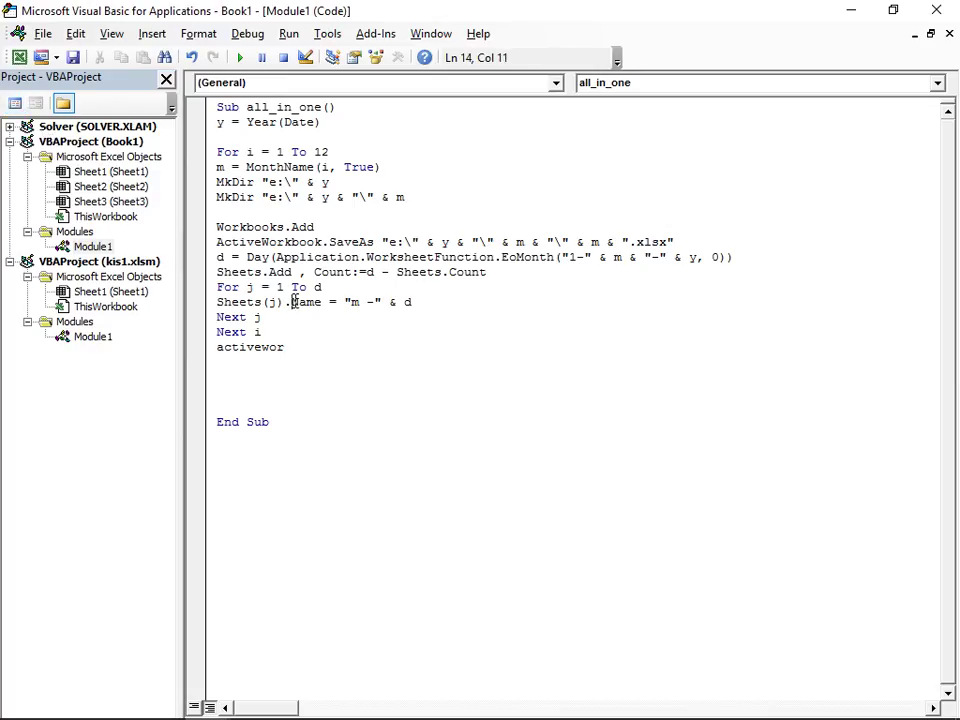
{"action": "left_click", "coordinate": [383, 302]}
Step: Replace the quoted "m -" text with the month variable m
{"action": "key", "text": "BackSpace"}
{"action": "key", "text": "BackSpace"}
{"action": "key", "text": "BackSpace"}
{"action": "key", "text": "BackSpace"}
{"action": "key", "text": "BackSpace"}
{"action": "type", "text": "m"}
{"action": "key", "text": "Right"}
{"action": "key", "text": "Right"}
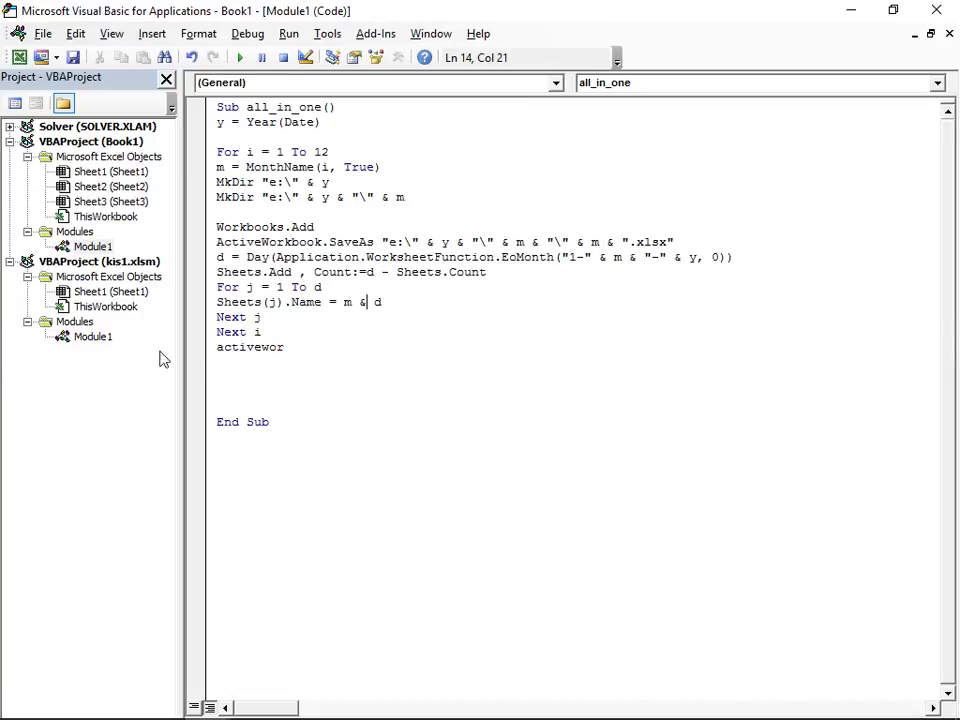
{"action": "left_click_drag", "start_coordinate": [240, 287], "coordinate": [258, 302]}
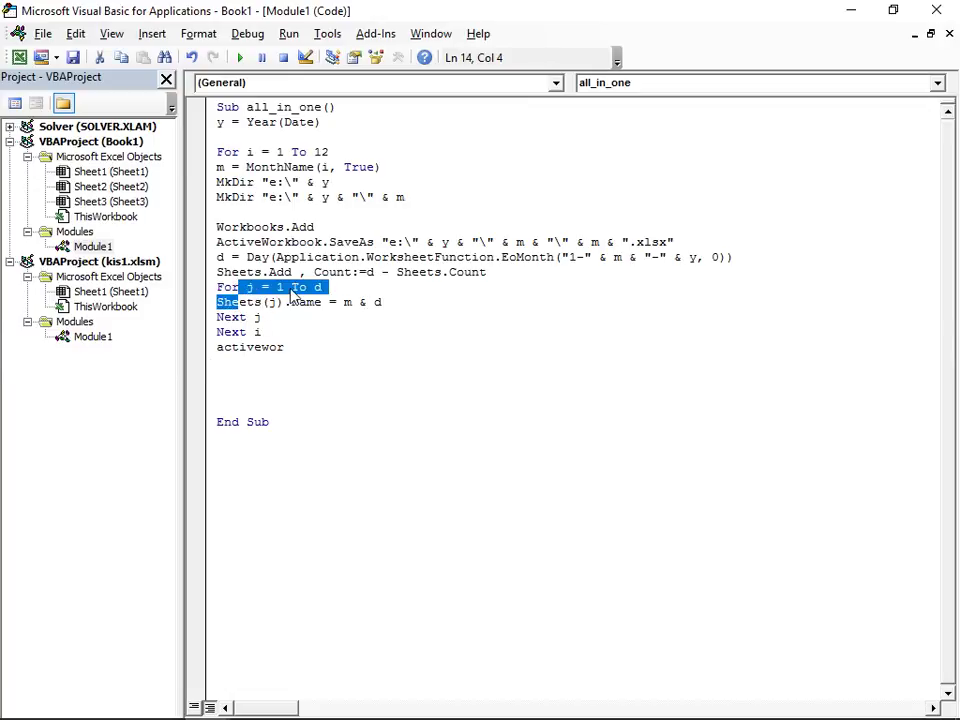
{"action": "left_click", "coordinate": [291, 287]}
{"action": "left_click", "coordinate": [257, 332]}
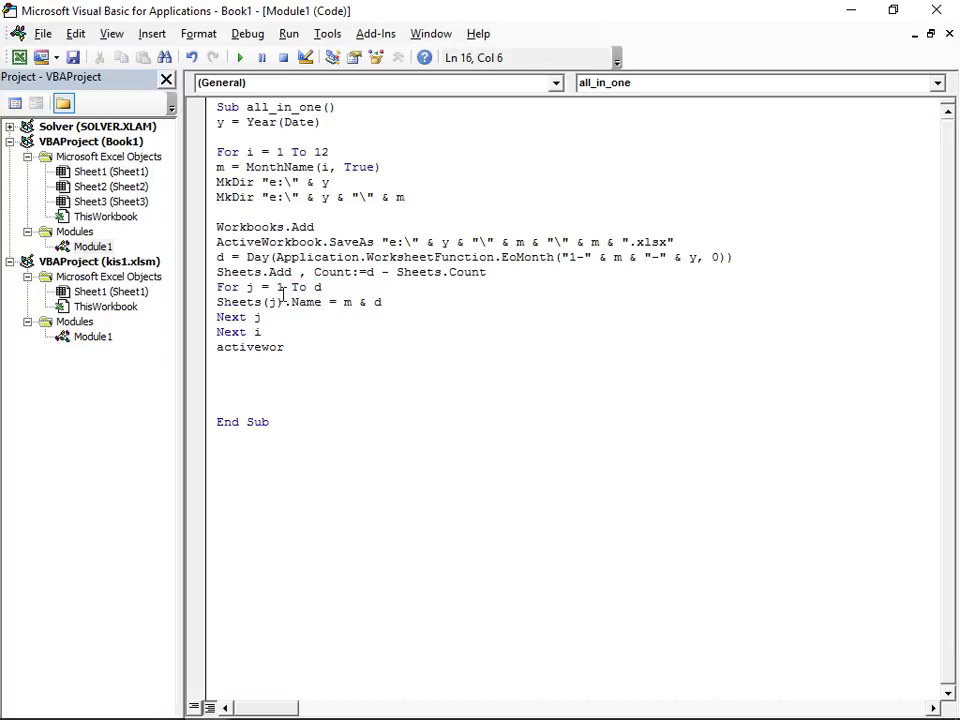
{"action": "left_click", "coordinate": [272, 308]}
Step: Insert " -" & after m and remove the trailing d
{"action": "left_click", "coordinate": [368, 301]}
{"action": "type", "text": "\""}
{"action": "left_click_drag", "start_coordinate": [388, 302], "coordinate": [409, 303]}
{"action": "key", "text": "BackSpace"}
{"action": "key", "text": "BackSpace"}
{"action": "type", "text": "-"}
{"action": "type", "text": "\" &"}
Step: End the sheet-naming expression with j, giving Sheets(j).Name = m & " -" & j
{"action": "type", "text": "j"}
{"action": "key", "text": "Return"}
{"action": "key", "text": "Down"}
{"action": "key", "text": "Down"}
{"action": "key", "text": "Down"}
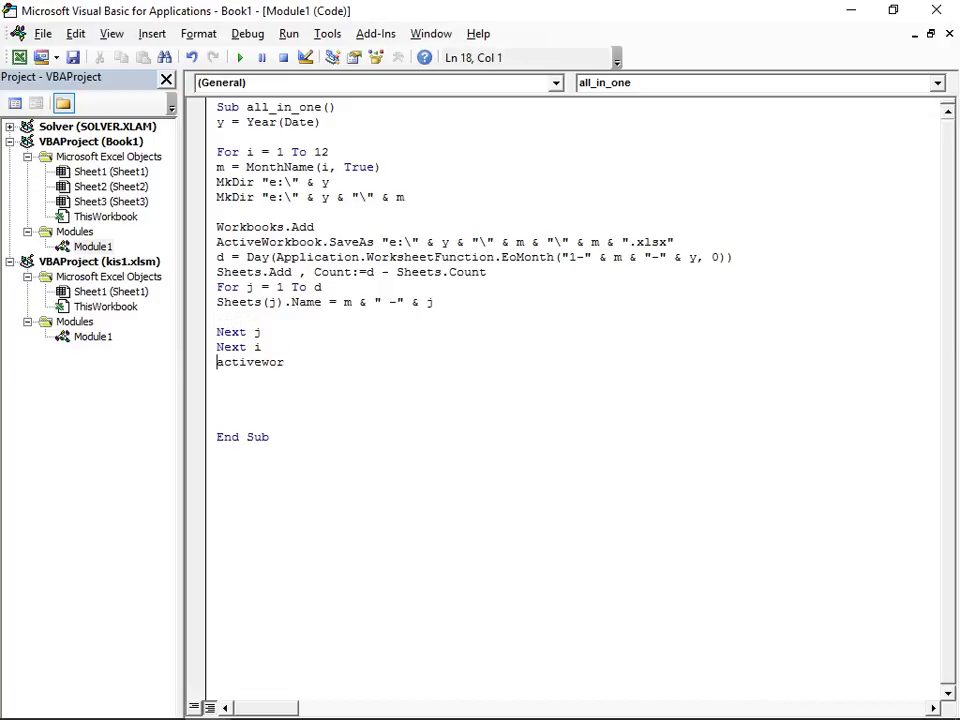
{"action": "key", "text": "Left"}
{"action": "key", "text": "Right"}
{"action": "key", "text": "Down"}
{"action": "key", "text": "Down"}
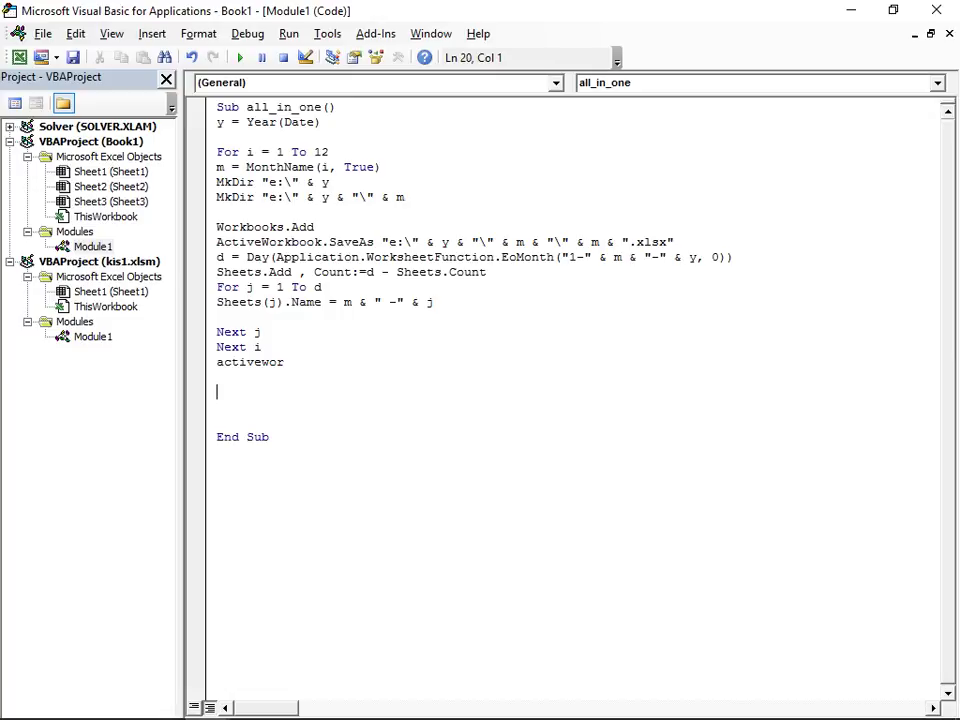
{"action": "left_click", "coordinate": [285, 362]}
Step: Complete the ActiveWorkbook.Save statement after Next i
{"action": "type", "text": "k"}
{"action": "type", "text": "book."}
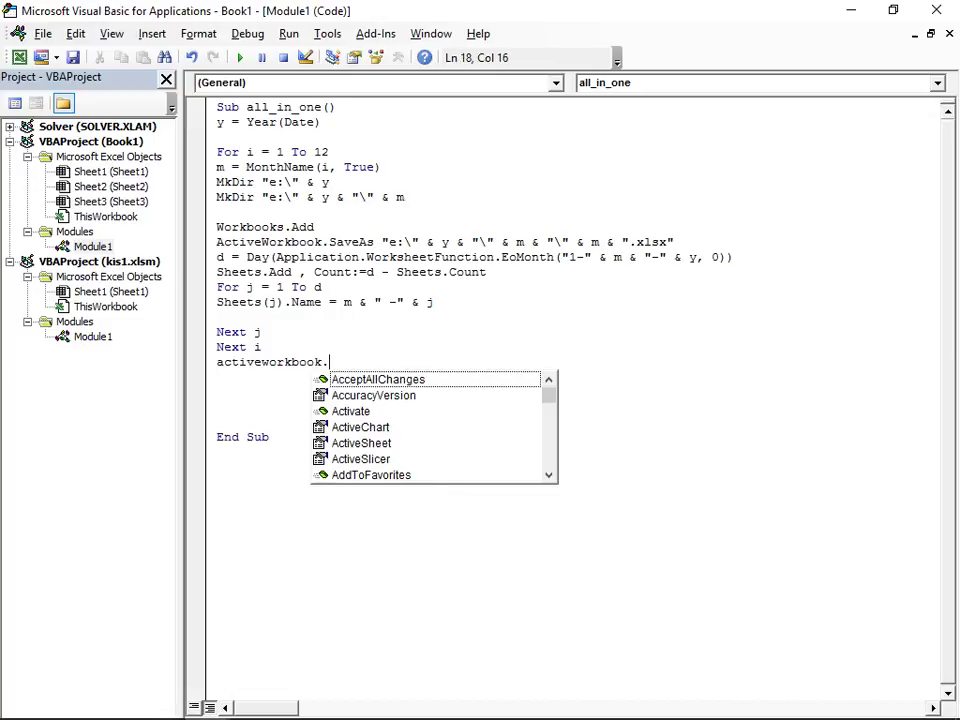
{"action": "type", "text": "sav"}
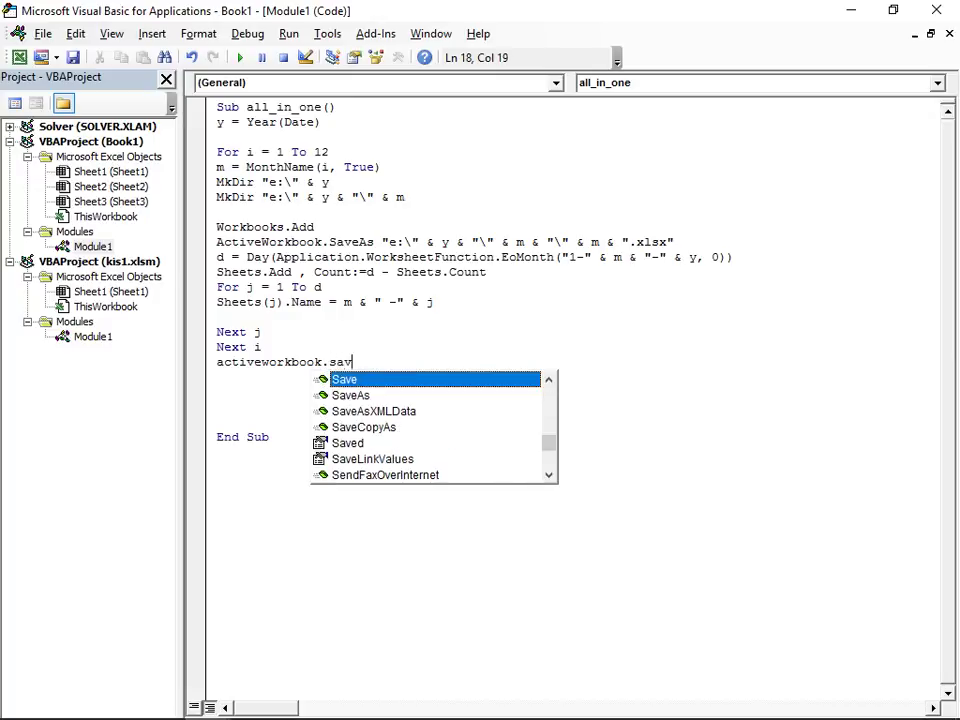
{"action": "key", "text": "Tab"}
{"action": "key", "text": "Return"}
Step: Add an ActiveWorkbook.Close True line below the Save statement
{"action": "type", "text": "activew"}
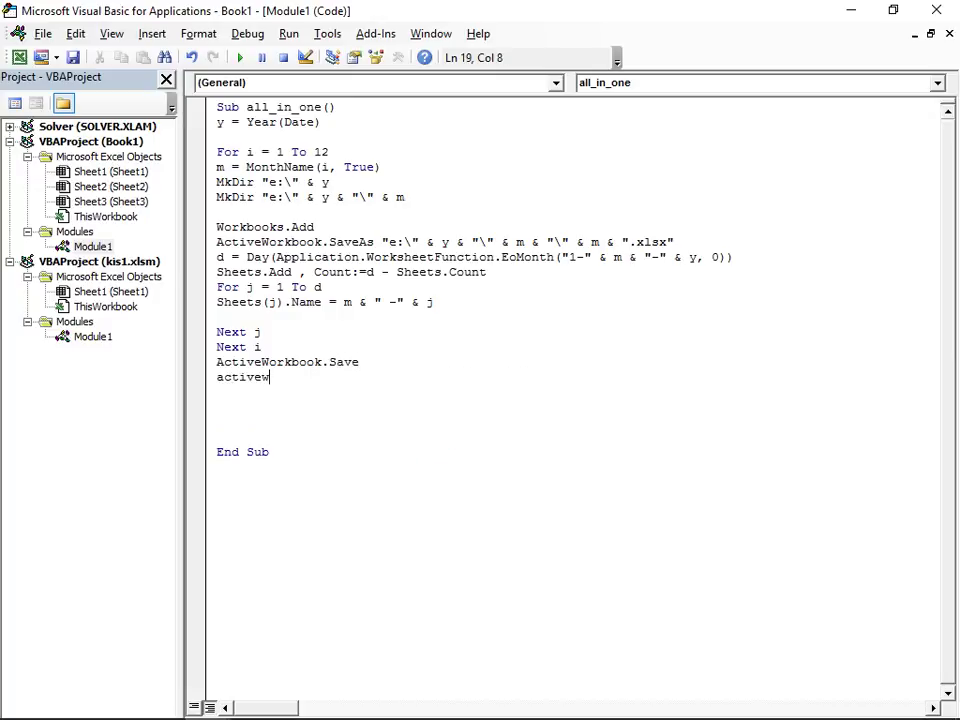
{"action": "type", "text": "orkbo"}
{"action": "type", "text": "ok.cl"}
{"action": "key", "text": "Tab"}
{"action": "type", "text": "tr"}
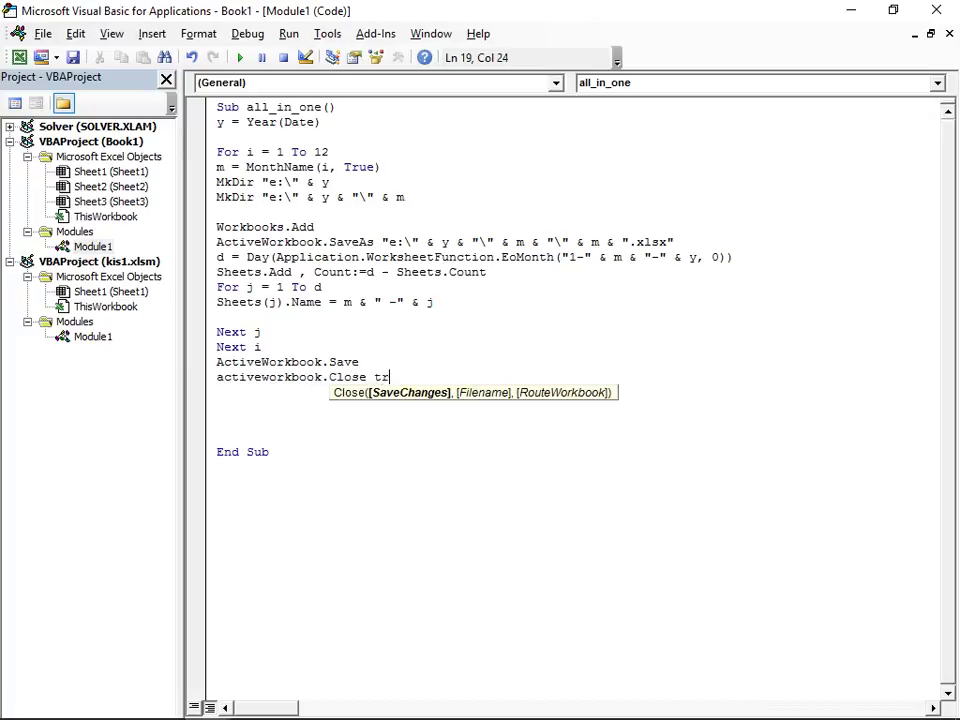
{"action": "type", "text": "ue"}
{"action": "key", "text": "Return"}
{"action": "key", "text": "Up"}
{"action": "key", "text": "Up"}
{"action": "key", "text": "Up"}
{"action": "key", "text": "Up"}
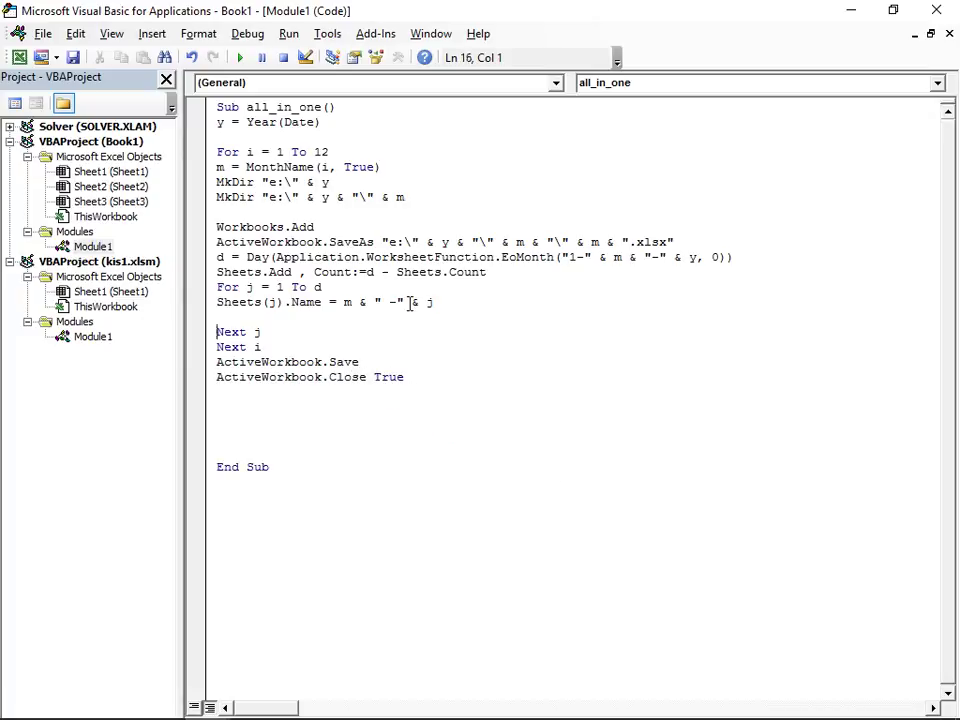
{"action": "key", "text": "Up"}
{"action": "key", "text": "Up"}
{"action": "key", "text": "Up"}
{"action": "key", "text": "Up"}
{"action": "key", "text": "Up"}
Step: Insert an On Error Resume Next line above the first MkDir
{"action": "key", "text": "Return"}
{"action": "key", "text": "Up"}
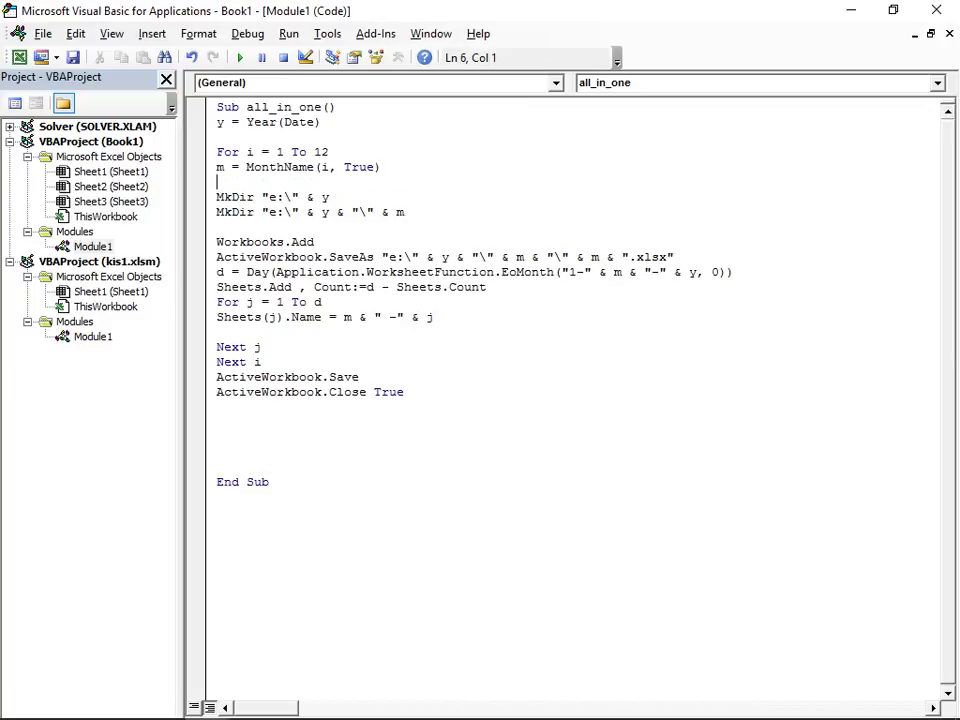
{"action": "type", "text": "on error"}
{"action": "type", "text": " resume nex"}
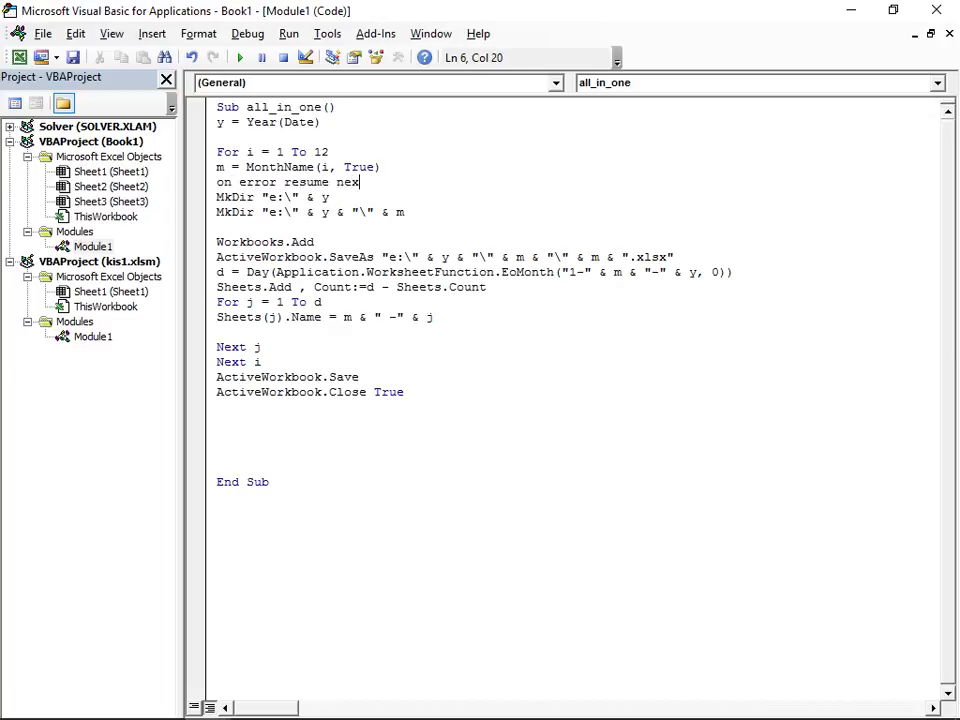
{"action": "type", "text": "t"}
{"action": "key", "text": "Down"}
Step: Write an 'on error goto next' statement on the line after the MkDir lines
{"action": "left_click", "coordinate": [217, 227]}
{"action": "type", "text": "n"}
{"action": "type", "text": "e"}
{"action": "key", "text": "BackSpace"}
{"action": "key", "text": "BackSpace"}
{"action": "type", "text": "on error r"}
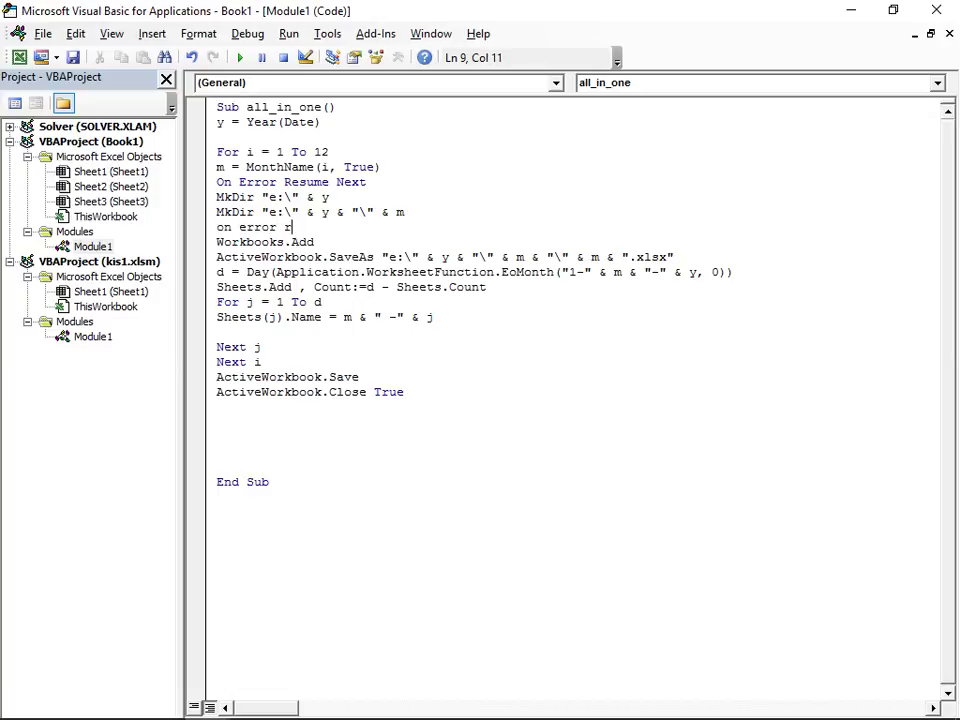
{"action": "key", "text": "BackSpace"}
{"action": "type", "text": "fot"}
{"action": "key", "text": "BackSpace"}
{"action": "key", "text": "BackSpace"}
{"action": "key", "text": "BackSpace"}
{"action": "type", "text": "g"}
{"action": "type", "text": "ot"}
{"action": "key", "text": "BackSpace"}
{"action": "type", "text": "o "}
{"action": "type", "text": "next"}
Step: Dismiss the compile errors and replace that line with On Error Resume Next
{"action": "left_click", "coordinate": [410, 312]}
{"action": "key", "text": "Return"}
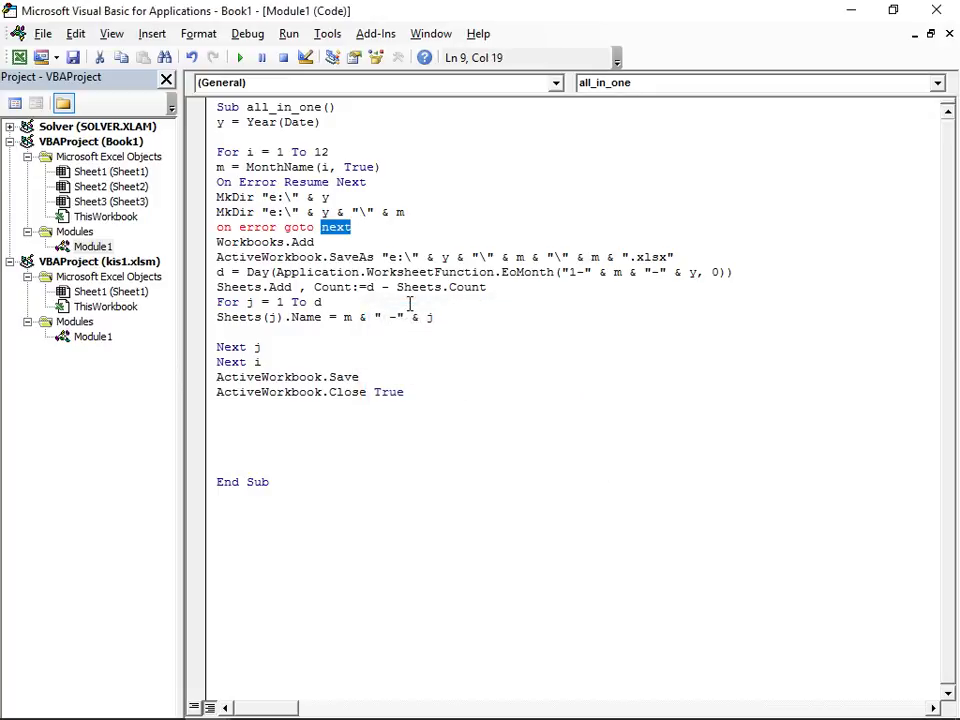
{"action": "key", "text": "Left"}
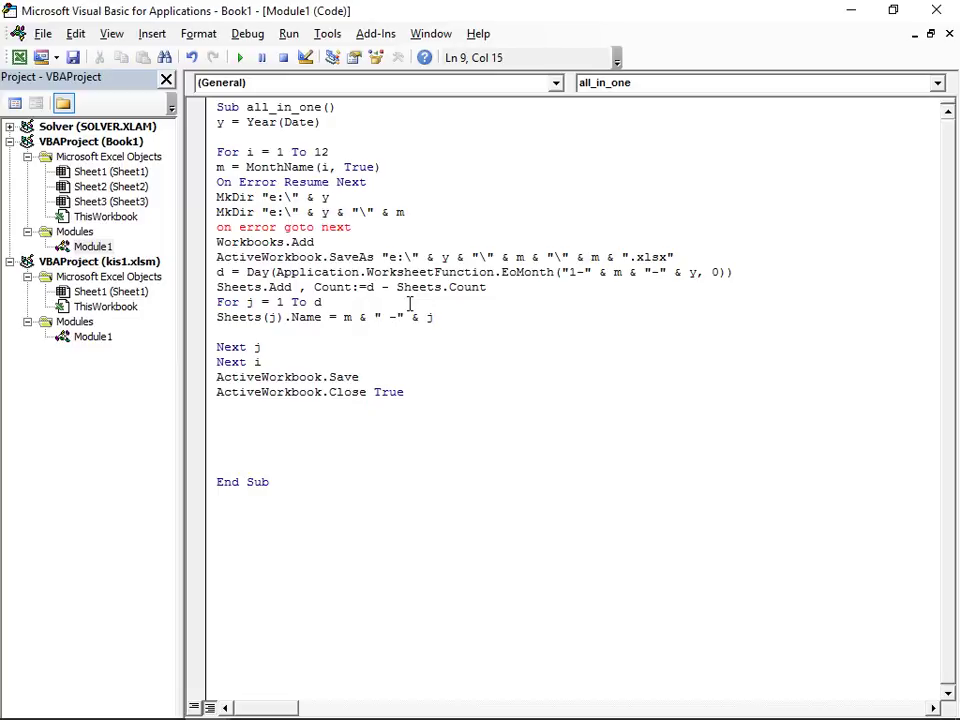
{"action": "key", "text": "Left"}
{"action": "key", "text": "Left"}
{"action": "left_click", "coordinate": [409, 303]}
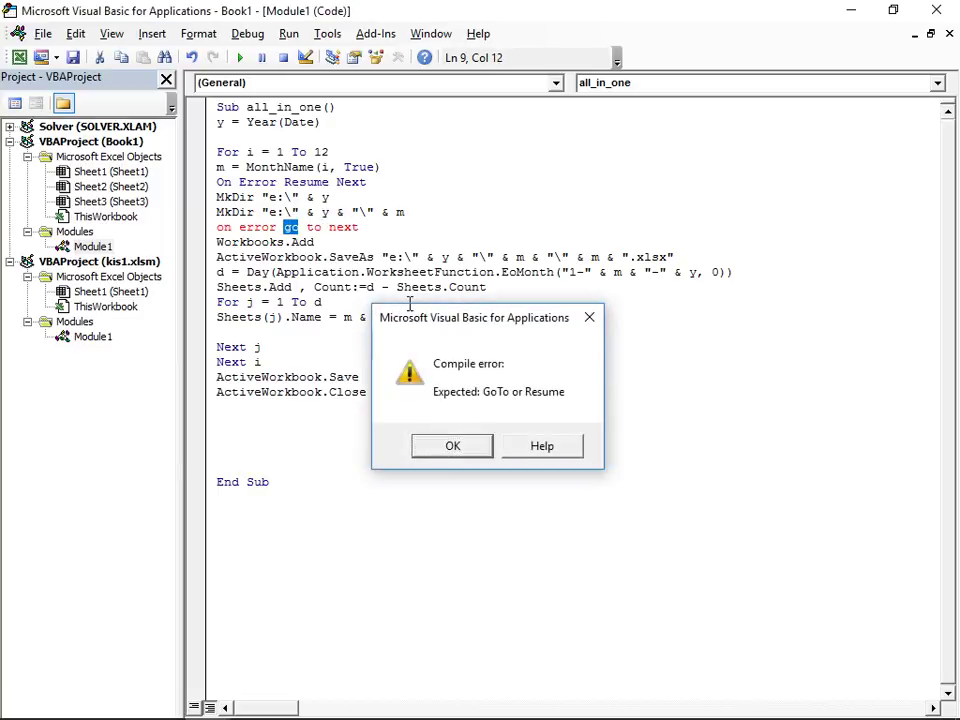
{"action": "key", "text": "Return"}
{"action": "key", "text": "ctrl+Right"}
{"action": "key", "text": "ctrl+Right"}
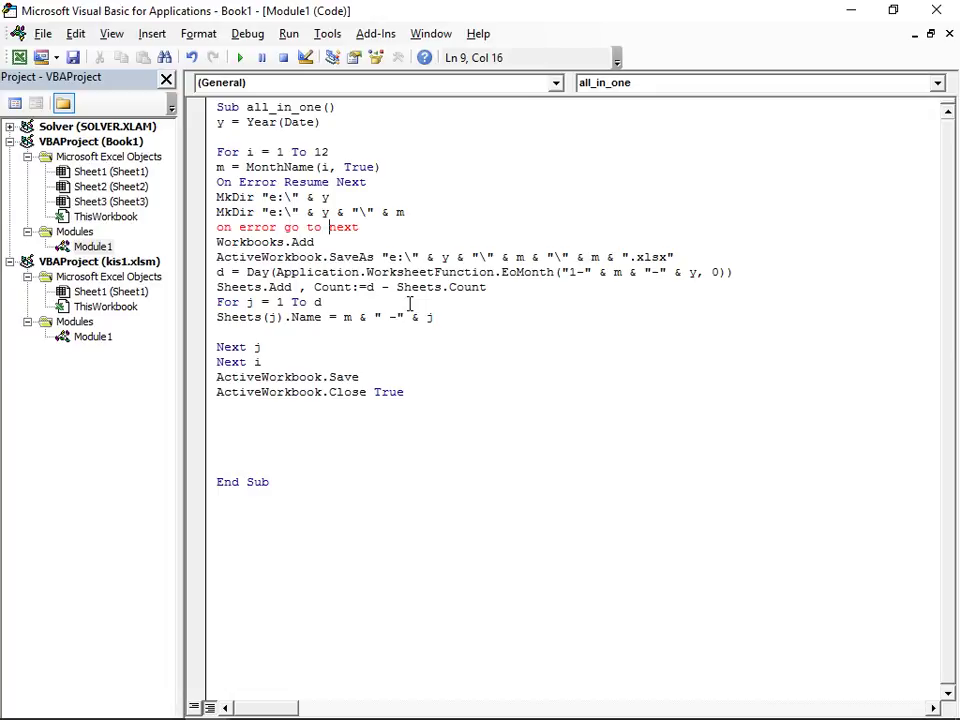
{"action": "key", "text": "Right"}
{"action": "key", "text": "Right"}
{"action": "key", "text": "Right"}
{"action": "key", "text": "Right"}
{"action": "key", "text": "BackSpace"}
{"action": "key", "text": "BackSpace"}
{"action": "key", "text": "BackSpace"}
{"action": "key", "text": "BackSpace"}
{"action": "key", "text": "BackSpace"}
{"action": "key", "text": "BackSpace"}
{"action": "key", "text": "BackSpace"}
{"action": "type", "text": "O"}
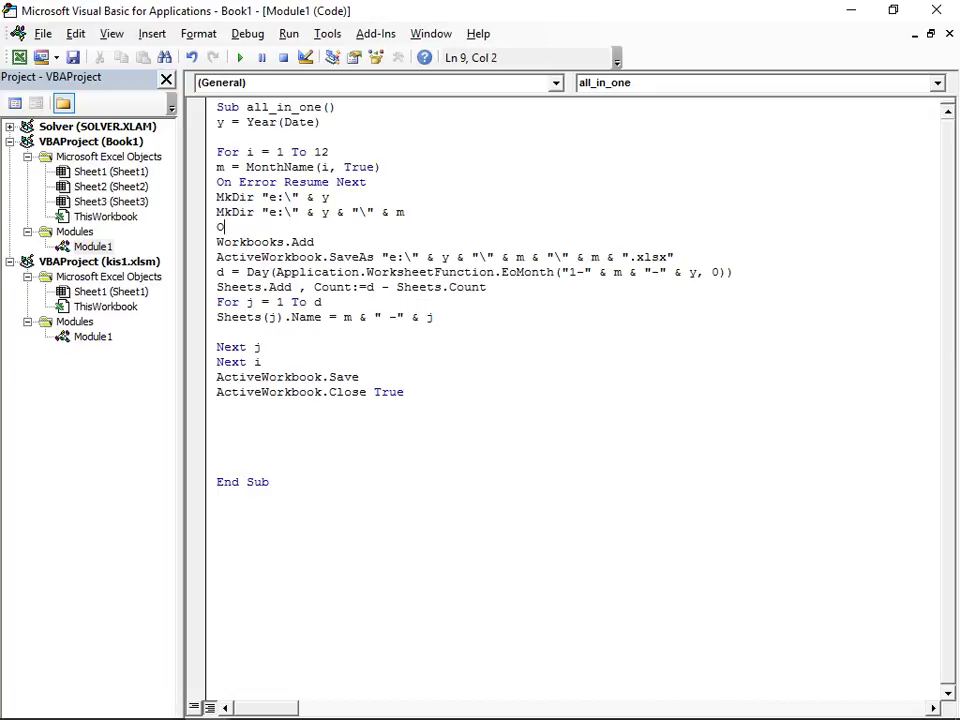
{"action": "type", "text": "n error r"}
{"action": "type", "text": "esume nex"}
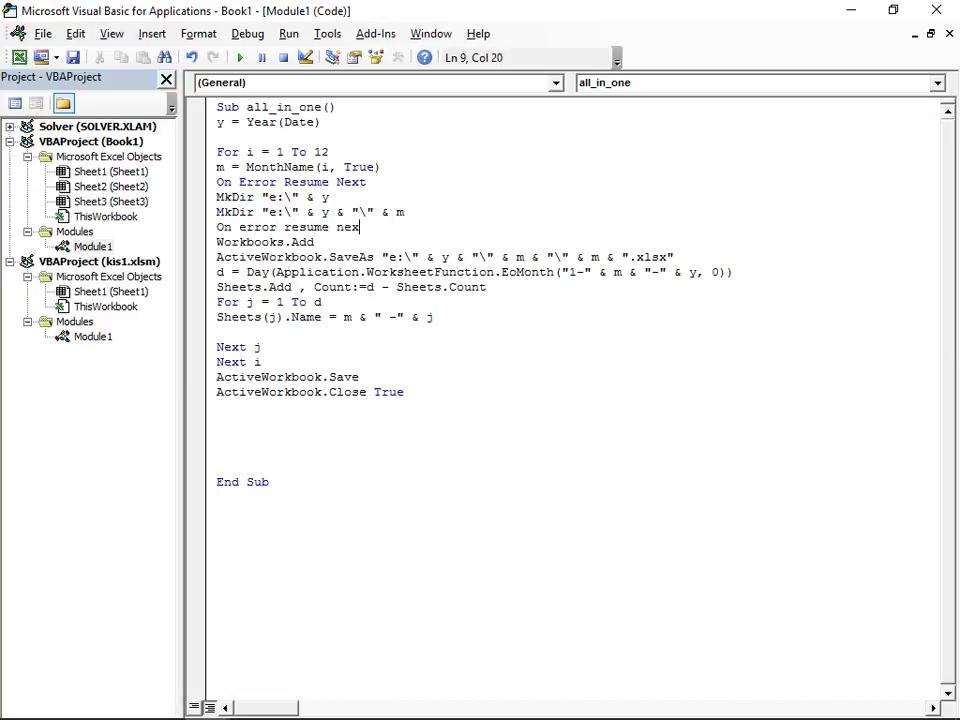
{"action": "type", "text": "t"}
{"action": "key", "text": "Down"}
Step: Snap the editor beside Excel's Book1 and change the second error line to On Error GoTo 0
{"action": "key", "text": "super+Right"}
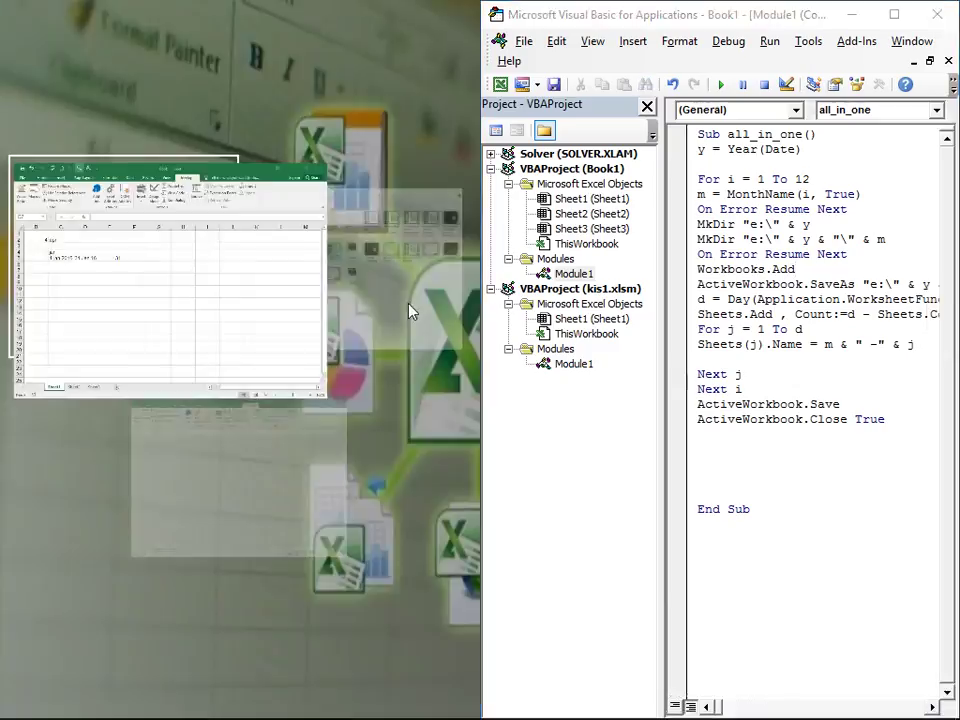
{"action": "key", "text": "Return"}
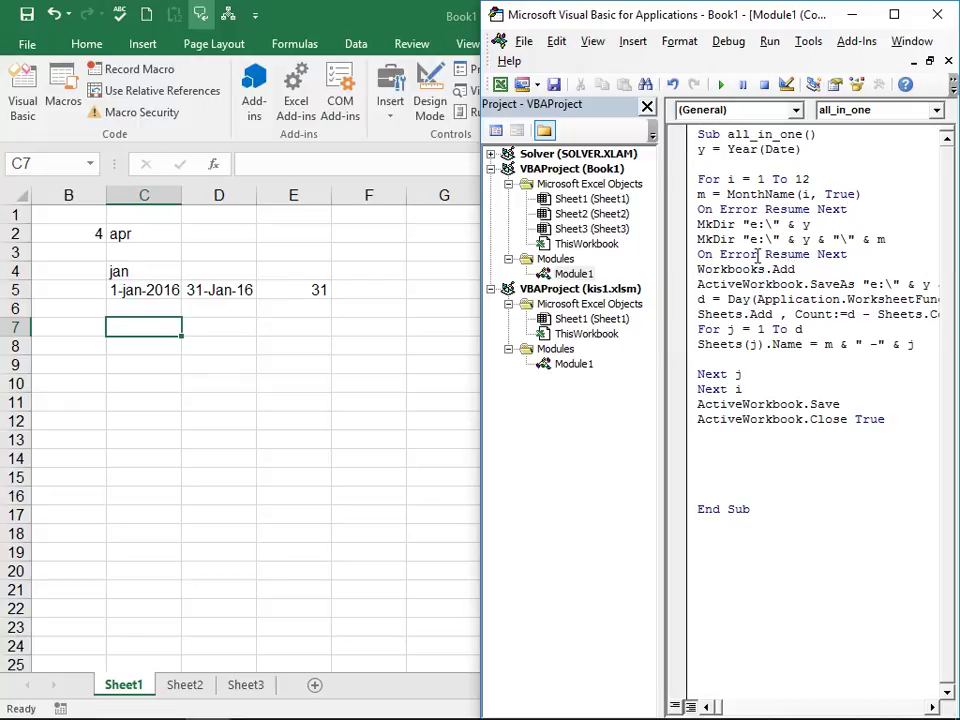
{"action": "left_click_drag", "start_coordinate": [848, 254], "coordinate": [676, 258]}
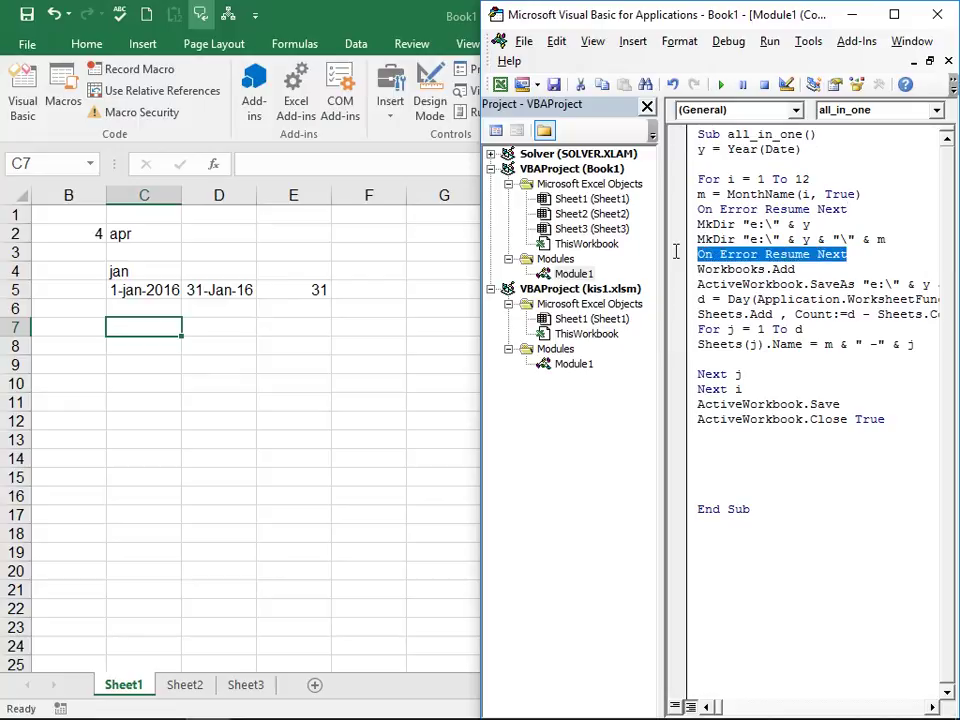
{"action": "type", "text": "on e"}
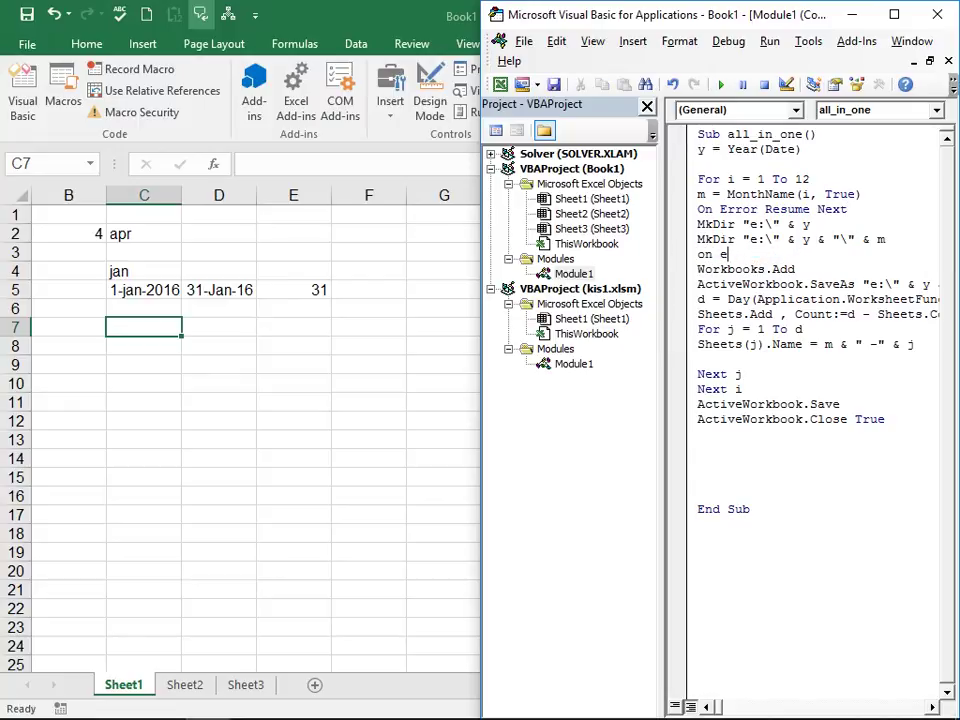
{"action": "type", "text": "ror"}
{"action": "key", "text": "BackSpace"}
{"action": "key", "text": "BackSpace"}
{"action": "type", "text": "ror goto "}
{"action": "type", "text": "0"}
{"action": "key", "text": "Down"}
Step: Highlight the two MkDir lines and the year variable they use
{"action": "left_click_drag", "start_coordinate": [699, 224], "coordinate": [711, 254]}
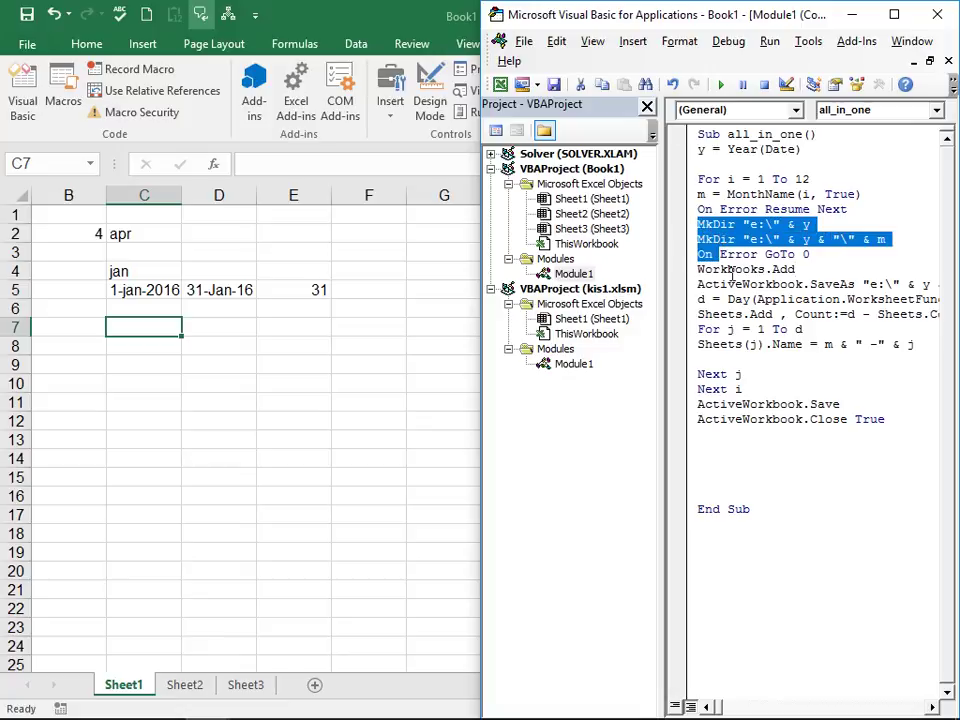
{"action": "left_click", "coordinate": [735, 283]}
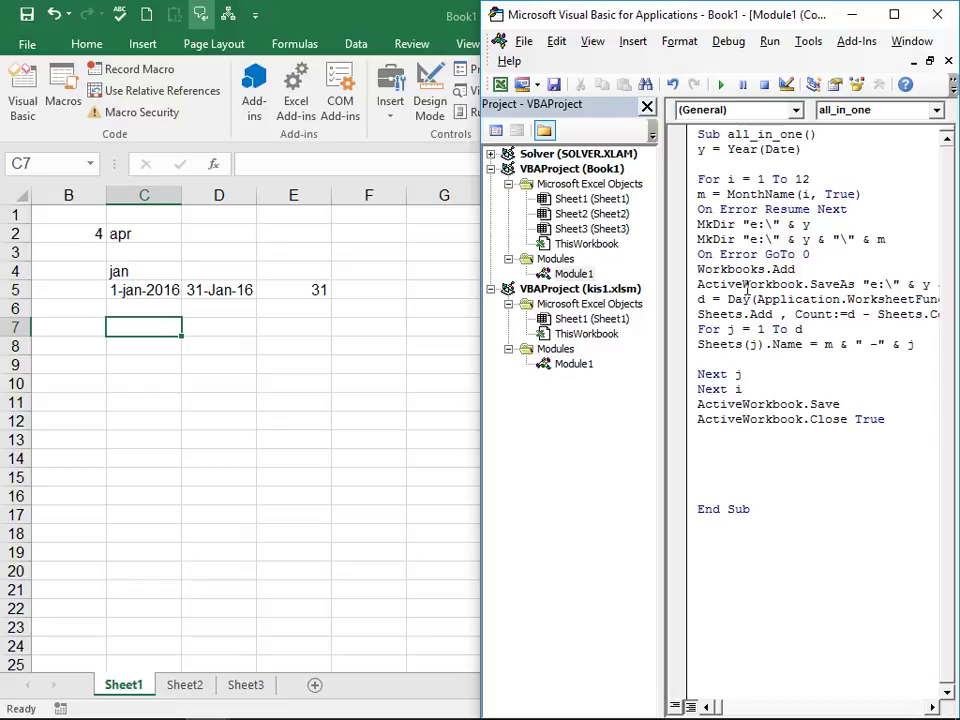
{"action": "left_click_drag", "start_coordinate": [822, 224], "coordinate": [811, 226]}
Step: Step with F8 through Year(Date), the month loop, both MkDir calls, Workbooks.Add and SaveAs
{"action": "left_click", "coordinate": [872, 270]}
{"action": "key", "text": "F8"}
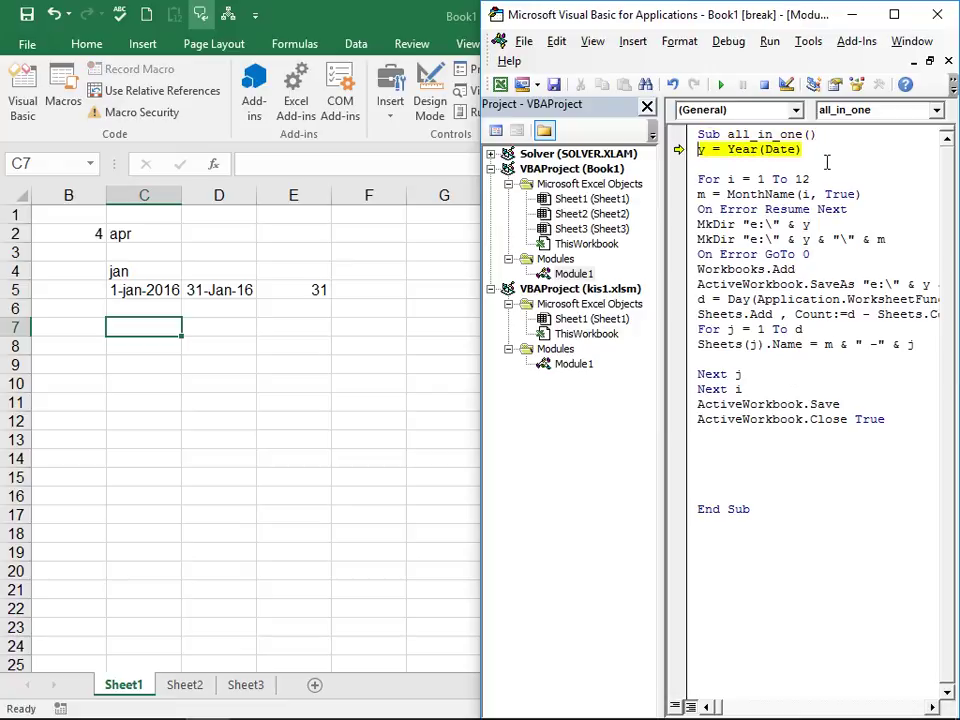
{"action": "key", "text": "F8"}
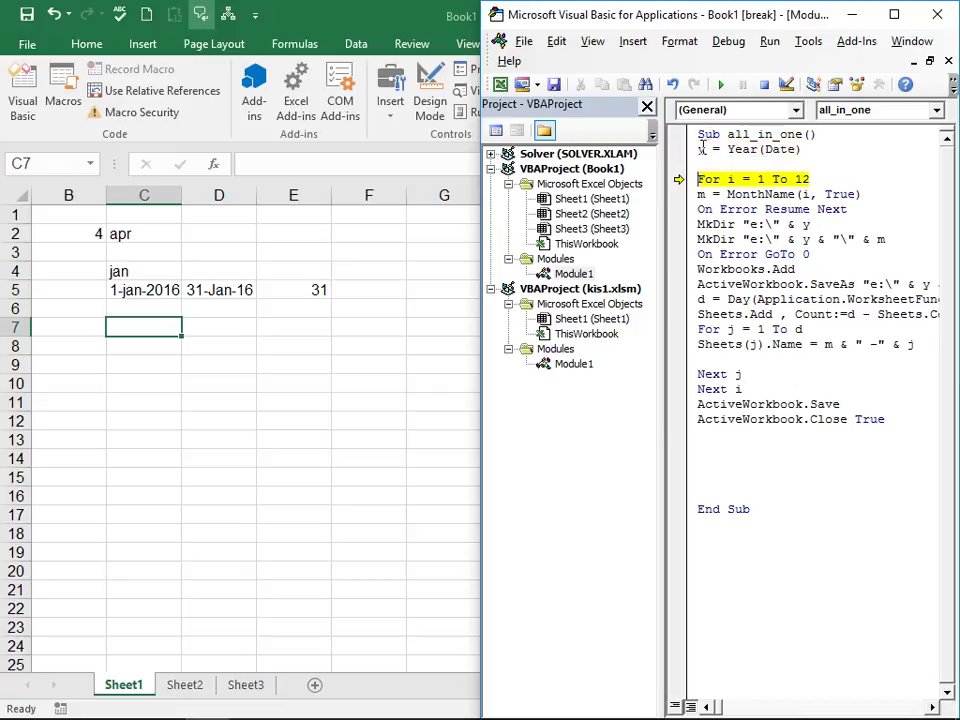
{"action": "key", "text": "F8"}
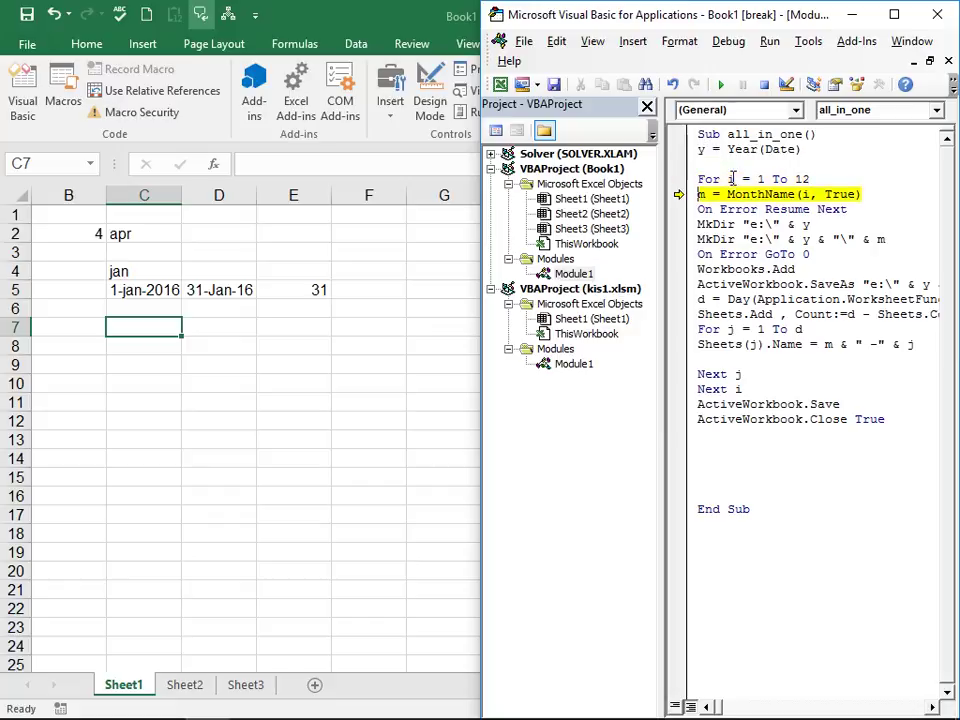
{"action": "key", "text": "F8"}
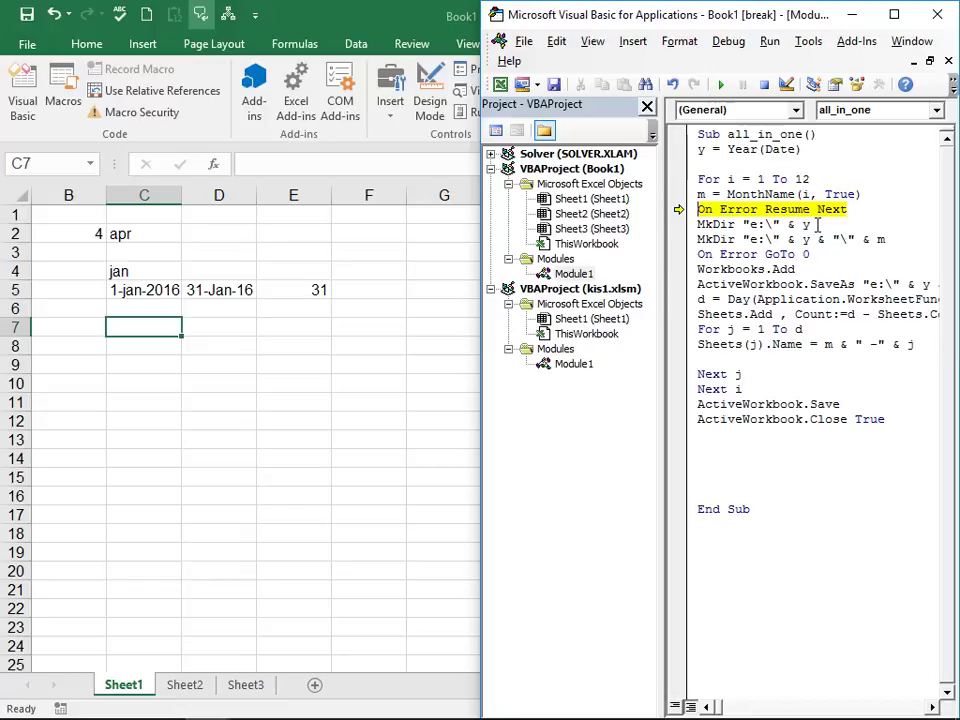
{"action": "key", "text": "F8"}
{"action": "key", "text": "F8"}
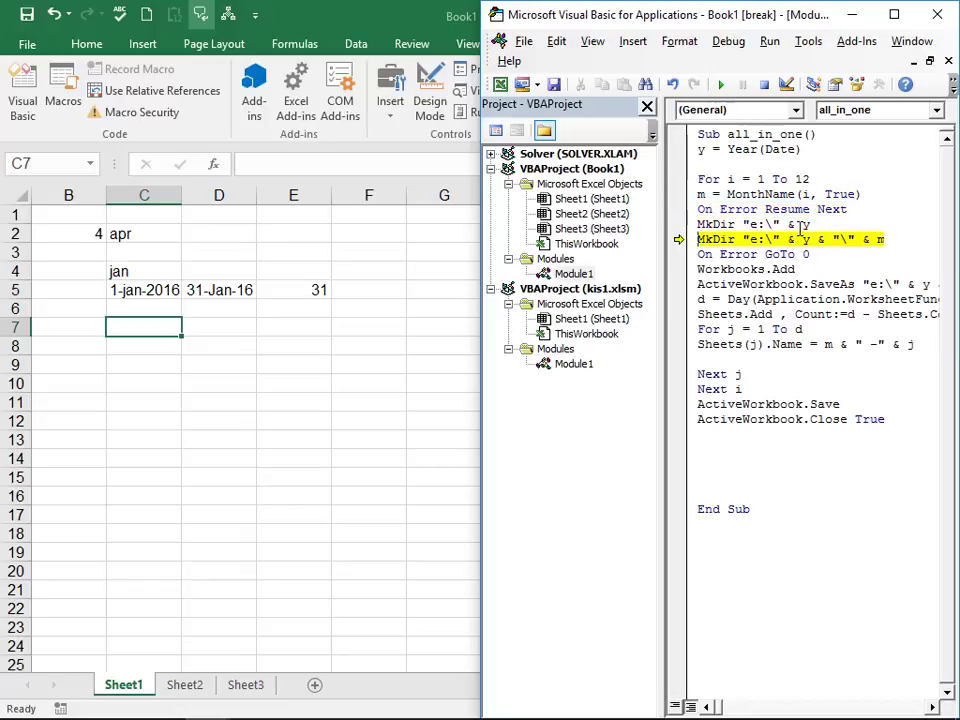
{"action": "key", "text": "F8"}
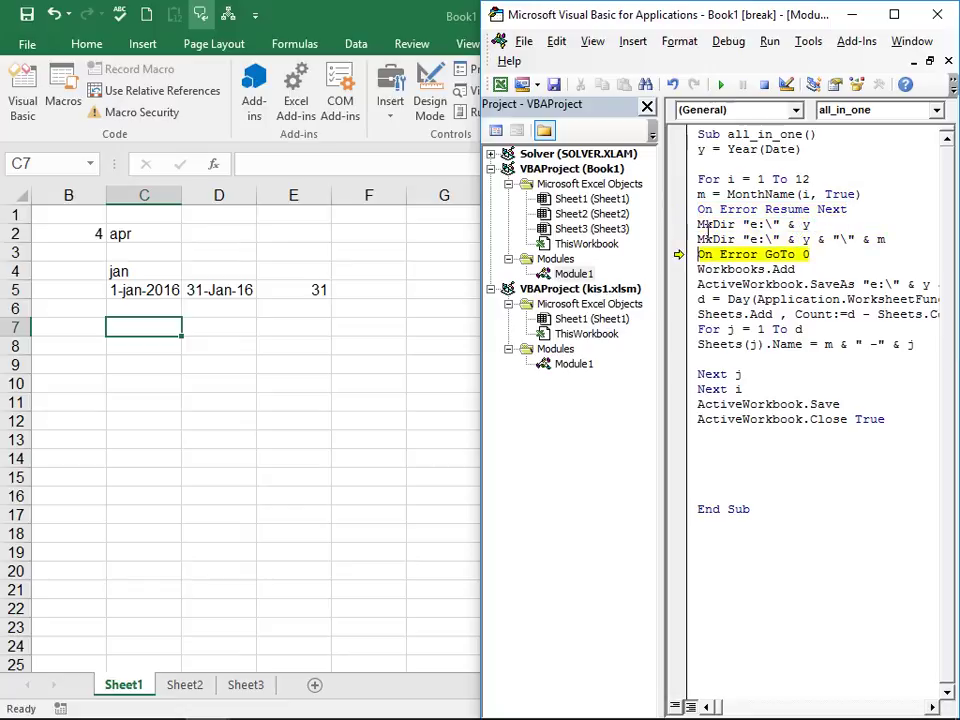
{"action": "key", "text": "F8"}
{"action": "key", "text": "F8"}
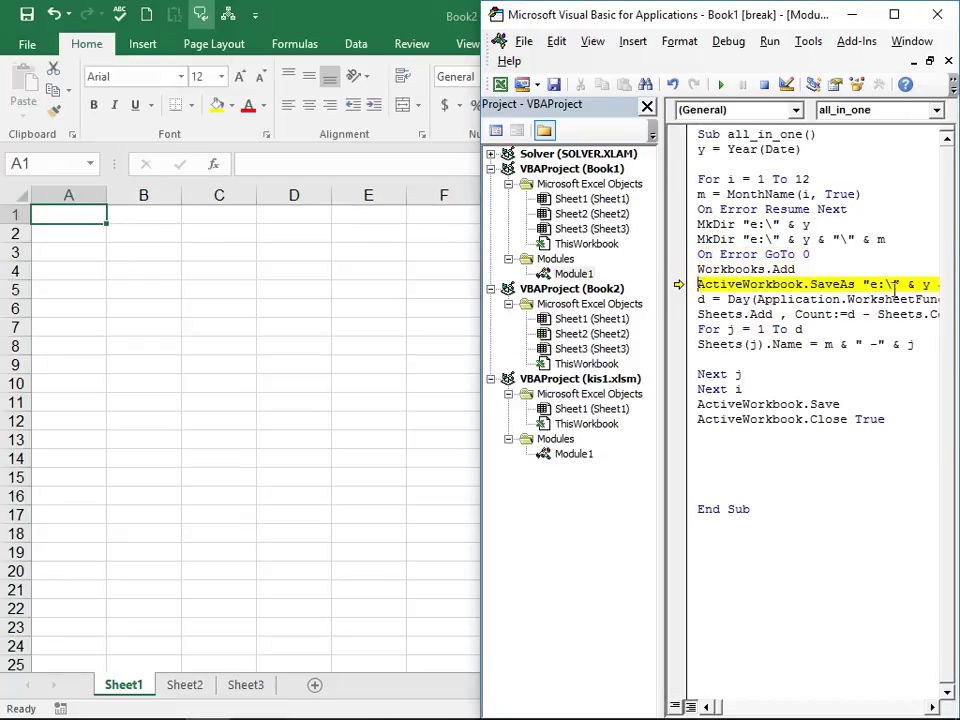
{"action": "key", "text": "F8"}
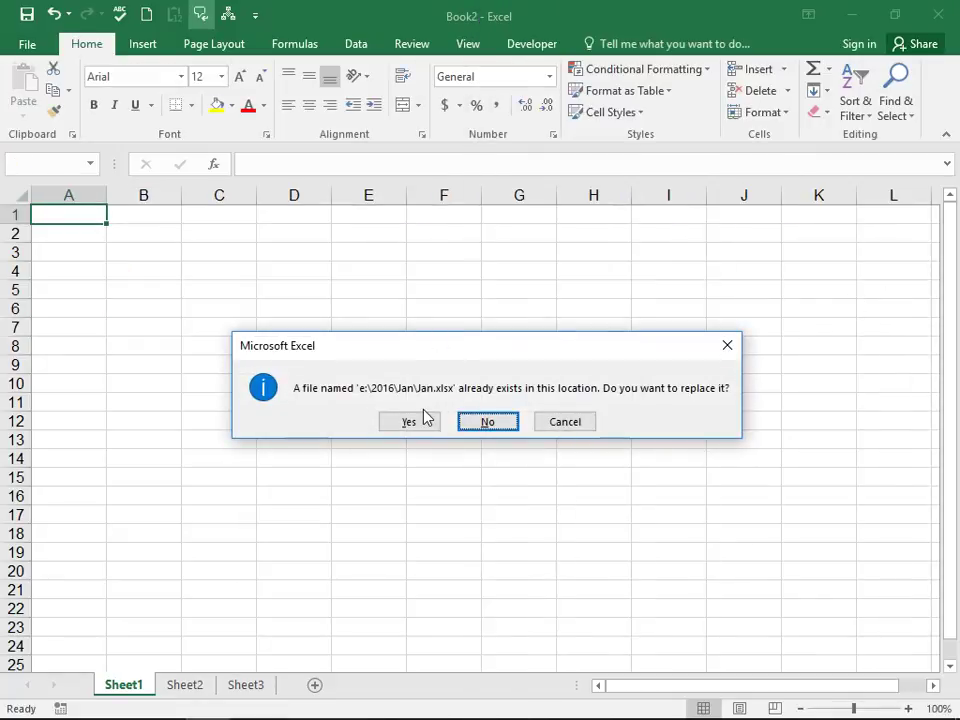
Step: Confirm replacing Jan.xlsx, add January's 31 sheets and name the first Jan -1
{"action": "left_click", "coordinate": [427, 424]}
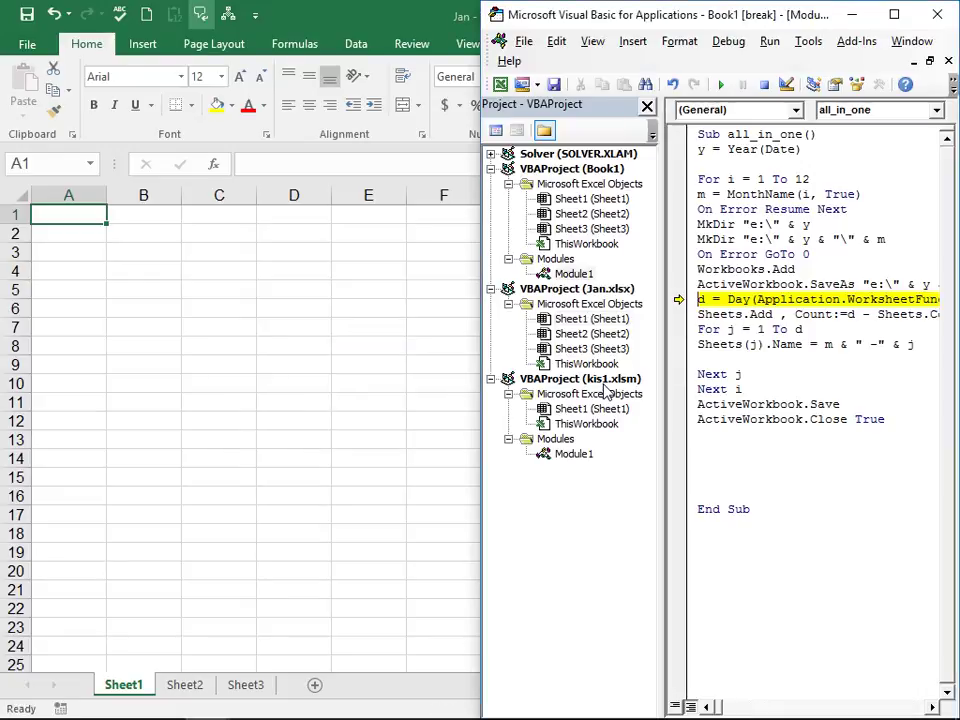
{"action": "key", "text": "F8"}
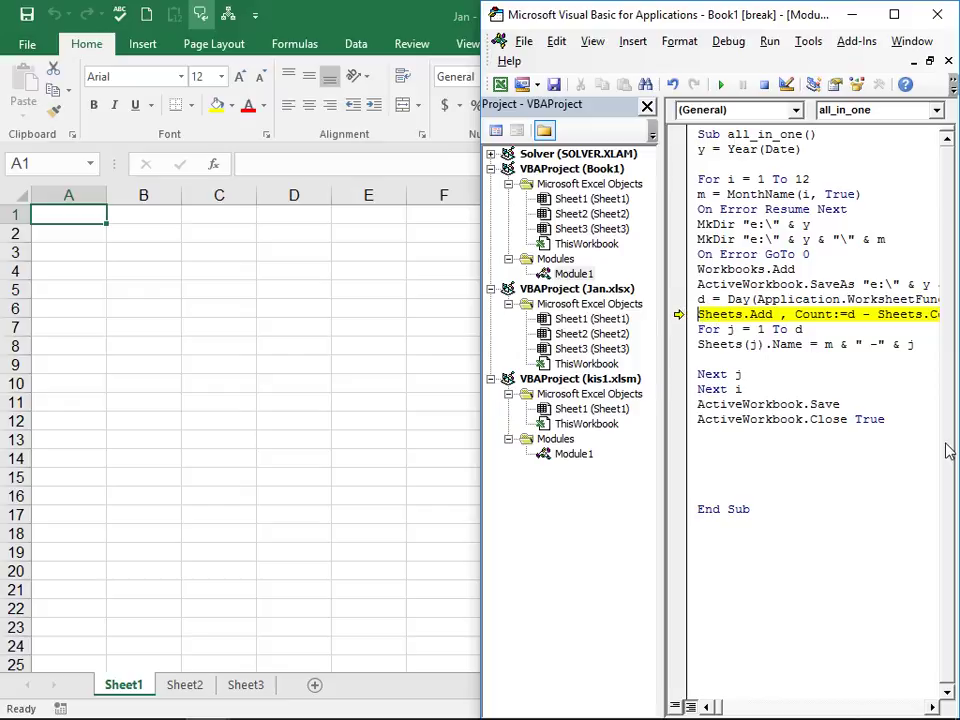
{"action": "key", "text": "F5"}
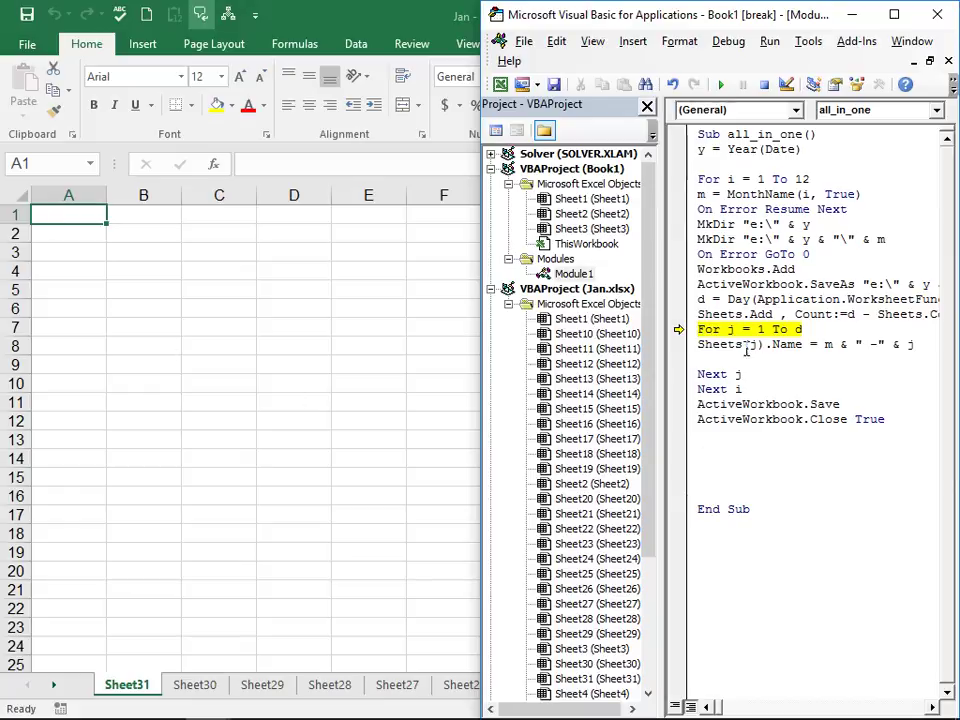
{"action": "mouse_move", "coordinate": [798, 329]}
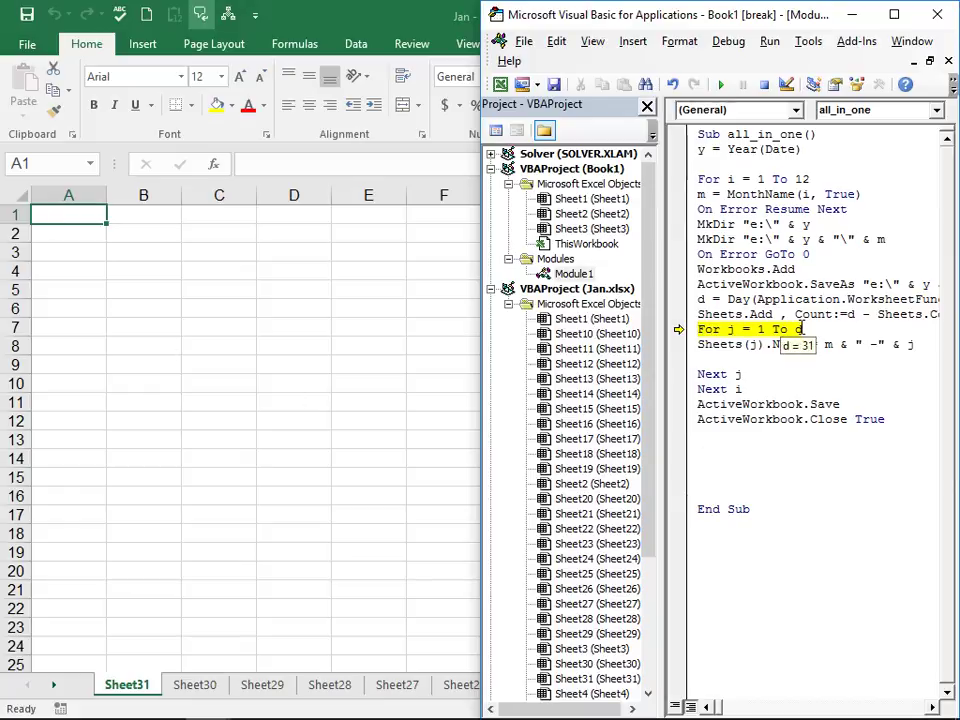
{"action": "key", "text": "F8"}
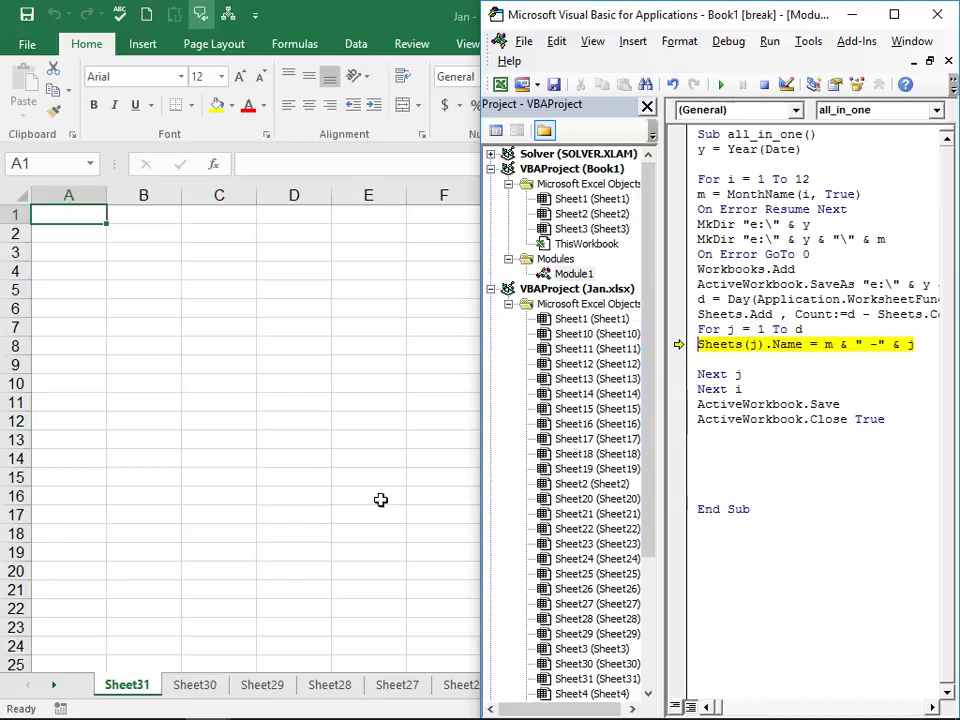
{"action": "key", "text": "F5"}
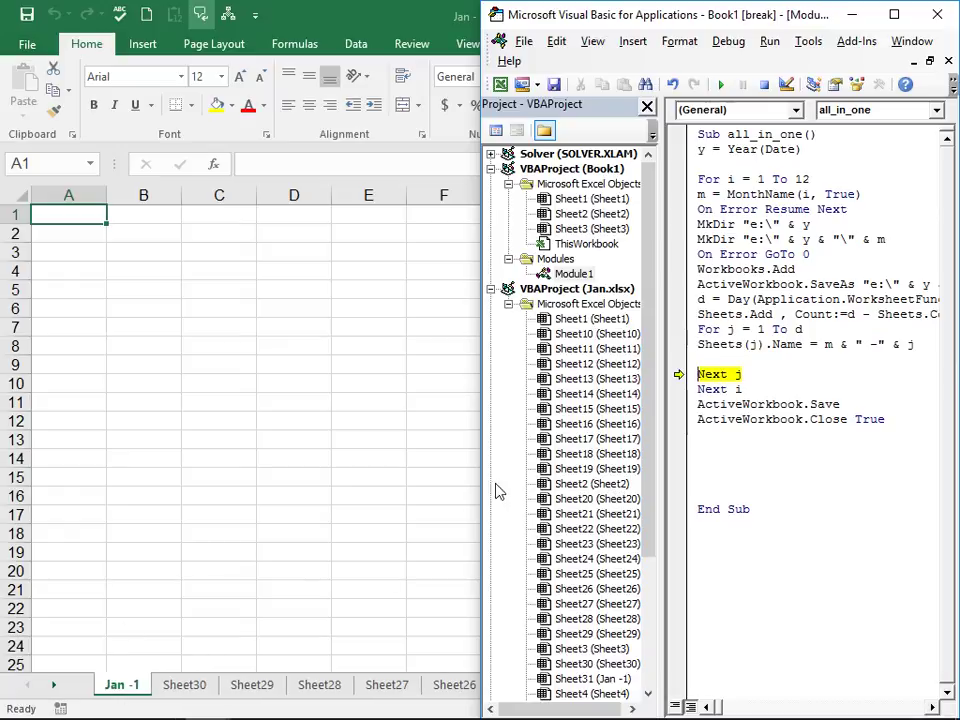
Step: Step through the loop renaming sheets Jan -2 through Jan -31
{"action": "key", "text": "F8"}
{"action": "key", "text": "F8"}
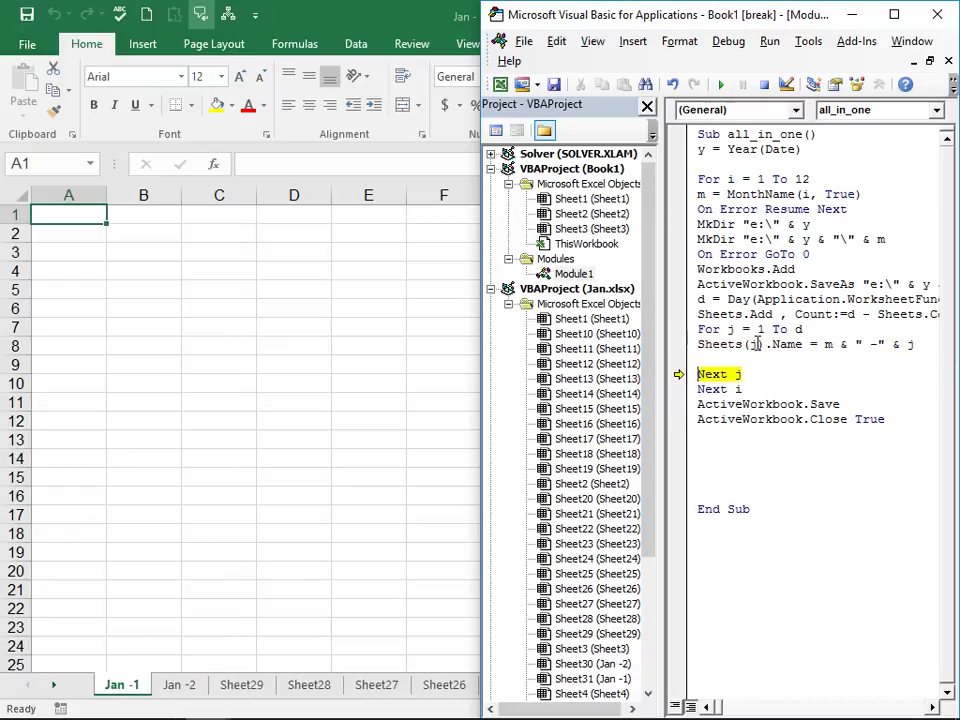
{"action": "key", "text": "F8"}
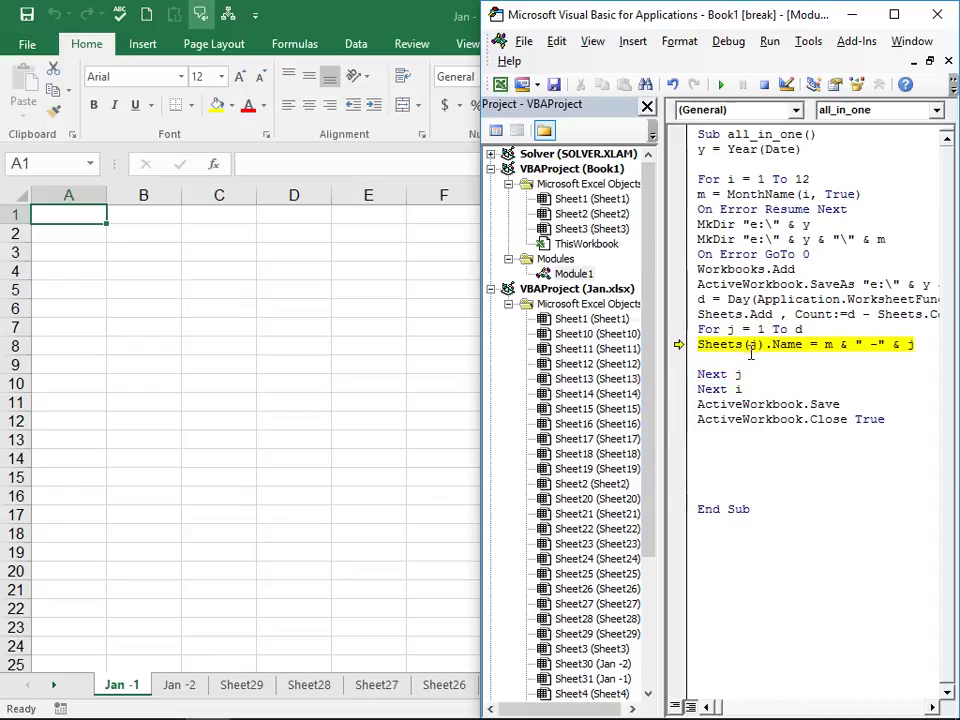
{"action": "key", "text": "F8"}
{"action": "key", "text": "F8"}
{"action": "key", "text": "F8"}
{"action": "key", "text": "F8"}
{"action": "key", "text": "F8"}
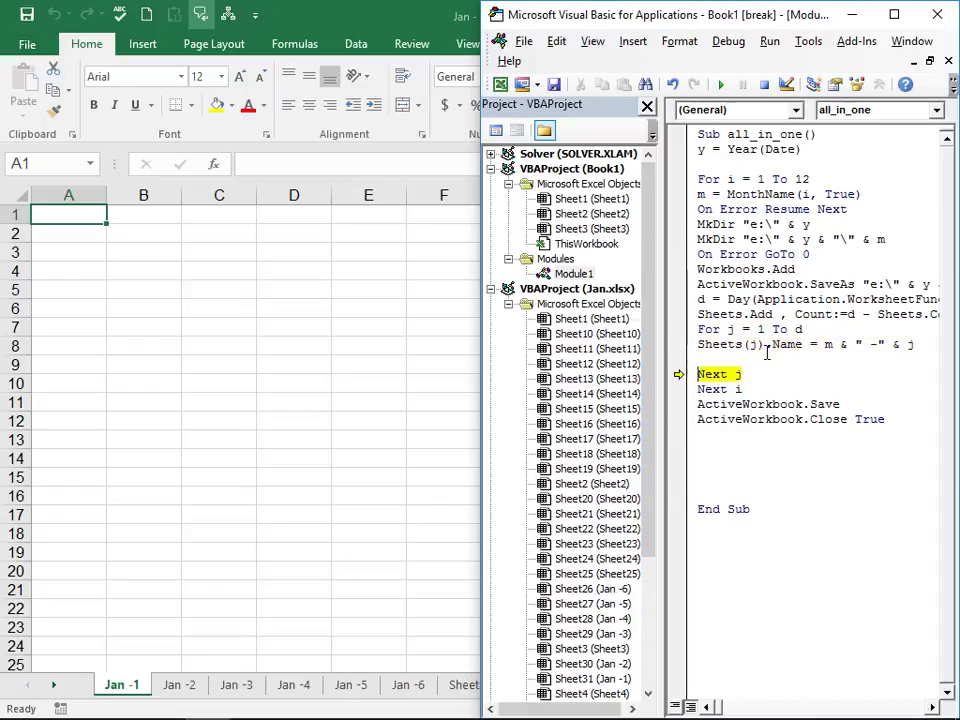
{"action": "key", "text": "F8"}
{"action": "key", "text": "F8"}
{"action": "key", "text": "F8"}
{"action": "key", "text": "F8"}
{"action": "key", "text": "F8"}
{"action": "key", "text": "F8"}
{"action": "key", "text": "F8"}
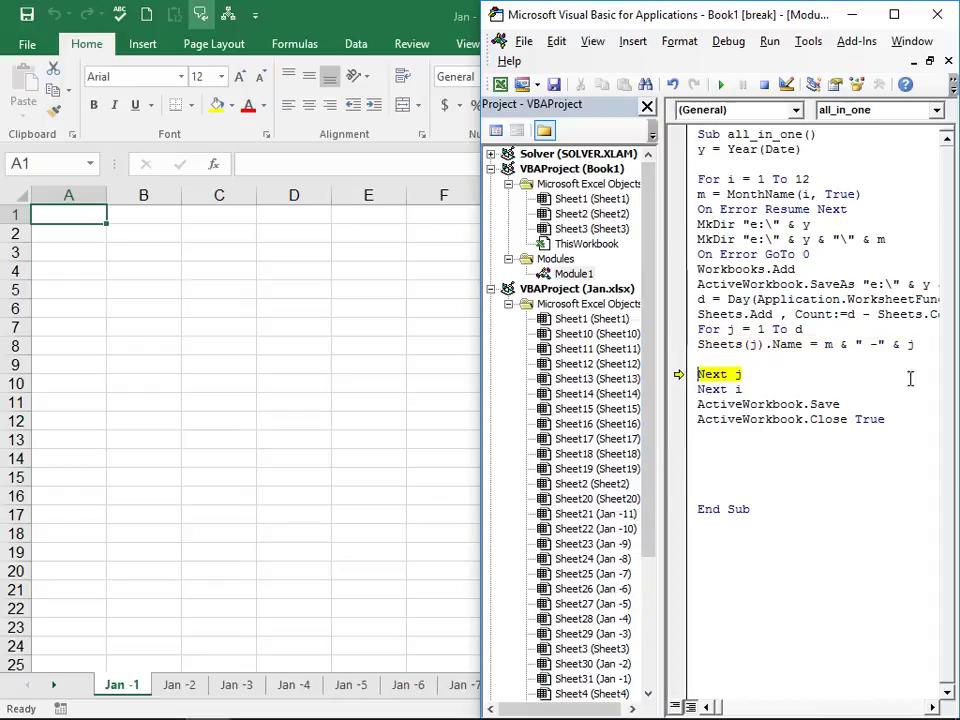
{"action": "key", "text": "F8"}
{"action": "key", "text": "F8"}
{"action": "key", "text": "F8"}
{"action": "key", "text": "F8"}
{"action": "key", "text": "F8"}
{"action": "key", "text": "F8"}
{"action": "key", "text": "F8"}
{"action": "key", "text": "F8"}
{"action": "key", "text": "F8"}
{"action": "key", "text": "F8"}
{"action": "key", "text": "F8"}
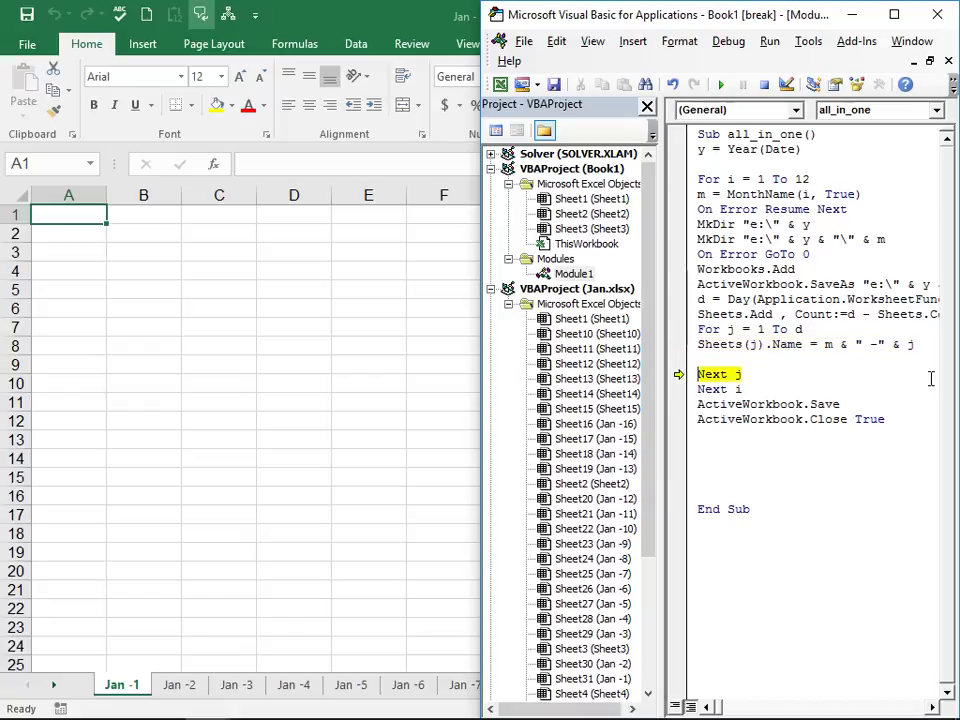
{"action": "key", "text": "F8"}
{"action": "key", "text": "F8"}
{"action": "key", "text": "F8"}
{"action": "key", "text": "F8"}
{"action": "key", "text": "F8"}
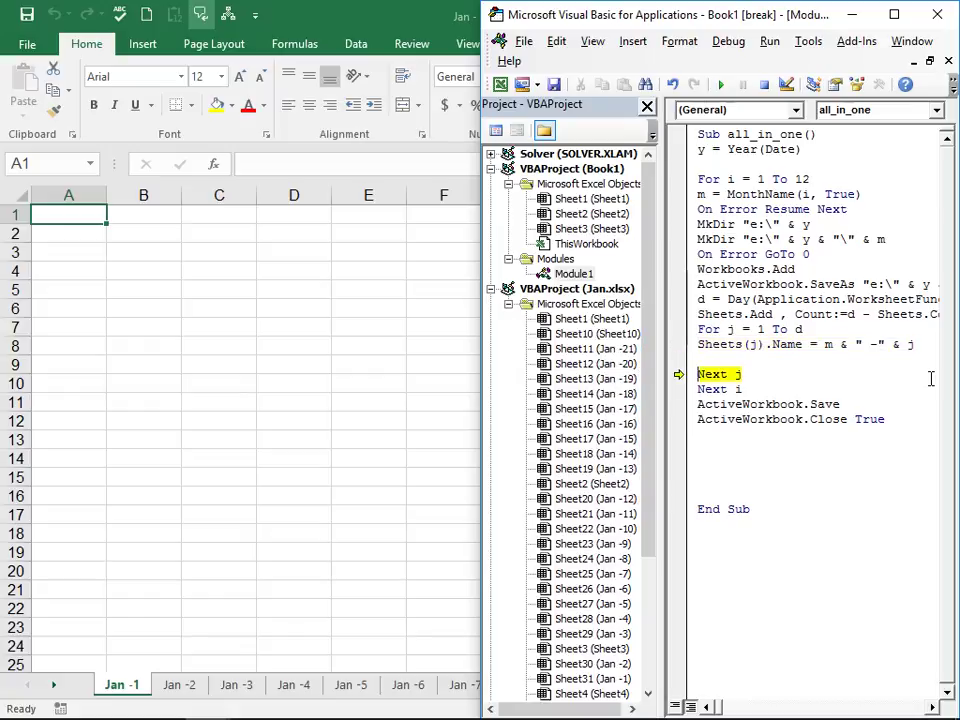
{"action": "key", "text": "F8"}
{"action": "key", "text": "F8"}
{"action": "key", "text": "F8"}
{"action": "key", "text": "F8"}
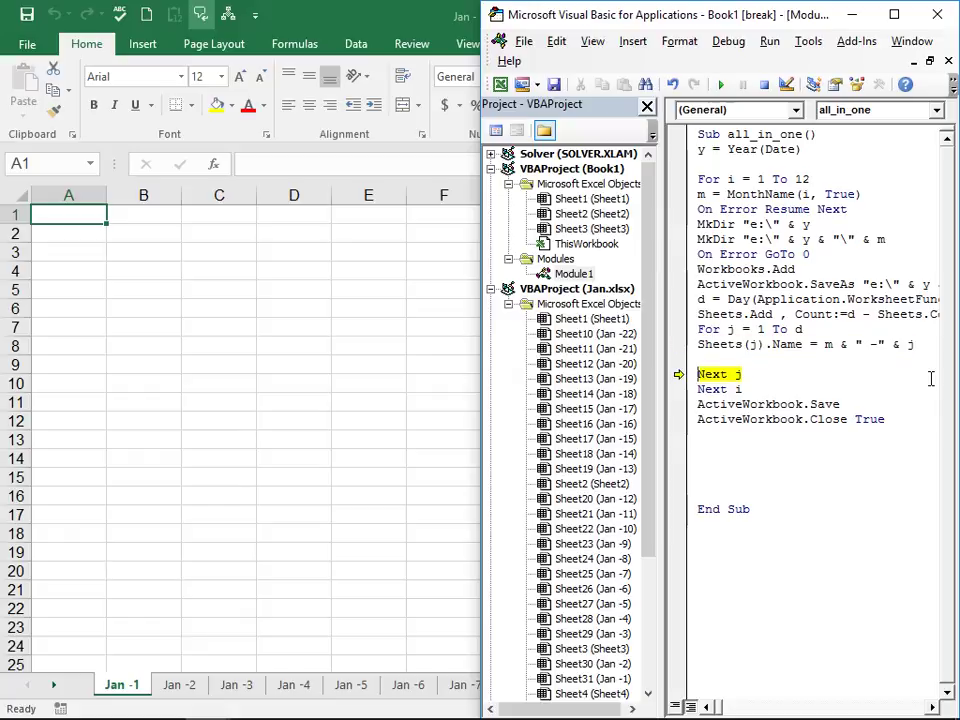
{"action": "key", "text": "F8"}
{"action": "key", "text": "F8"}
{"action": "key", "text": "F8"}
{"action": "key", "text": "F8"}
{"action": "key", "text": "F8"}
{"action": "key", "text": "F8"}
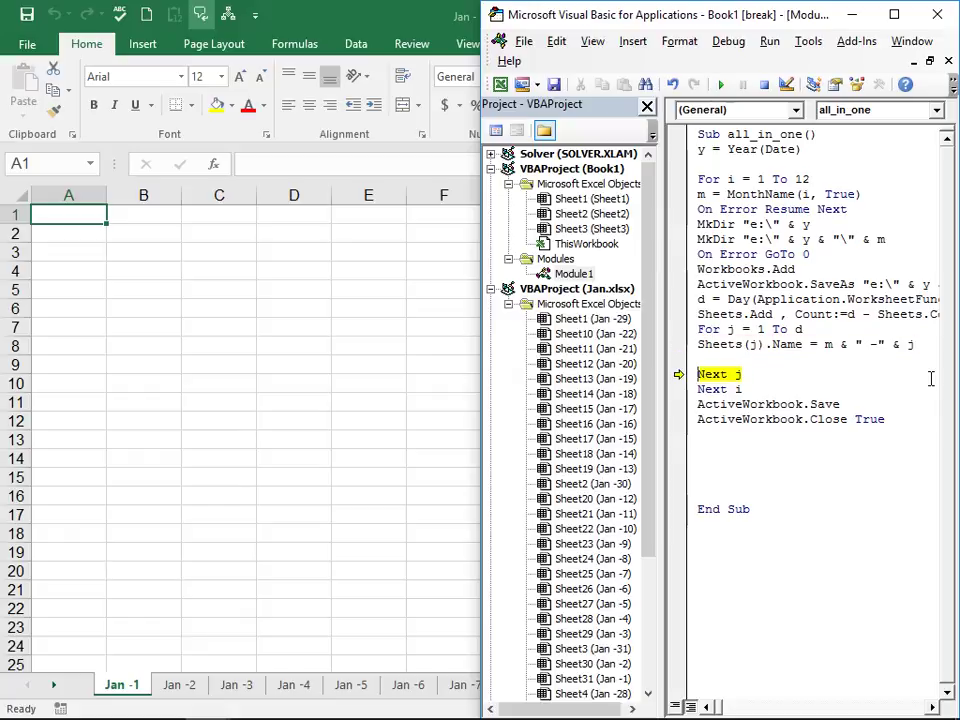
{"action": "key", "text": "F8"}
{"action": "key", "text": "F8"}
{"action": "key", "text": "F8"}
{"action": "key", "text": "F8"}
{"action": "key", "text": "F8"}
{"action": "key", "text": "F8"}
{"action": "key", "text": "F8"}
{"action": "key", "text": "F8"}
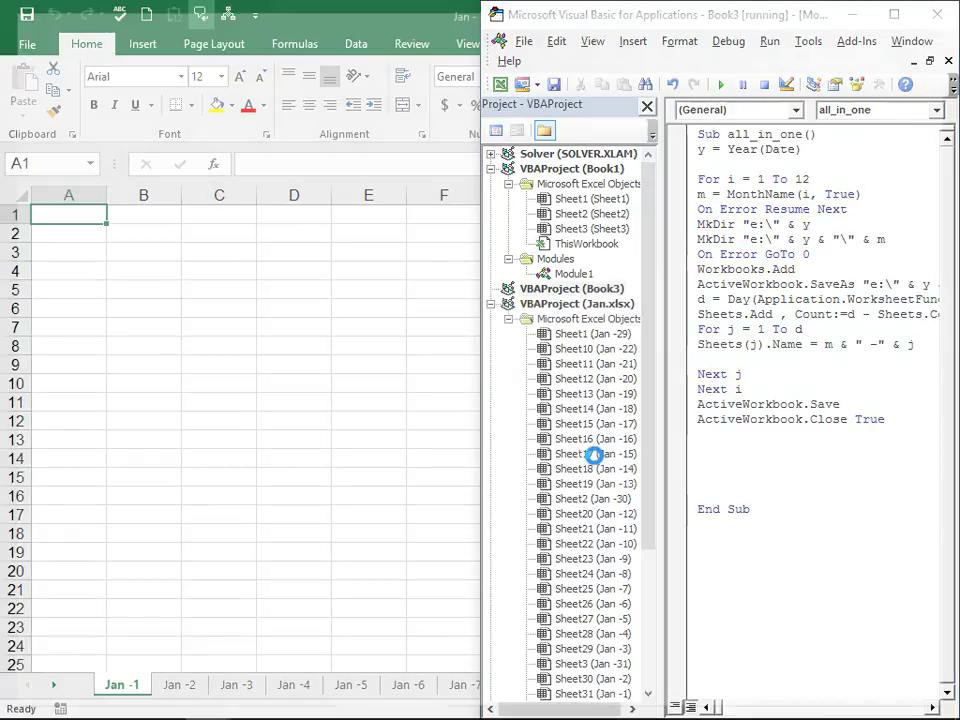
{"action": "key", "text": "F8"}
Step: Confirm replacing the month file, add February's sheets and rename them up to Feb -13
{"action": "left_click", "coordinate": [430, 424]}
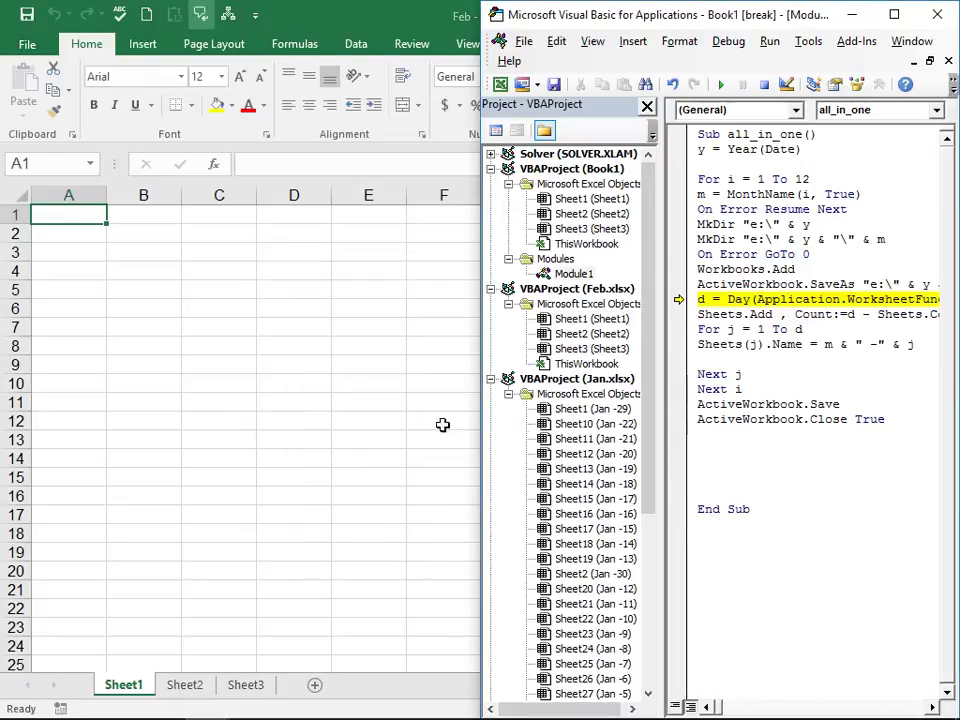
{"action": "key", "text": "F8"}
{"action": "key", "text": "F8"}
{"action": "key", "text": "F8"}
{"action": "key", "text": "F8"}
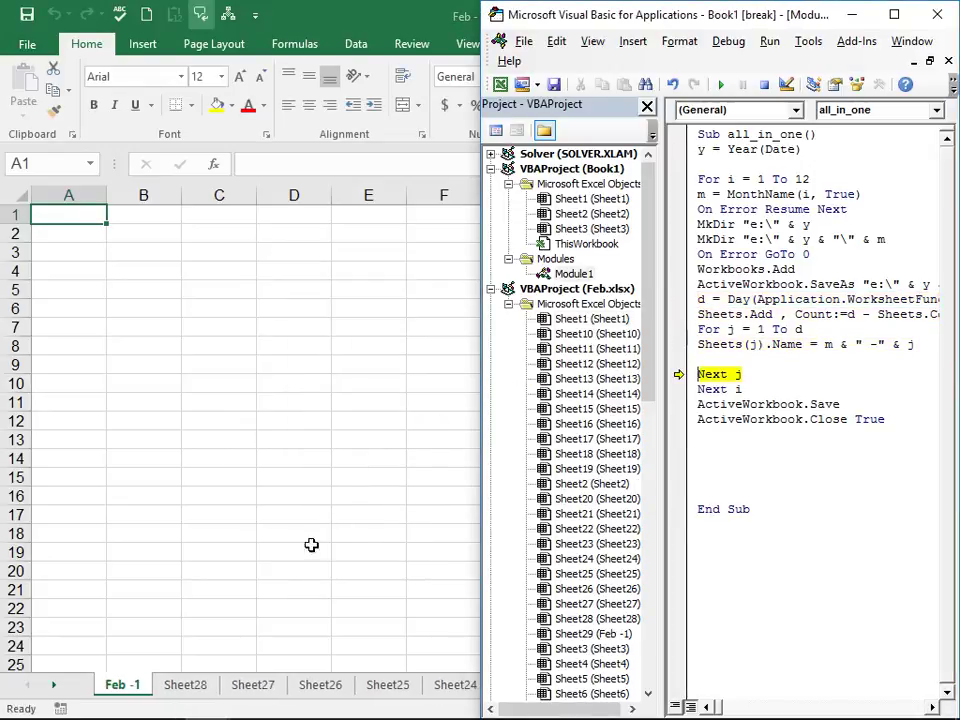
{"action": "key", "text": "F8"}
{"action": "key", "text": "F8"}
{"action": "key", "text": "F8"}
{"action": "key", "text": "F8"}
{"action": "key", "text": "F8"}
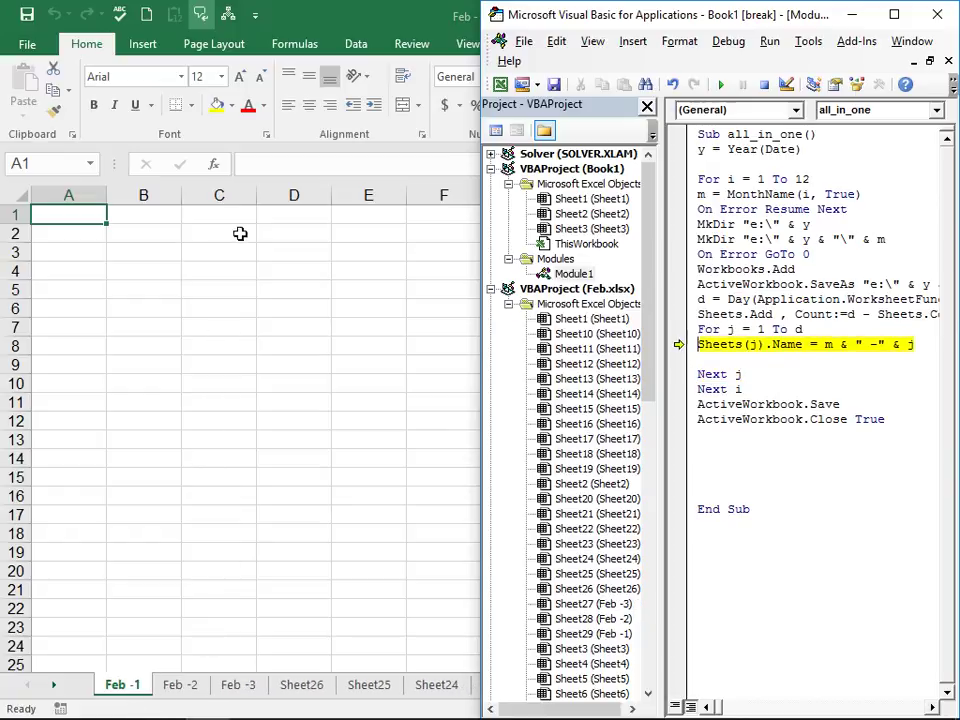
{"action": "key", "text": "F8"}
{"action": "key", "text": "F8"}
{"action": "key", "text": "F8"}
{"action": "key", "text": "F8"}
{"action": "key", "text": "F8"}
{"action": "key", "text": "F8"}
{"action": "key", "text": "F8"}
{"action": "key", "text": "F8"}
{"action": "key", "text": "F8"}
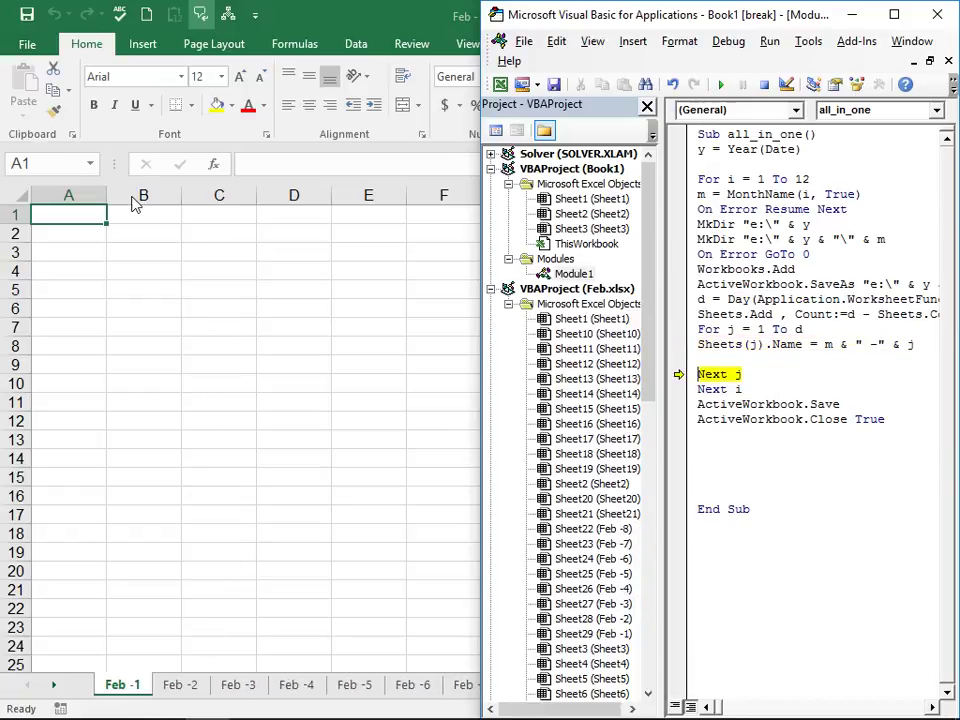
{"action": "key", "text": "F8"}
{"action": "key", "text": "F8"}
{"action": "key", "text": "F8"}
{"action": "key", "text": "F8"}
{"action": "key", "text": "F8"}
{"action": "key", "text": "F8"}
{"action": "key", "text": "F8"}
{"action": "key", "text": "F8"}
{"action": "key", "text": "F8"}
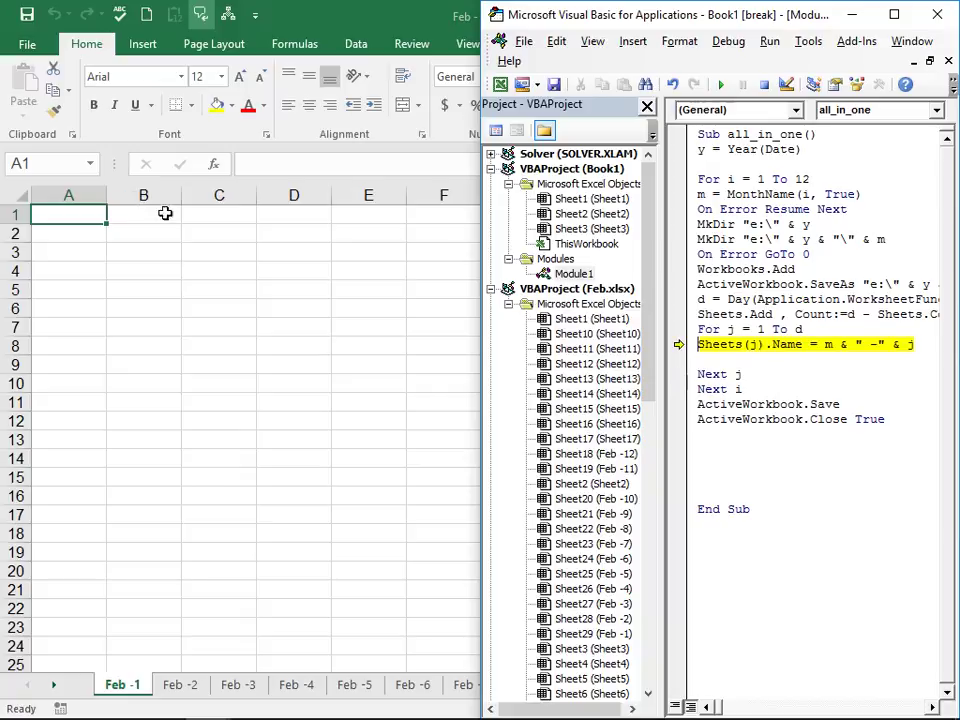
{"action": "key", "text": "F8"}
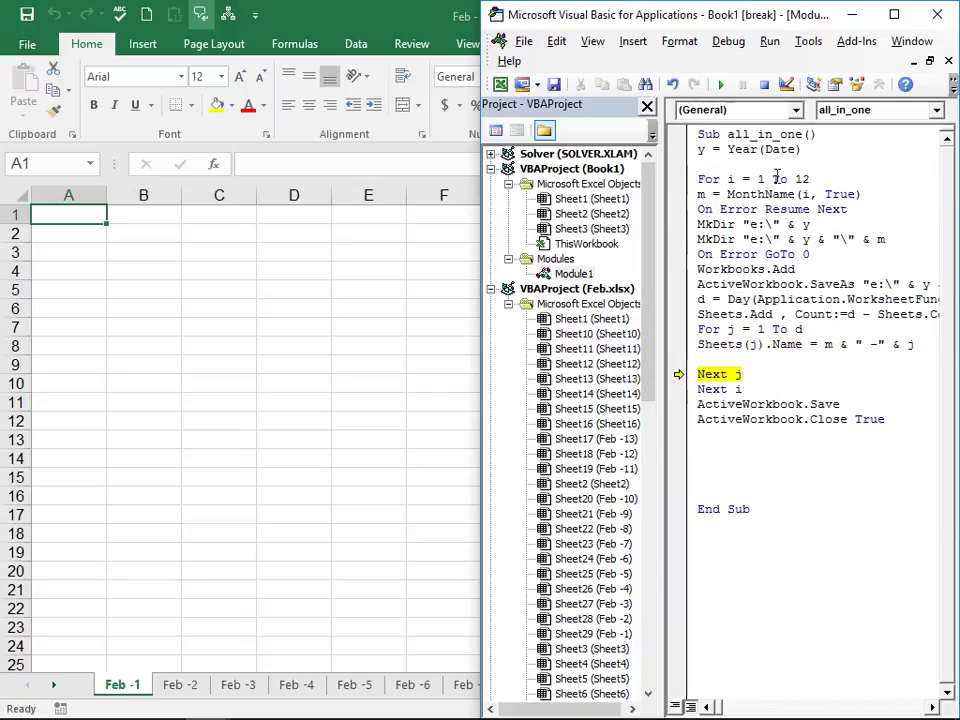
Step: Continue stepping the loop, renaming Feb sheets through Feb -27
{"action": "mouse_move", "coordinate": [807, 194]}
{"action": "key", "text": "F8"}
{"action": "key", "text": "F8"}
{"action": "key", "text": "F8"}
{"action": "key", "text": "F8"}
{"action": "key", "text": "F8"}
{"action": "key", "text": "F8"}
{"action": "key", "text": "F8"}
{"action": "key", "text": "F8"}
{"action": "key", "text": "F8"}
{"action": "key", "text": "F8"}
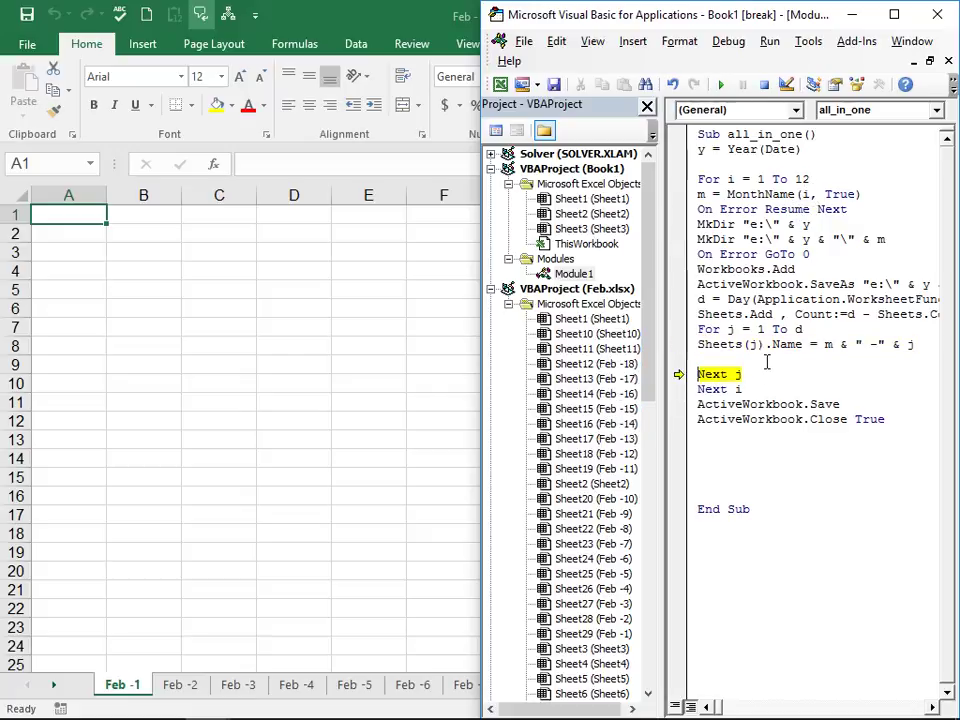
{"action": "key", "text": "F8"}
{"action": "key", "text": "F8"}
{"action": "key", "text": "F8"}
{"action": "key", "text": "F8"}
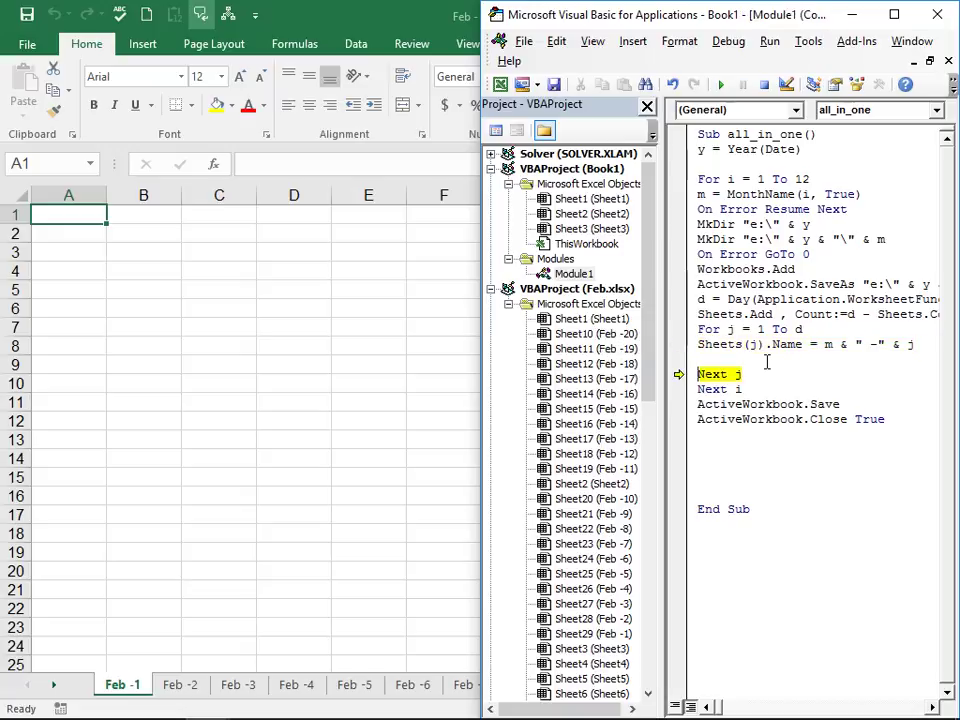
{"action": "key", "text": "F8"}
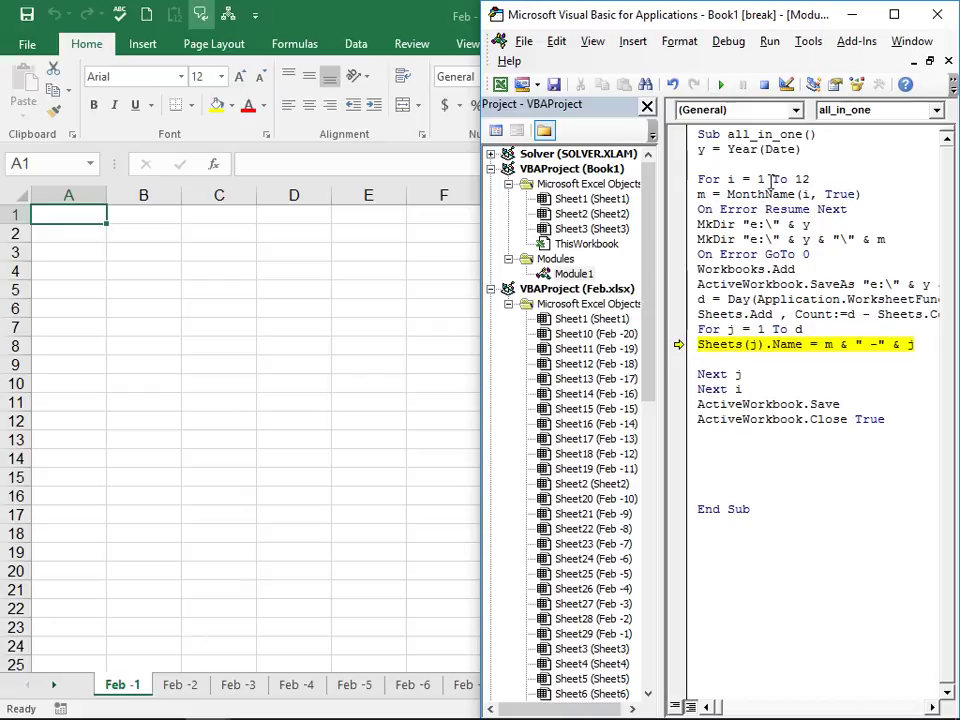
{"action": "key", "text": "F8"}
{"action": "key", "text": "F8"}
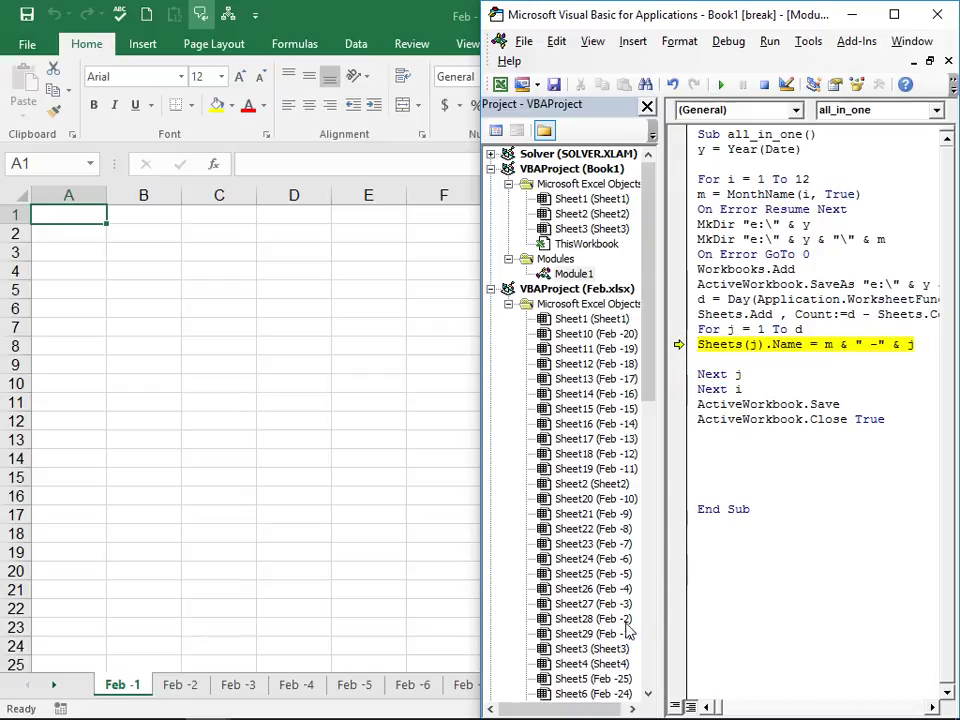
{"action": "key", "text": "F8"}
{"action": "key", "text": "F8"}
{"action": "key", "text": "F8"}
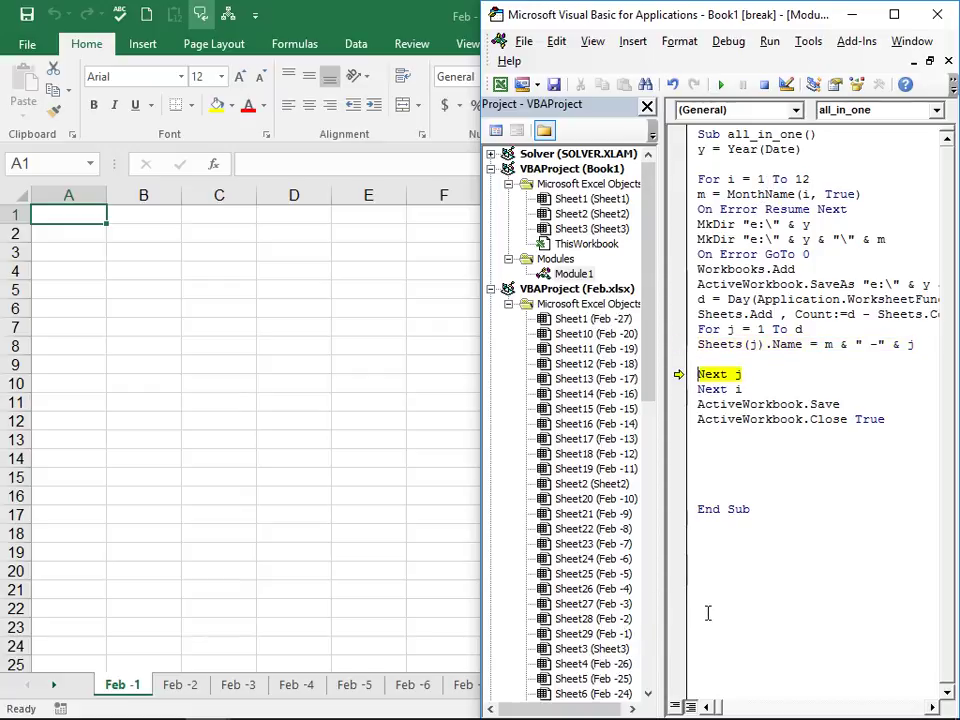
{"action": "key", "text": "F8"}
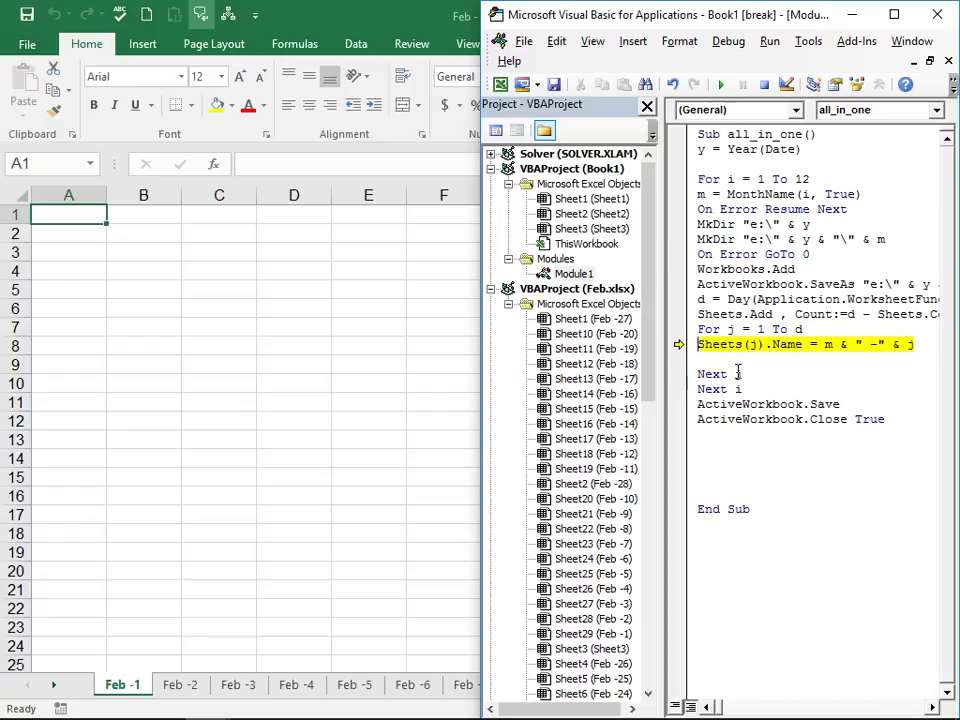
Step: Step into the March iteration and let the new workbook replace the existing Mar.xlsx
{"action": "key", "text": "F8"}
{"action": "key", "text": "F8"}
{"action": "key", "text": "F8"}
{"action": "key", "text": "F8"}
{"action": "key", "text": "F8"}
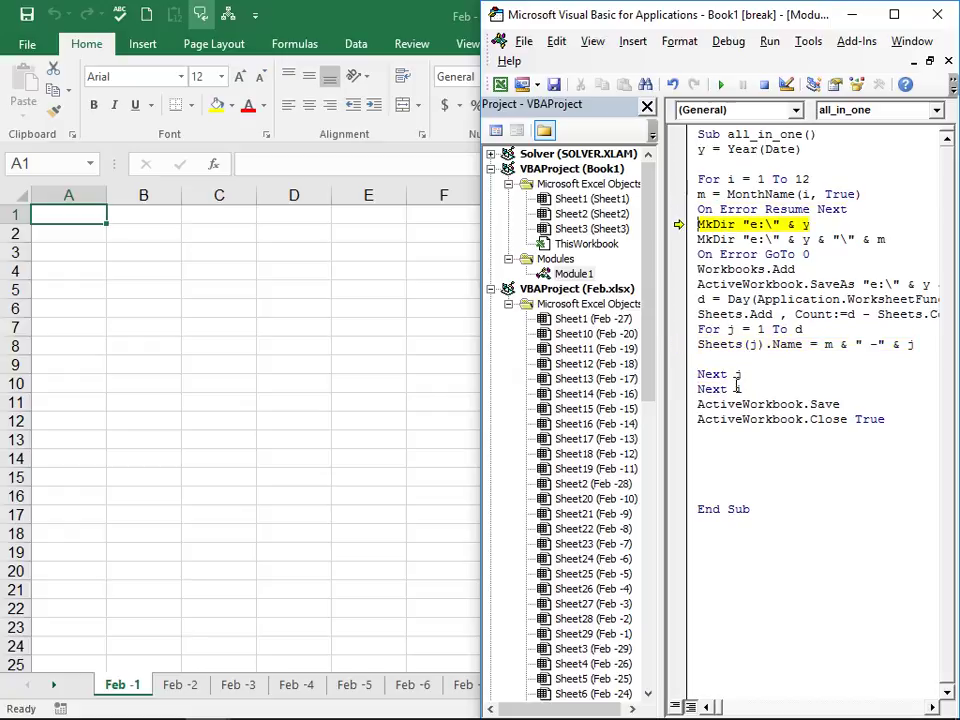
{"action": "key", "text": "F8"}
{"action": "key", "text": "F8"}
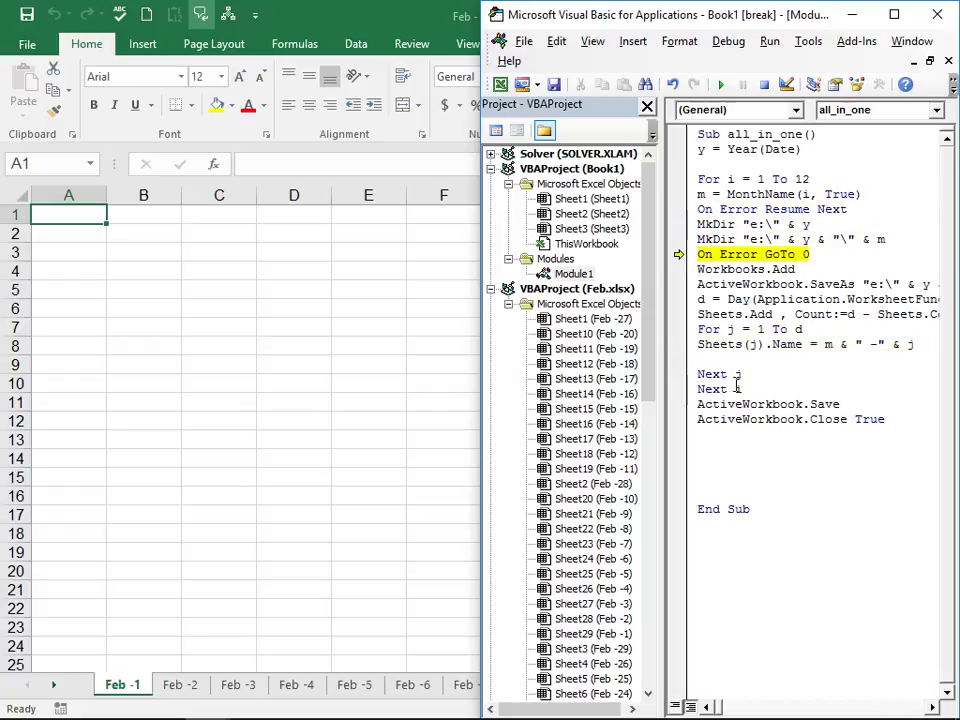
{"action": "key", "text": "F8"}
{"action": "key", "text": "F8"}
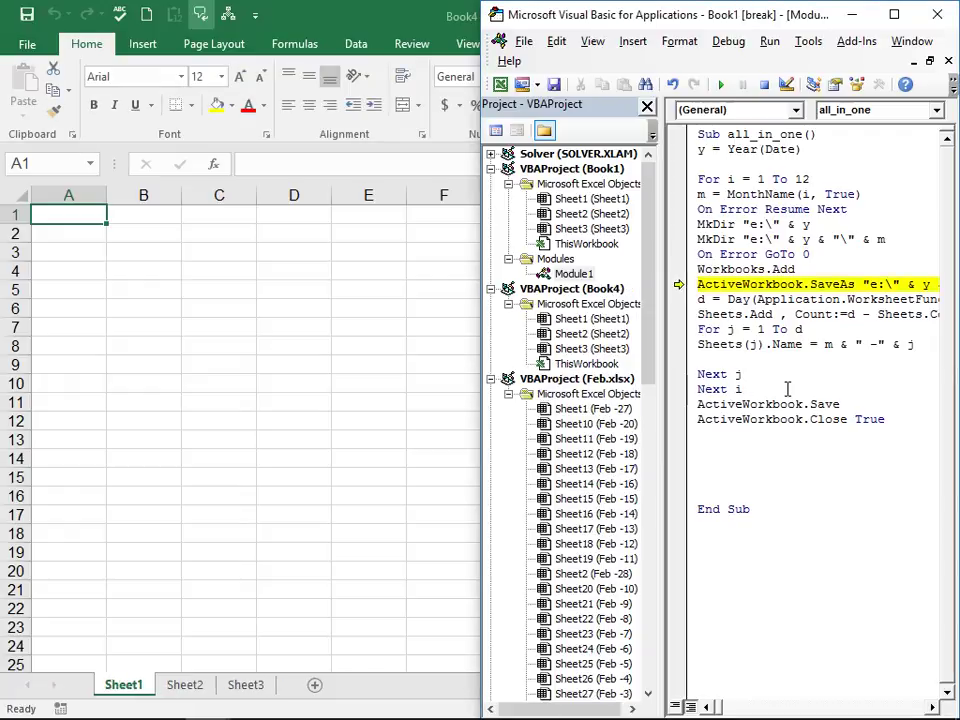
{"action": "key", "text": "F8"}
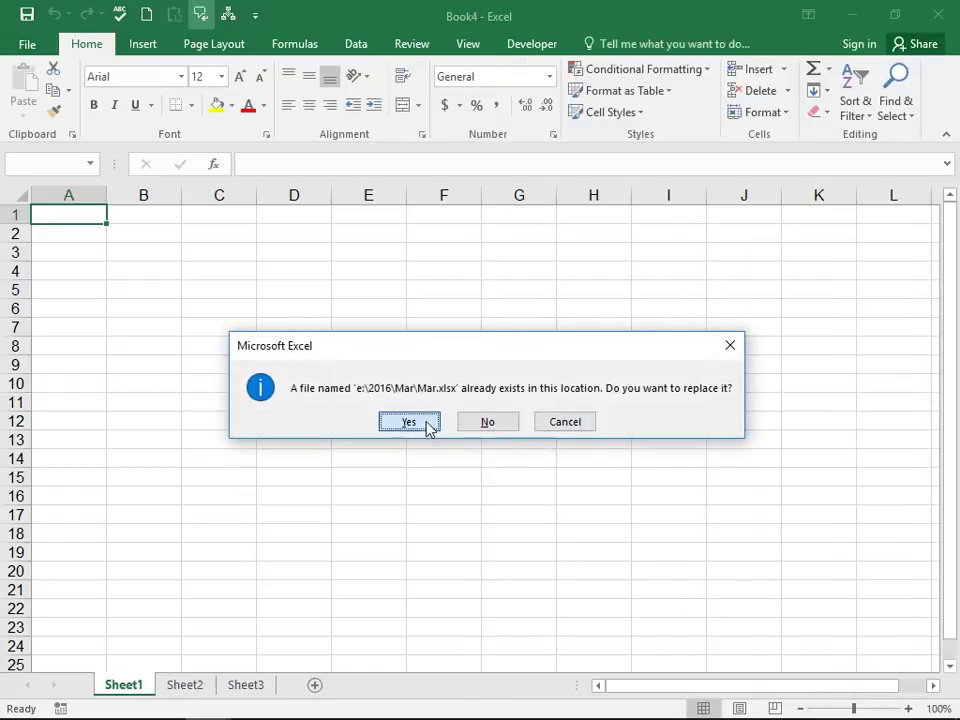
{"action": "left_click", "coordinate": [409, 422]}
Step: Step through the March loop so sheets are added and renamed Mar -1, Mar -2 onward
{"action": "key", "text": "F8"}
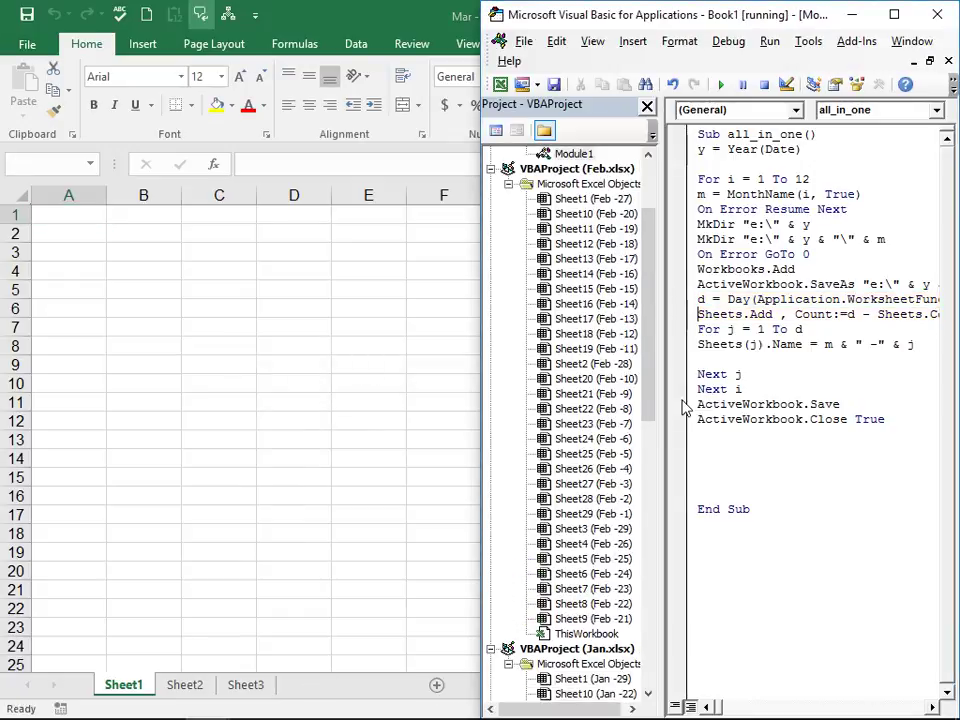
{"action": "key", "text": "F8"}
{"action": "key", "text": "F8"}
{"action": "key", "text": "F8"}
{"action": "key", "text": "F8"}
{"action": "key", "text": "F8"}
{"action": "key", "text": "F8"}
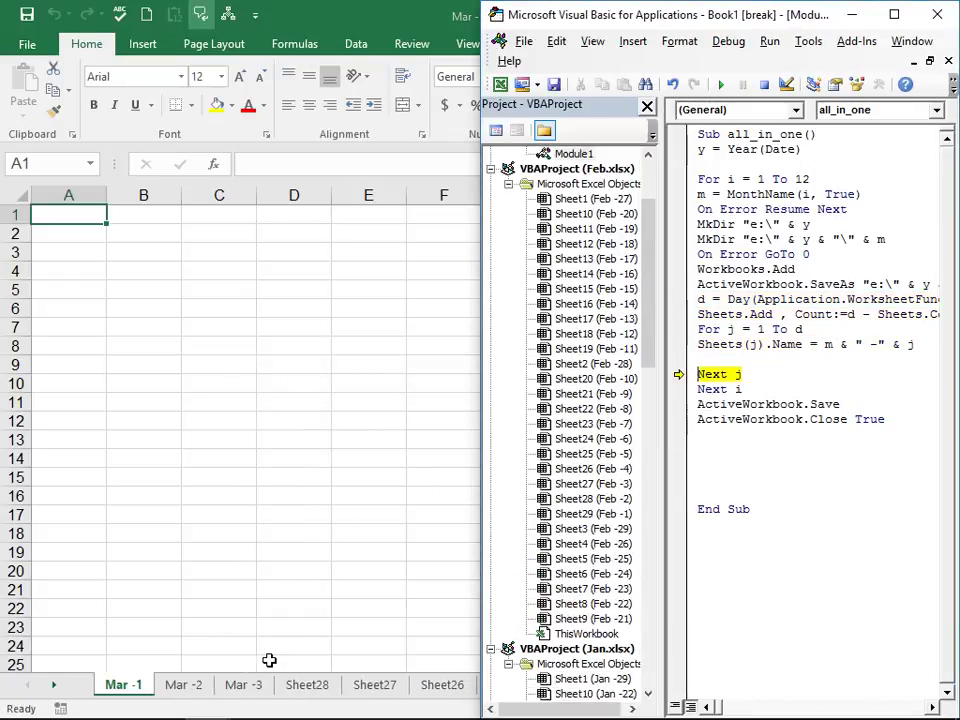
{"action": "key", "text": "F8"}
{"action": "key", "text": "F8"}
{"action": "key", "text": "F8"}
{"action": "key", "text": "F8"}
{"action": "key", "text": "F8"}
{"action": "key", "text": "F8"}
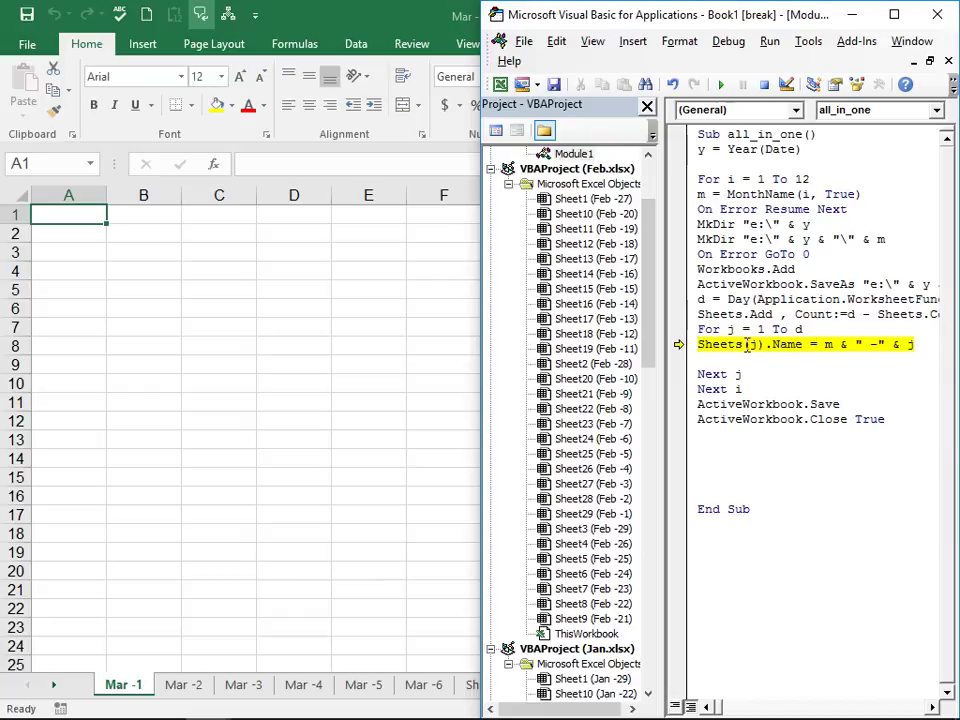
{"action": "key", "text": "F8"}
{"action": "key", "text": "F8"}
{"action": "key", "text": "F8"}
{"action": "key", "text": "F8"}
{"action": "key", "text": "F8"}
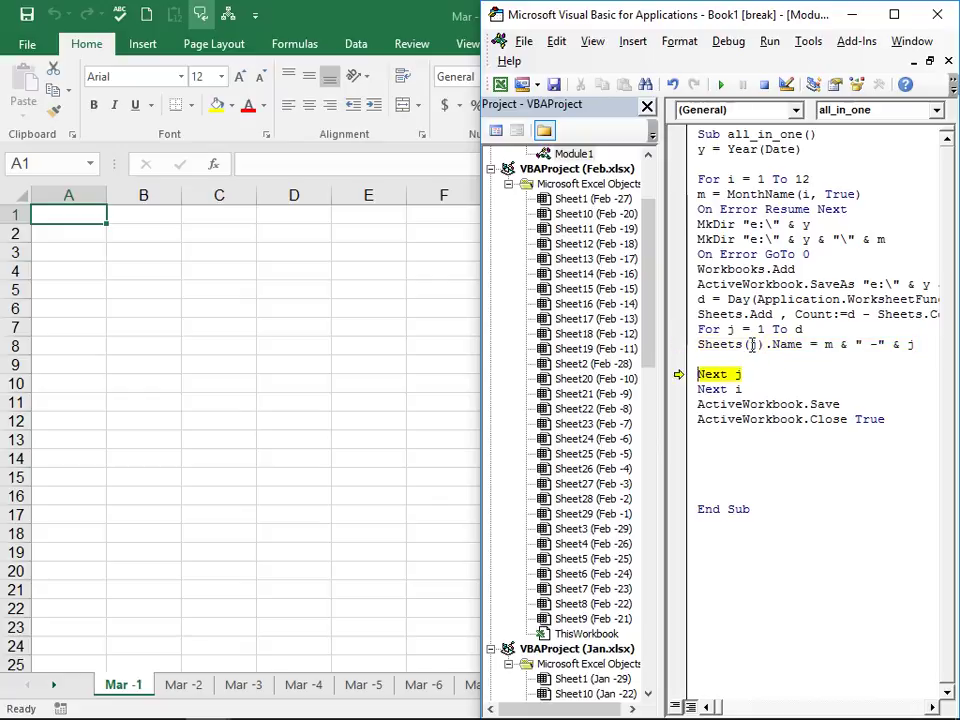
{"action": "key", "text": "F8"}
{"action": "key", "text": "F8"}
{"action": "key", "text": "F8"}
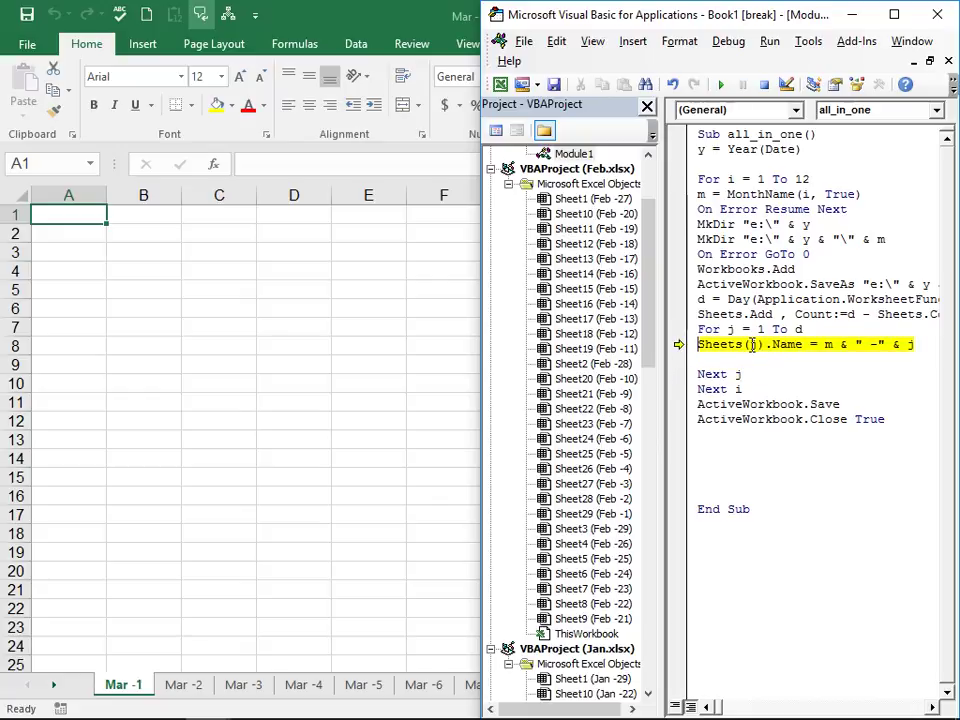
{"action": "key", "text": "F8"}
{"action": "key", "text": "F8"}
Step: Move the Next i line to sit below ActiveWorkbook.Close True
{"action": "left_click_drag", "start_coordinate": [755, 387], "coordinate": [689, 395]}
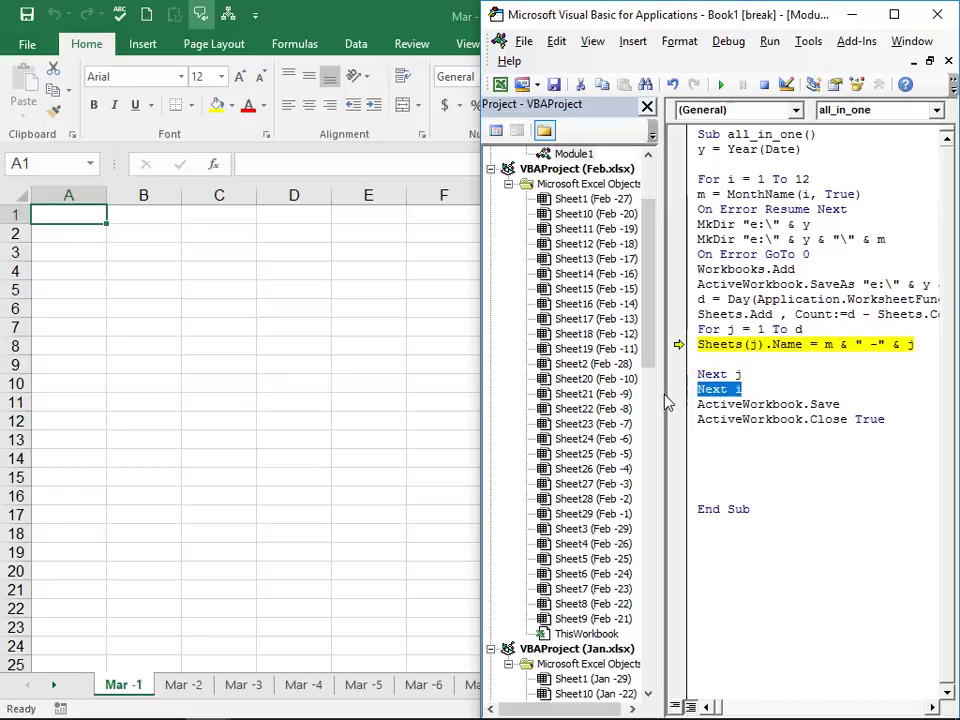
{"action": "key", "text": "ctrl+x"}
{"action": "left_click", "coordinate": [726, 436]}
{"action": "key", "text": "ctrl+v"}
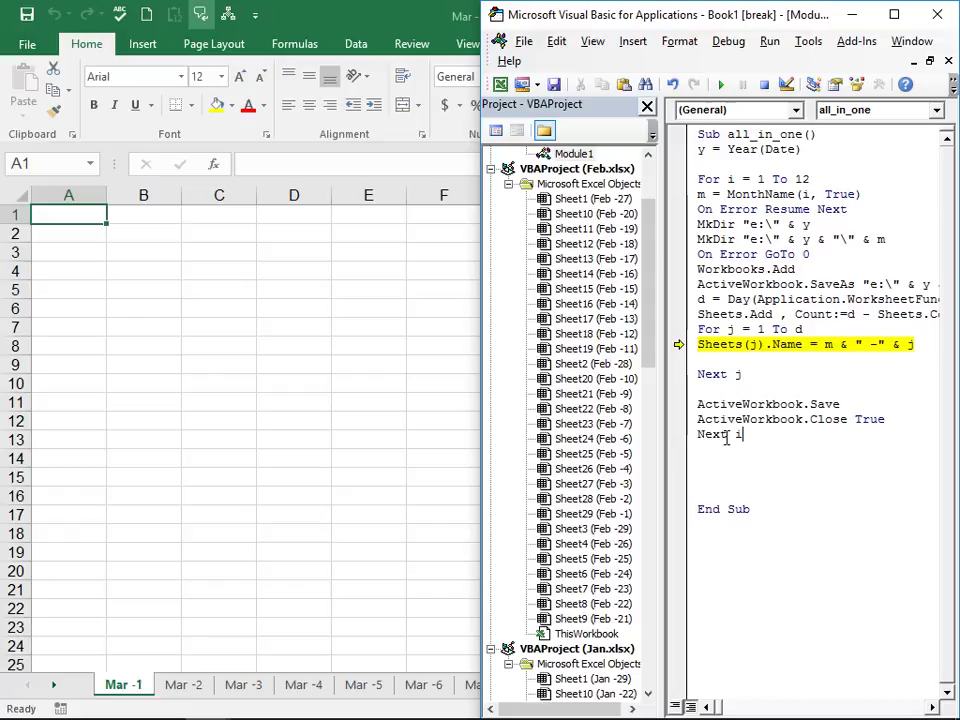
{"action": "left_click", "coordinate": [791, 357]}
Step: Step on through the day loop until the month's workbook saves and closes
{"action": "key", "text": "F8"}
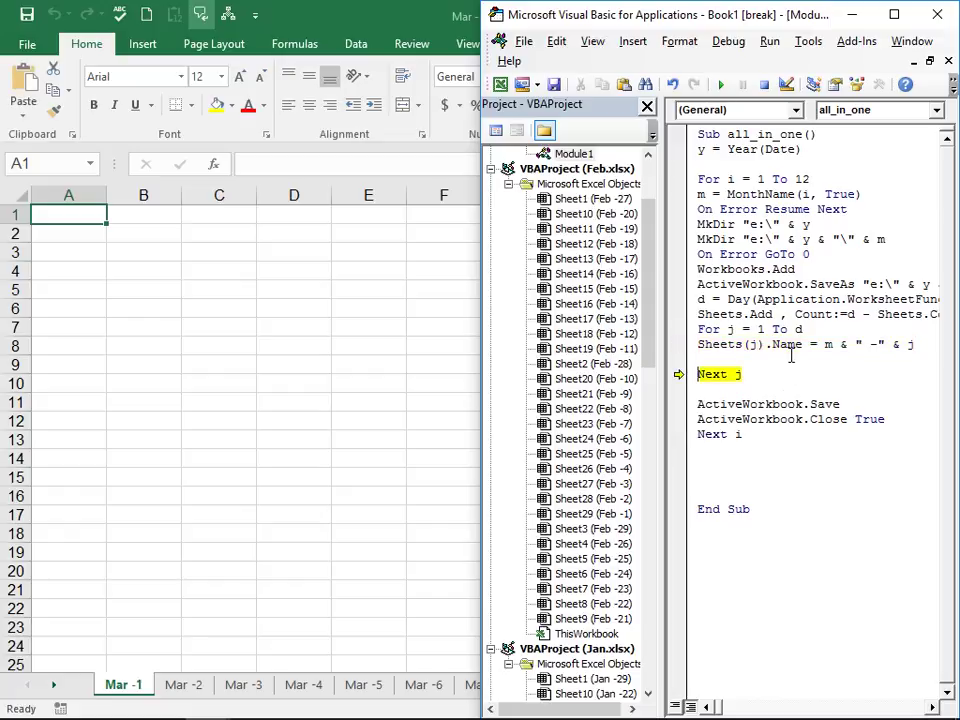
{"action": "key", "text": "F8"}
{"action": "key", "text": "F8"}
{"action": "key", "text": "F8"}
{"action": "key", "text": "F8"}
{"action": "key", "text": "F8"}
{"action": "key", "text": "F8"}
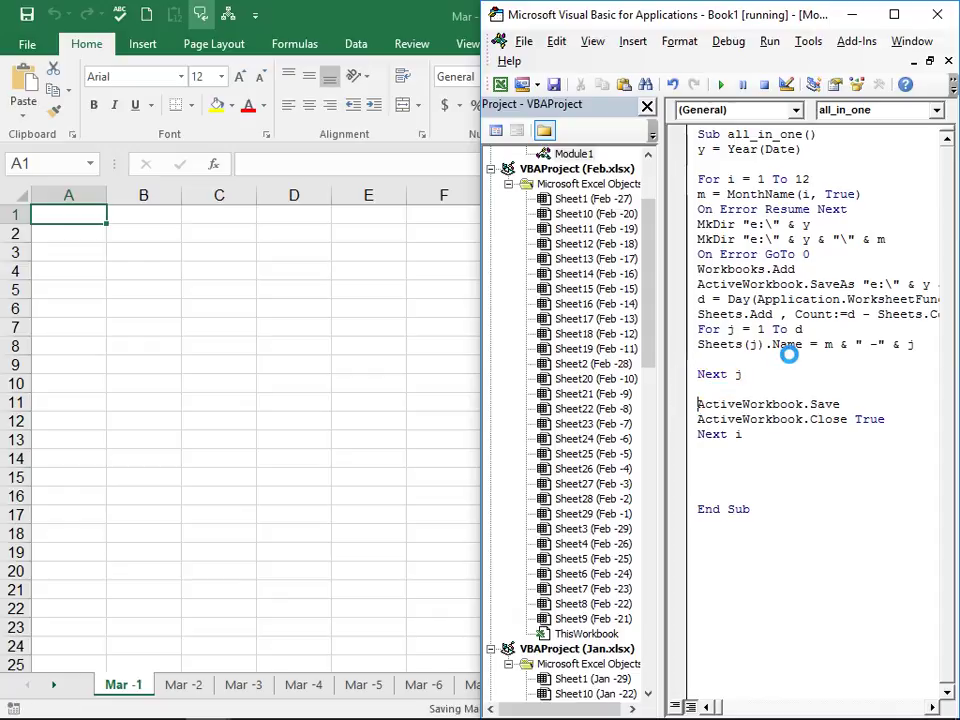
{"action": "key", "text": "F8"}
{"action": "key", "text": "F8"}
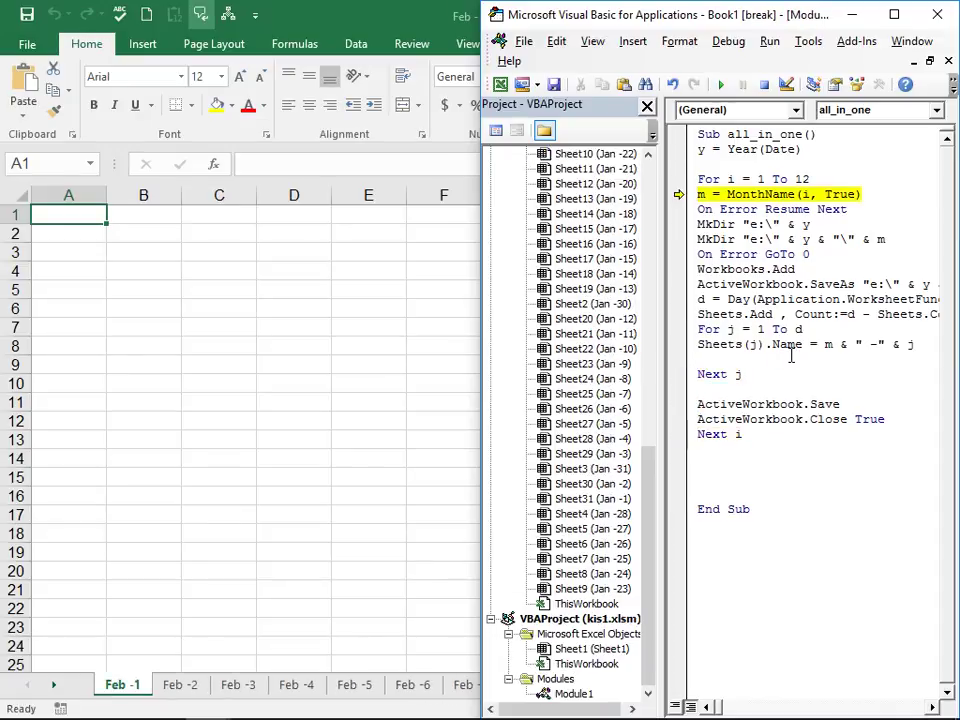
Step: Step into April, overwrite the existing Apr.xlsx, and rename its sheets Apr -1 onward
{"action": "key", "text": "F8"}
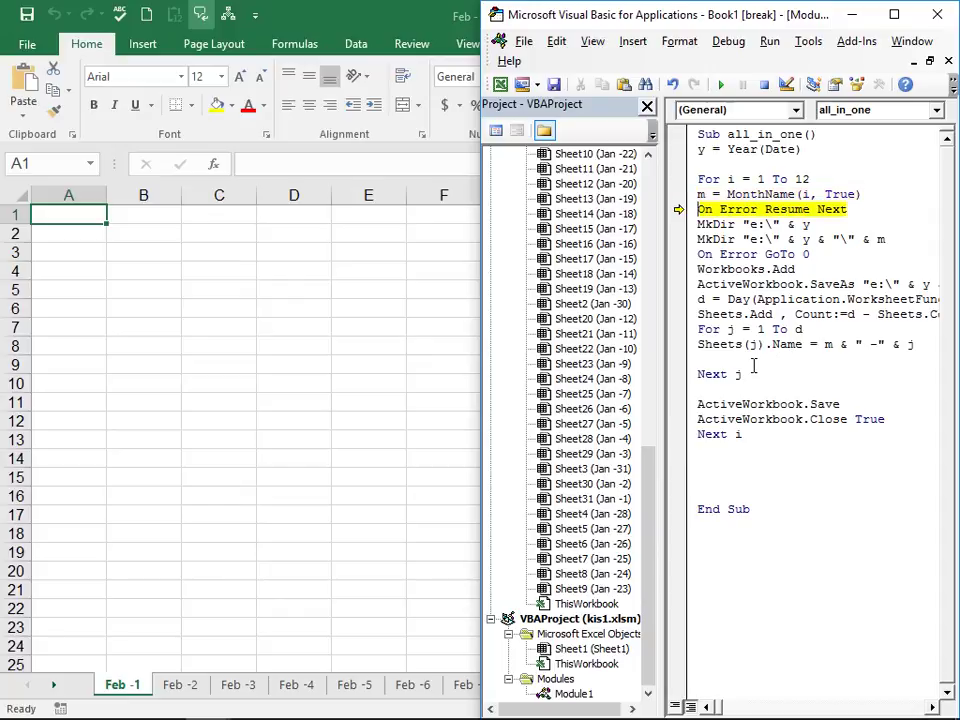
{"action": "key", "text": "F8"}
{"action": "key", "text": "F8"}
{"action": "key", "text": "F8"}
{"action": "key", "text": "F8"}
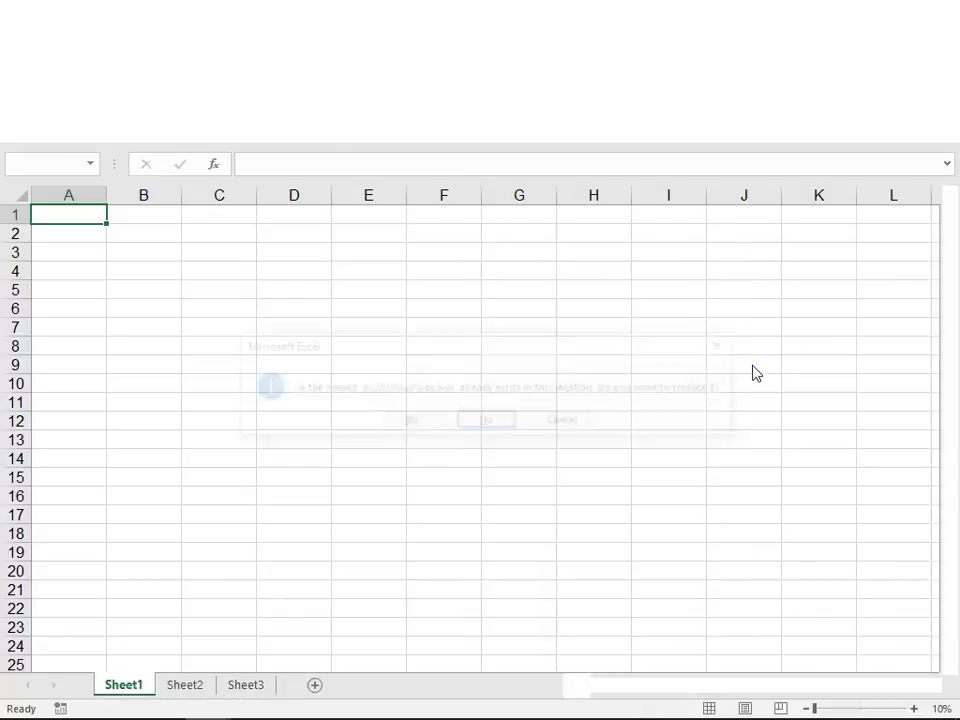
{"action": "left_click", "coordinate": [418, 422]}
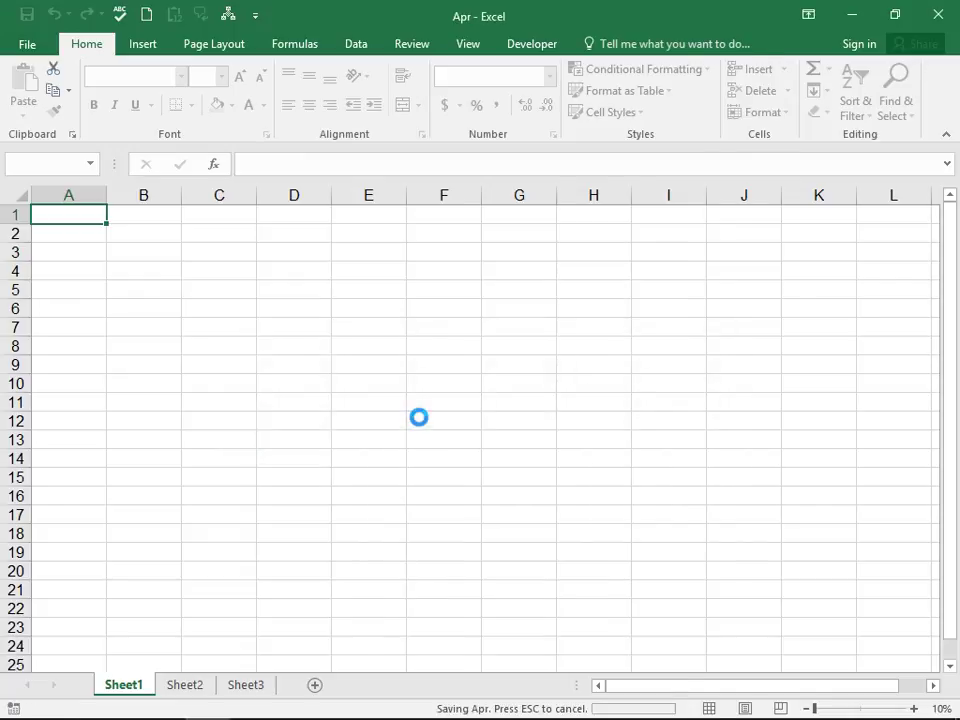
{"action": "key", "text": "F8"}
{"action": "key", "text": "F8"}
{"action": "key", "text": "F8"}
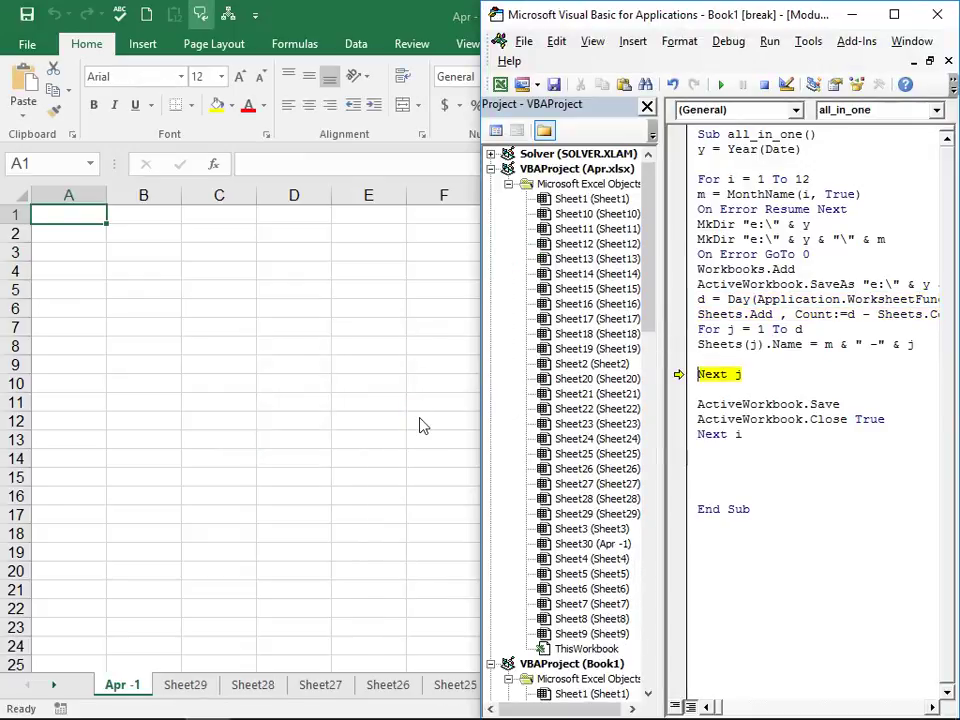
{"action": "key", "text": "F8"}
{"action": "key", "text": "F8"}
{"action": "key", "text": "F8"}
{"action": "key", "text": "F8"}
{"action": "key", "text": "F8"}
{"action": "key", "text": "F8"}
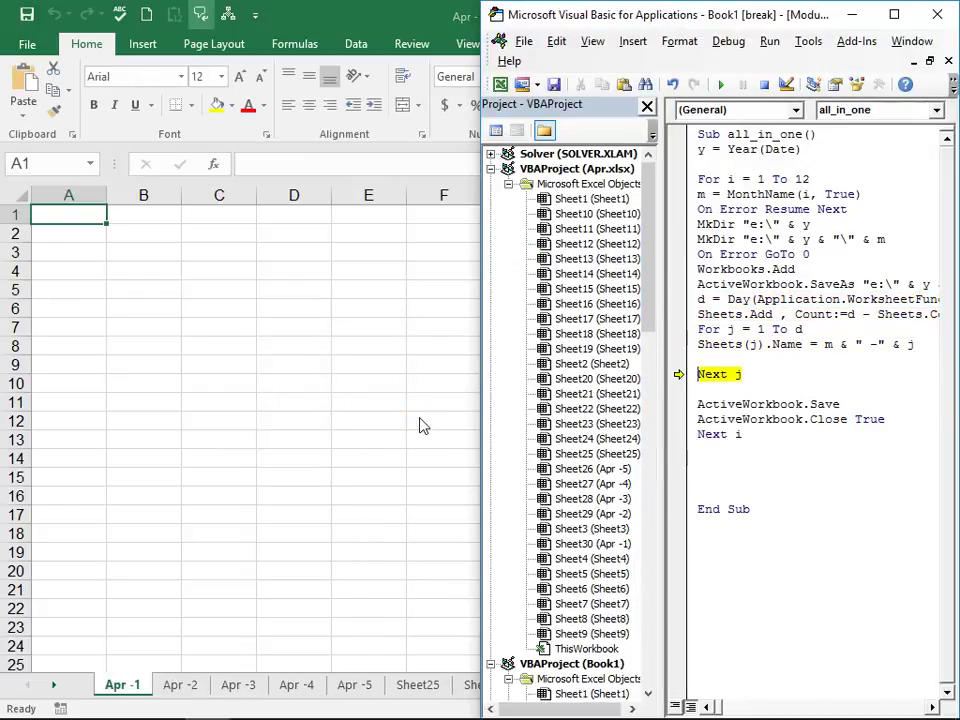
{"action": "key", "text": "F8"}
{"action": "key", "text": "F8"}
{"action": "key", "text": "F8"}
{"action": "key", "text": "F8"}
{"action": "key", "text": "F8"}
{"action": "key", "text": "F8"}
{"action": "key", "text": "F8"}
{"action": "key", "text": "F8"}
{"action": "key", "text": "F8"}
{"action": "key", "text": "F8"}
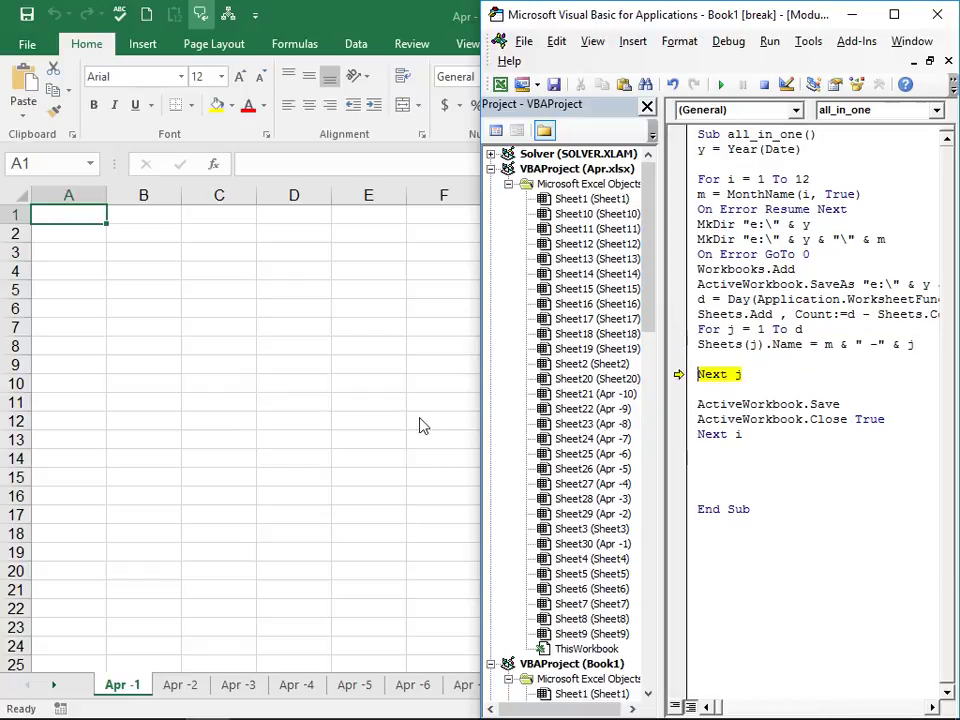
Step: Run the macro to completion, approving overwrite of May.xlsx through Dec.xlsx in E:\2016
{"action": "left_click", "coordinate": [722, 85]}
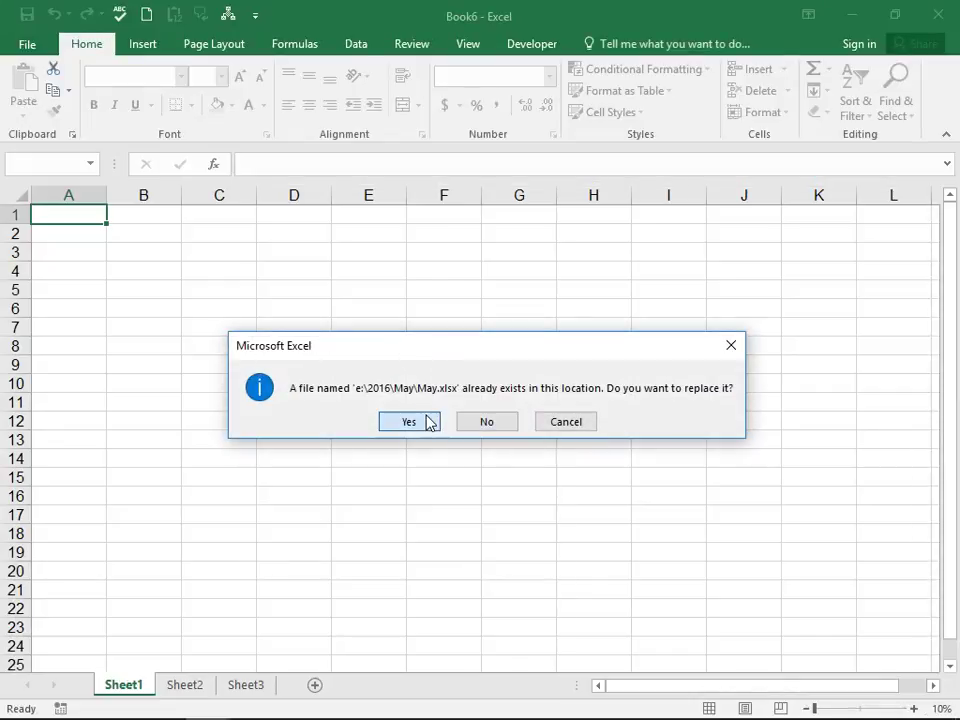
{"action": "left_click", "coordinate": [427, 421]}
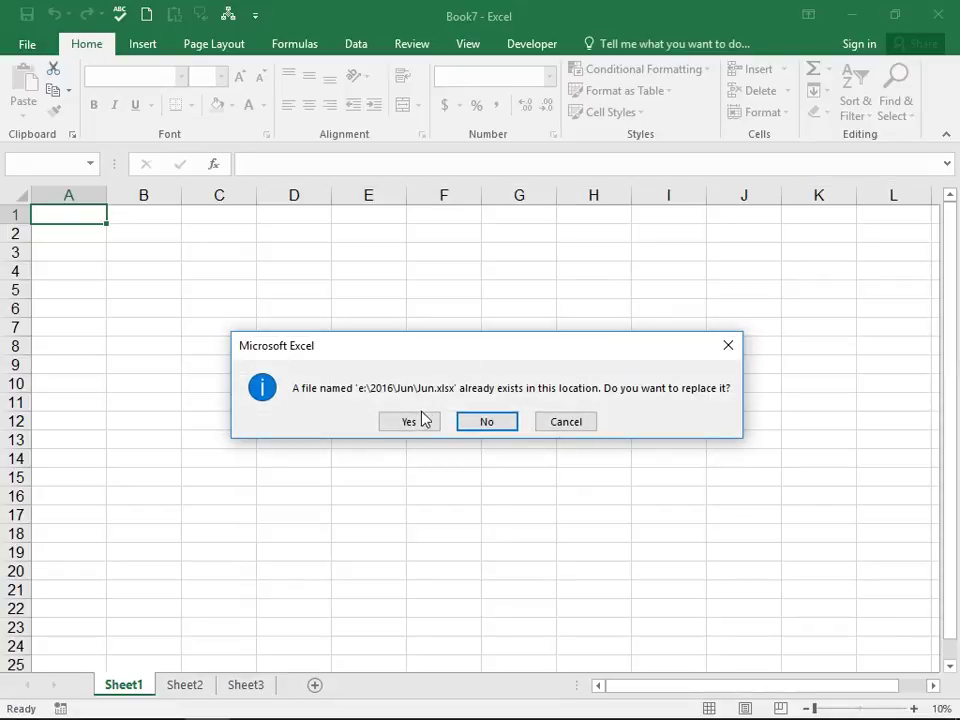
{"action": "left_click", "coordinate": [422, 420]}
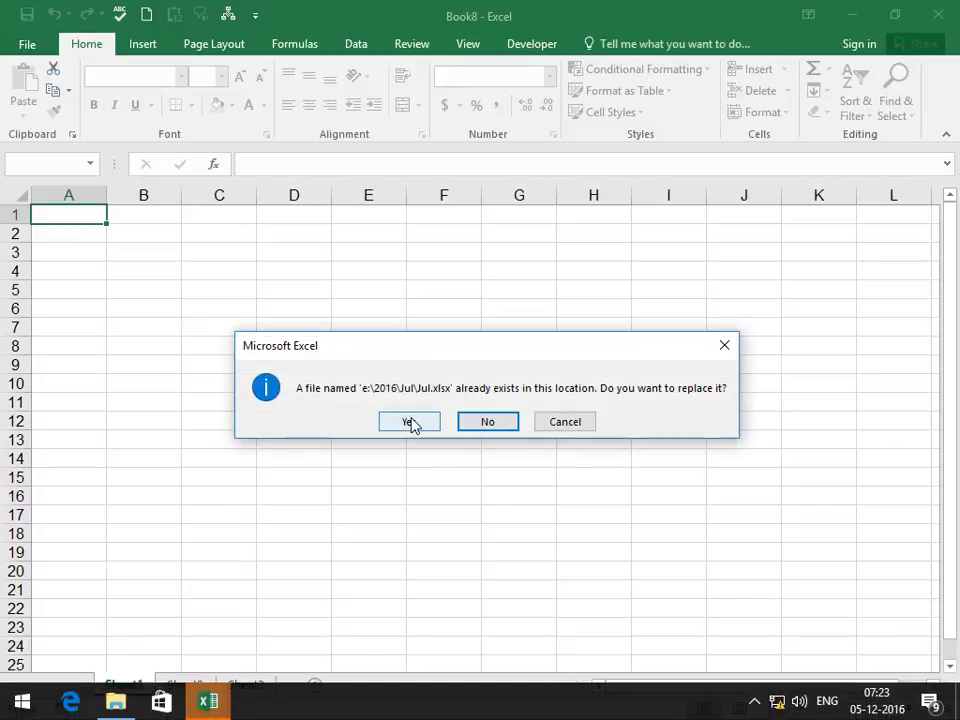
{"action": "left_click", "coordinate": [410, 422]}
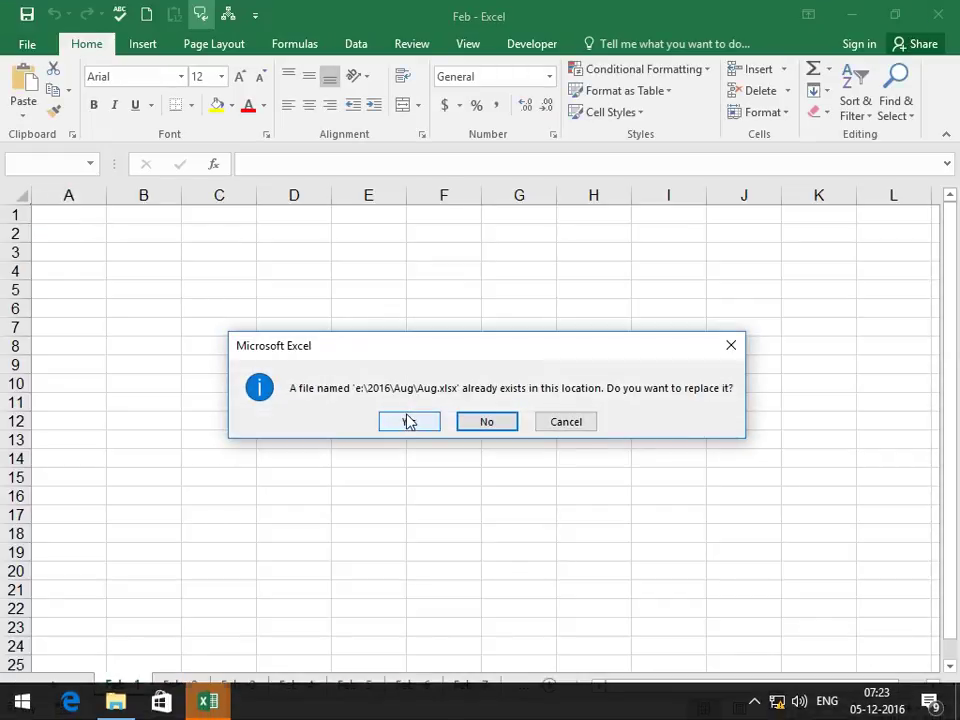
{"action": "left_click", "coordinate": [408, 421]}
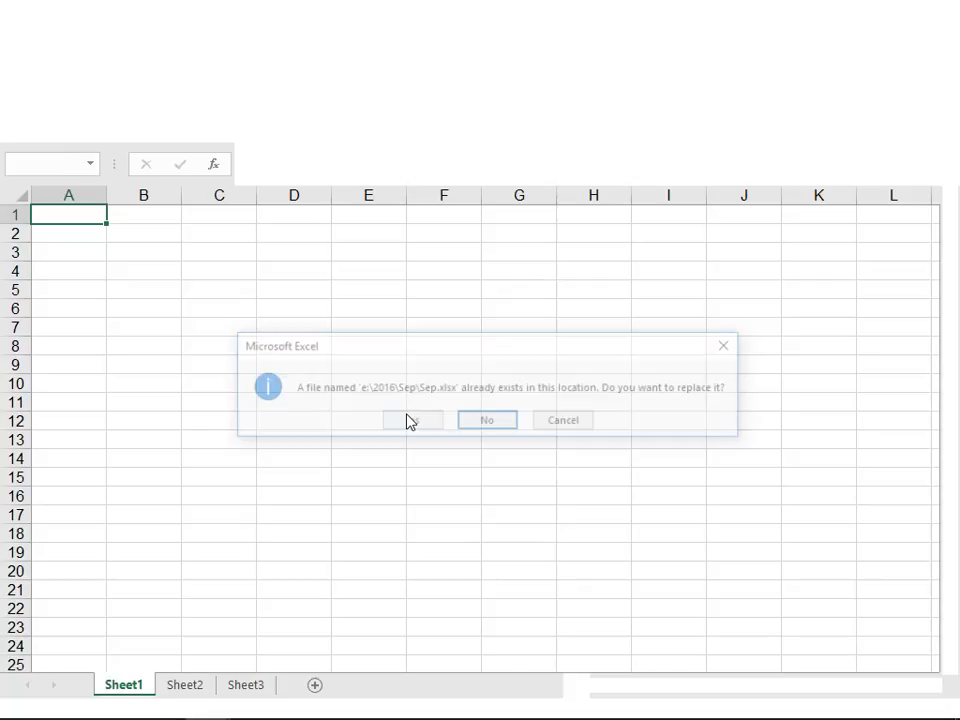
{"action": "left_click", "coordinate": [409, 421]}
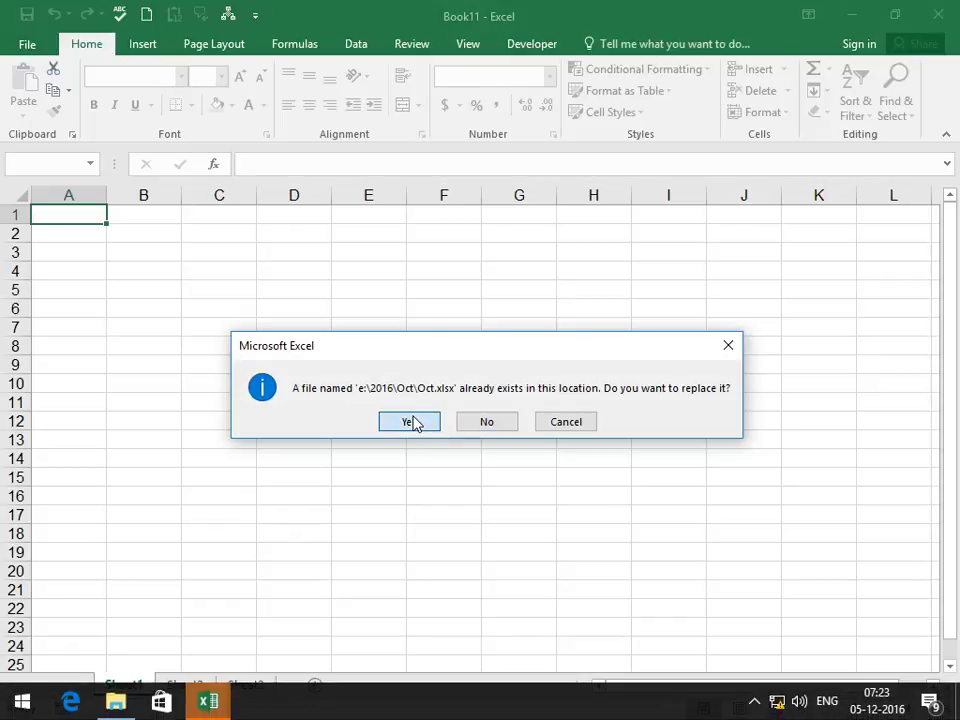
{"action": "left_click", "coordinate": [413, 422]}
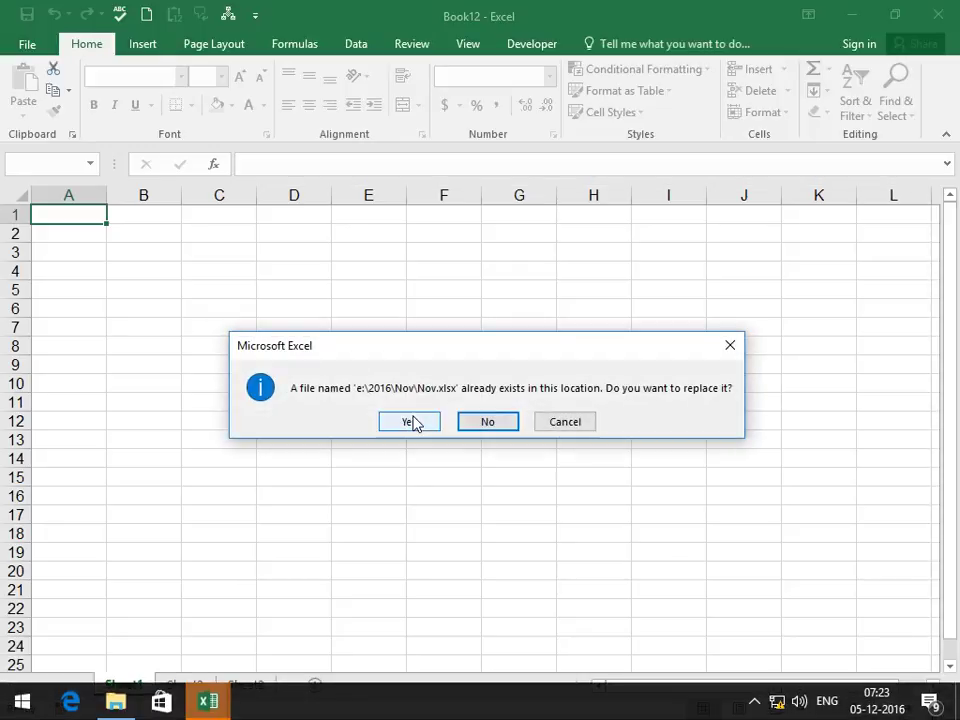
{"action": "left_click", "coordinate": [413, 422]}
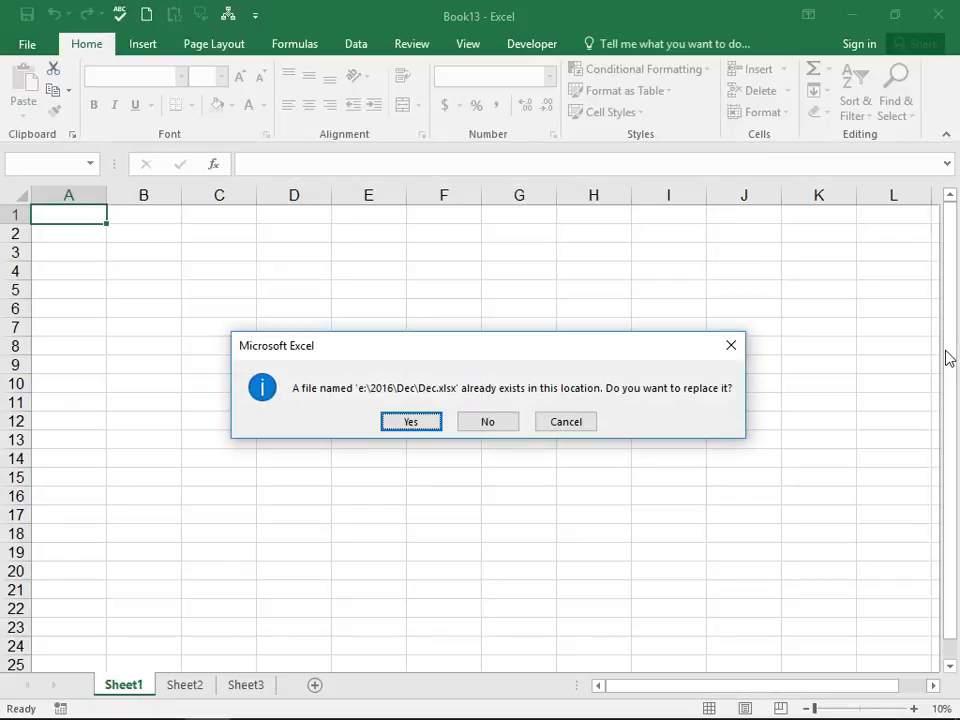
{"action": "key", "text": "Return"}
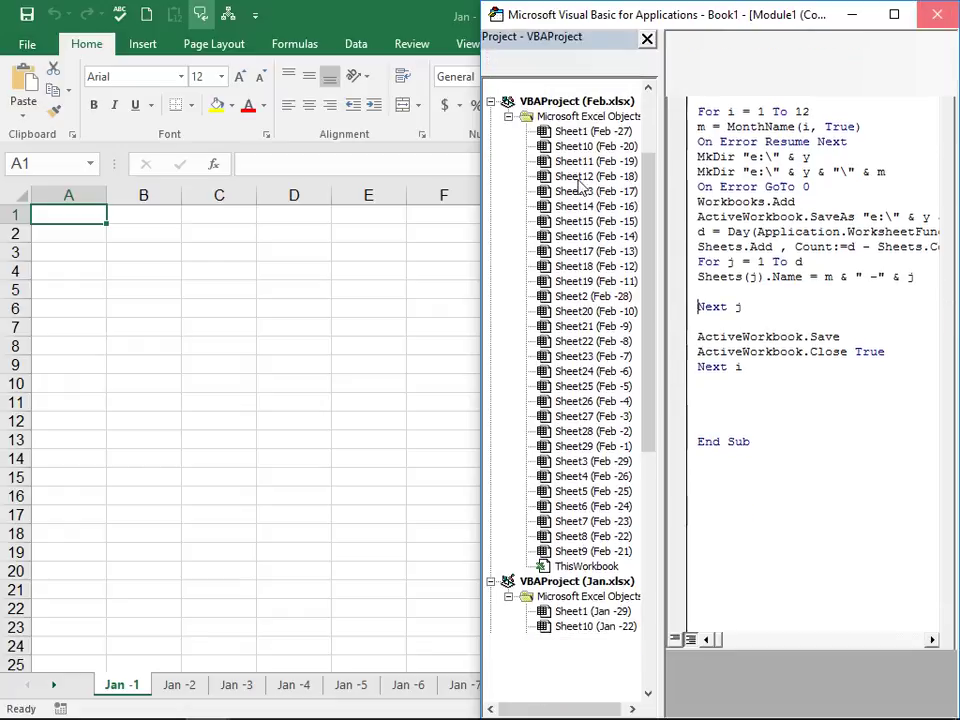
Step: In File Explorer, navigate to the 2016 folder on Local Disk (E:)
{"action": "left_click", "coordinate": [343, 399]}
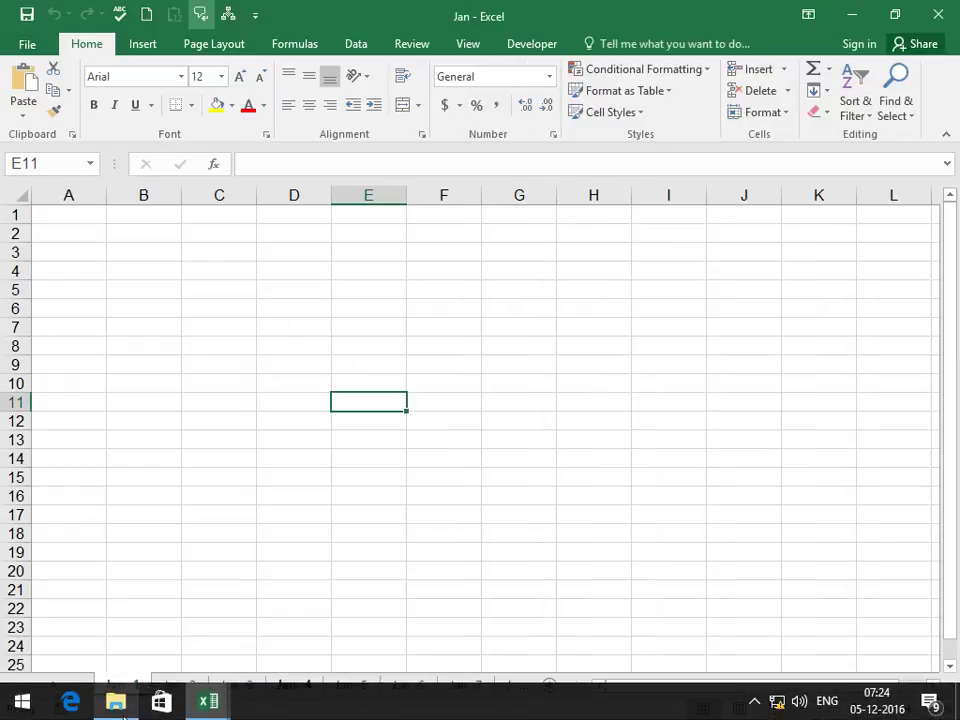
{"action": "left_click", "coordinate": [116, 702]}
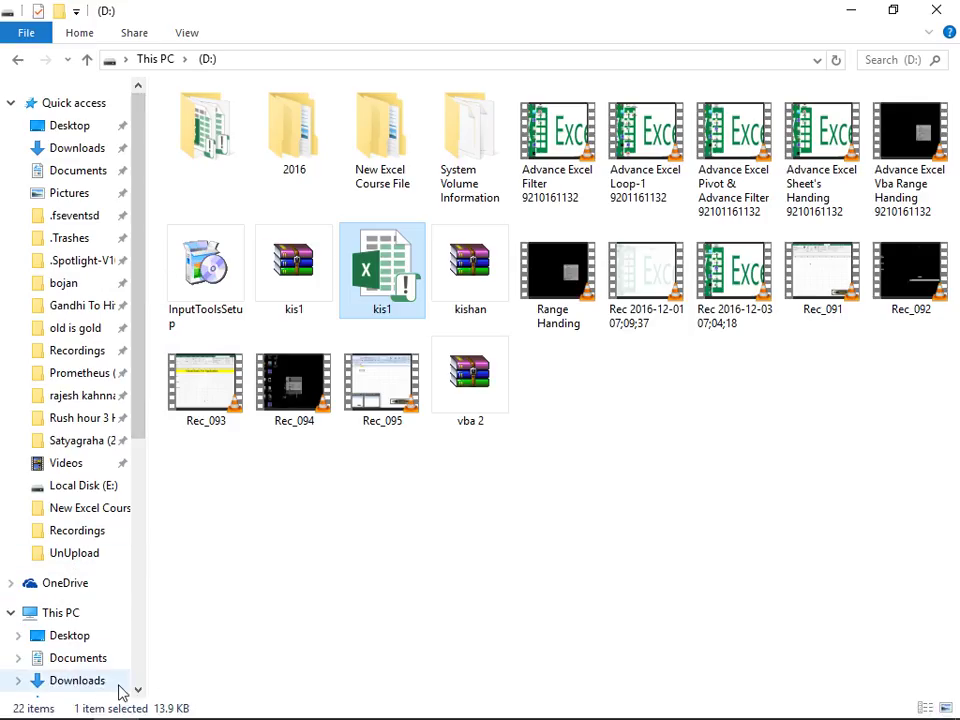
{"action": "scroll", "coordinate": [135, 692], "scroll_direction": "down", "scroll_amount": 1}
{"action": "scroll", "coordinate": [135, 692], "scroll_direction": "down", "scroll_amount": 1}
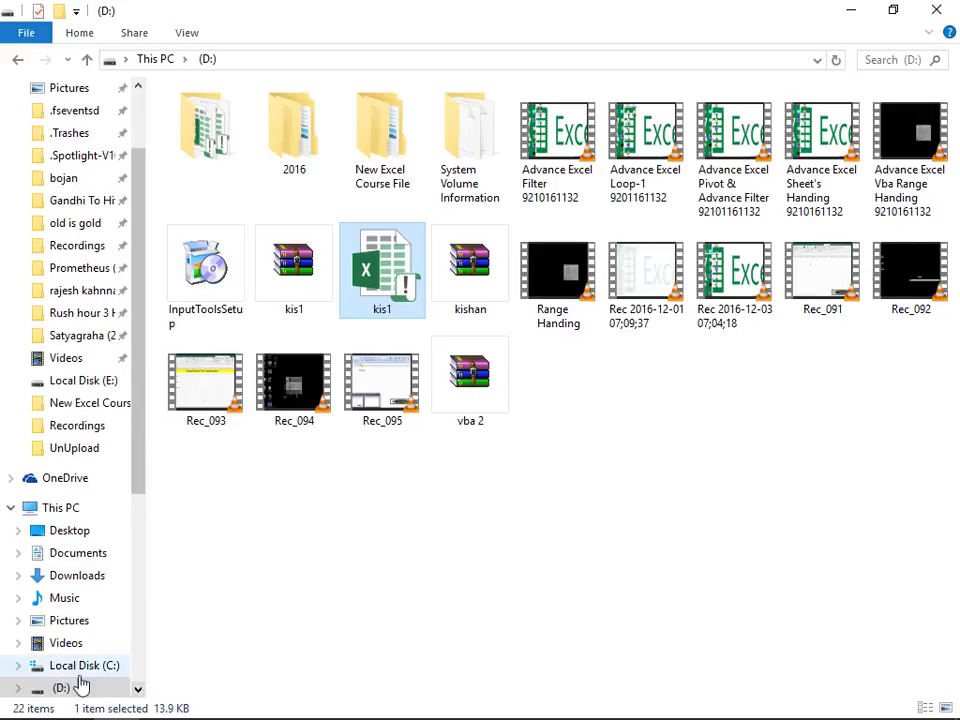
{"action": "scroll", "coordinate": [137, 690], "scroll_direction": "down", "scroll_amount": 1}
{"action": "scroll", "coordinate": [137, 690], "scroll_direction": "down", "scroll_amount": 1}
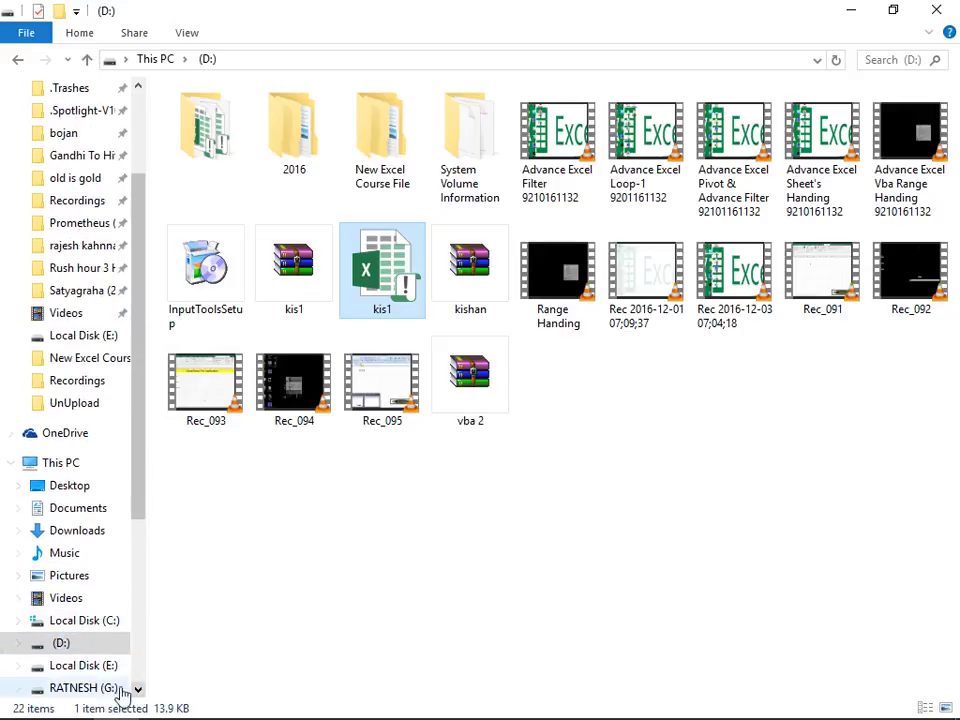
{"action": "left_click", "coordinate": [104, 662]}
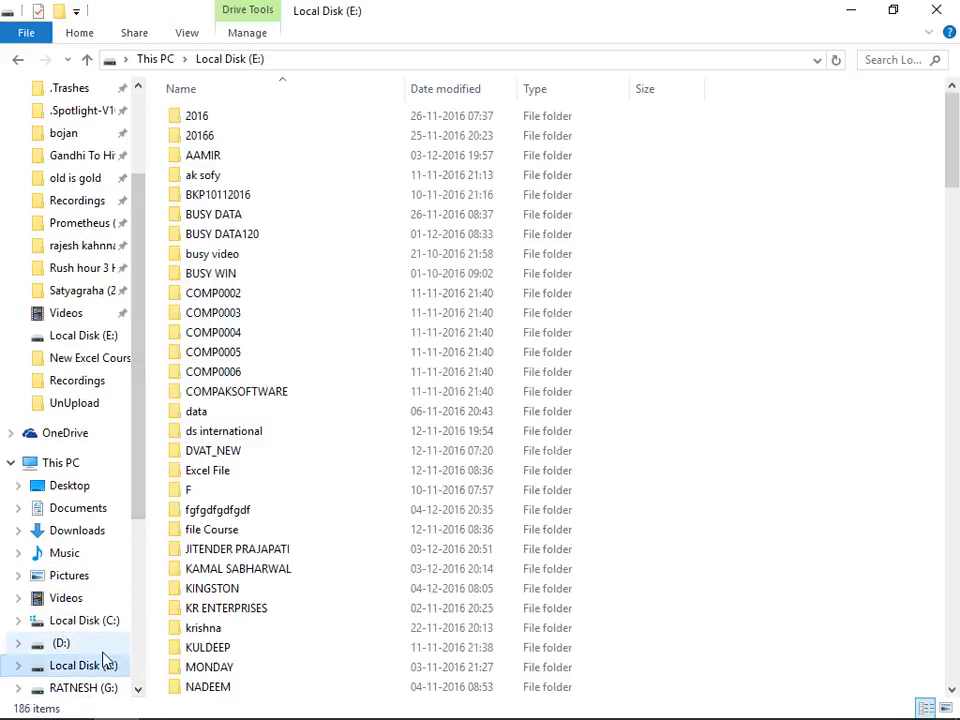
{"action": "double_click", "coordinate": [196, 117]}
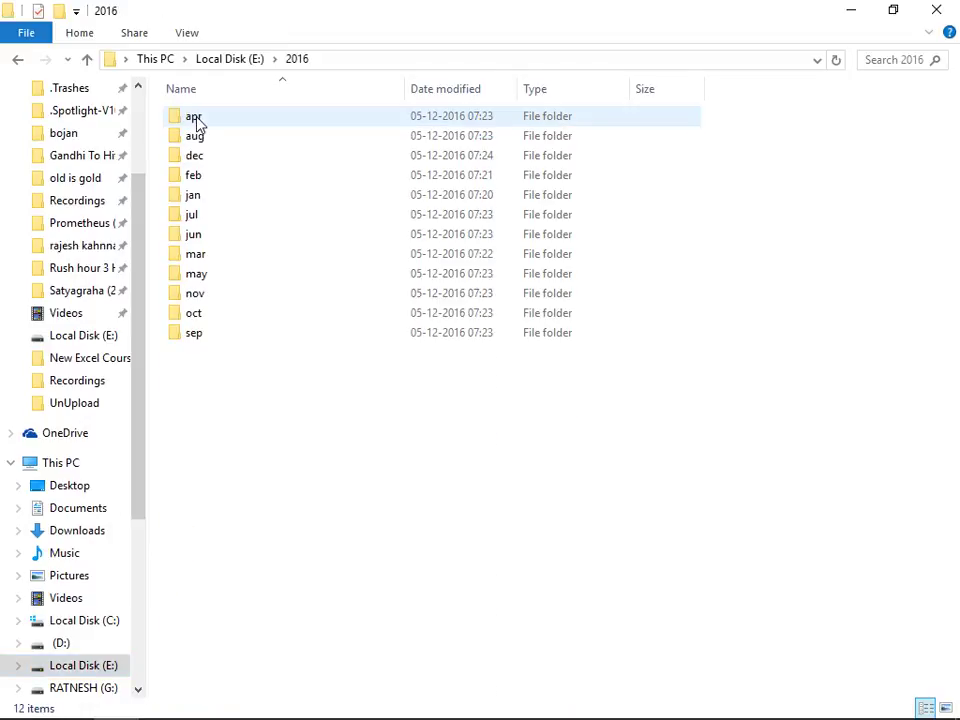
Step: Open Nov.xlsx from the E:\2016\nov folder in Excel
{"action": "left_click", "coordinate": [214, 296]}
{"action": "double_click", "coordinate": [214, 298]}
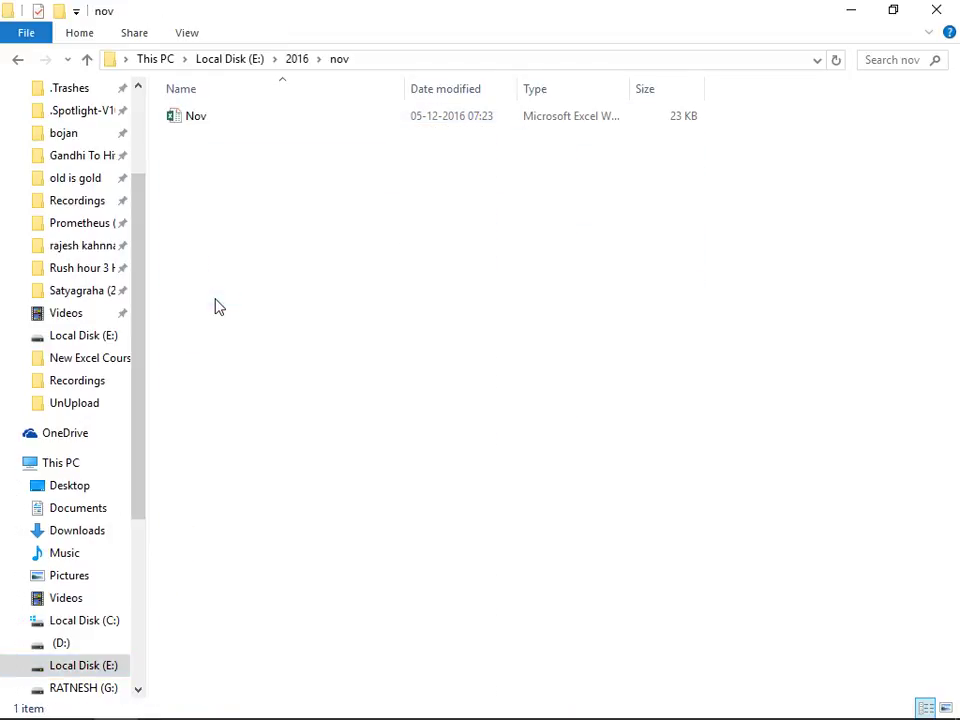
{"action": "left_click", "coordinate": [236, 122]}
{"action": "left_click", "coordinate": [17, 59]}
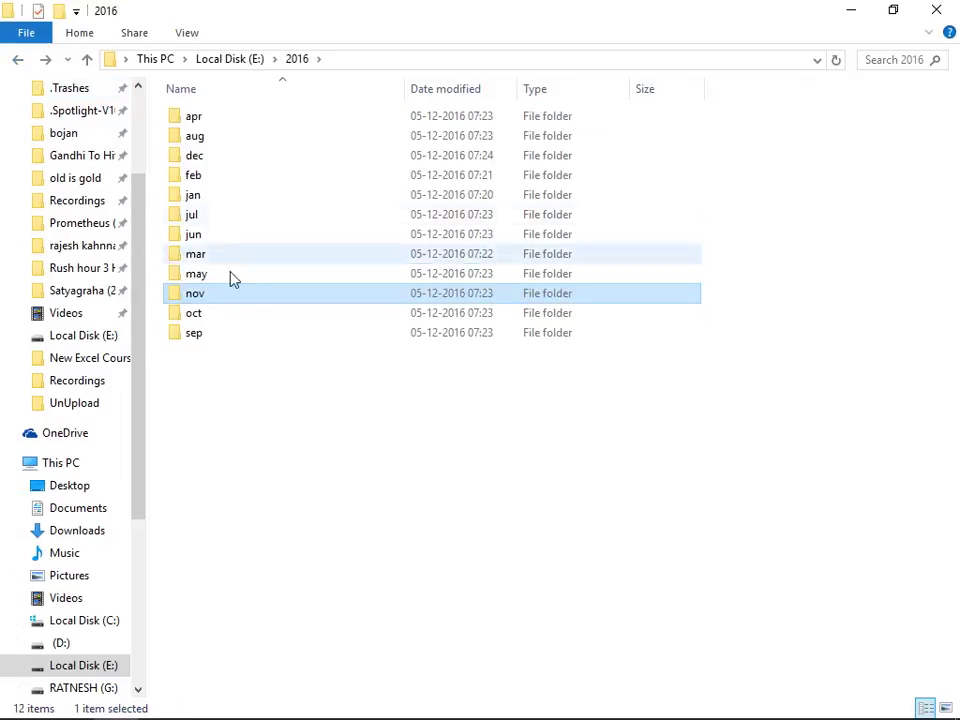
{"action": "double_click", "coordinate": [237, 303]}
{"action": "double_click", "coordinate": [204, 122]}
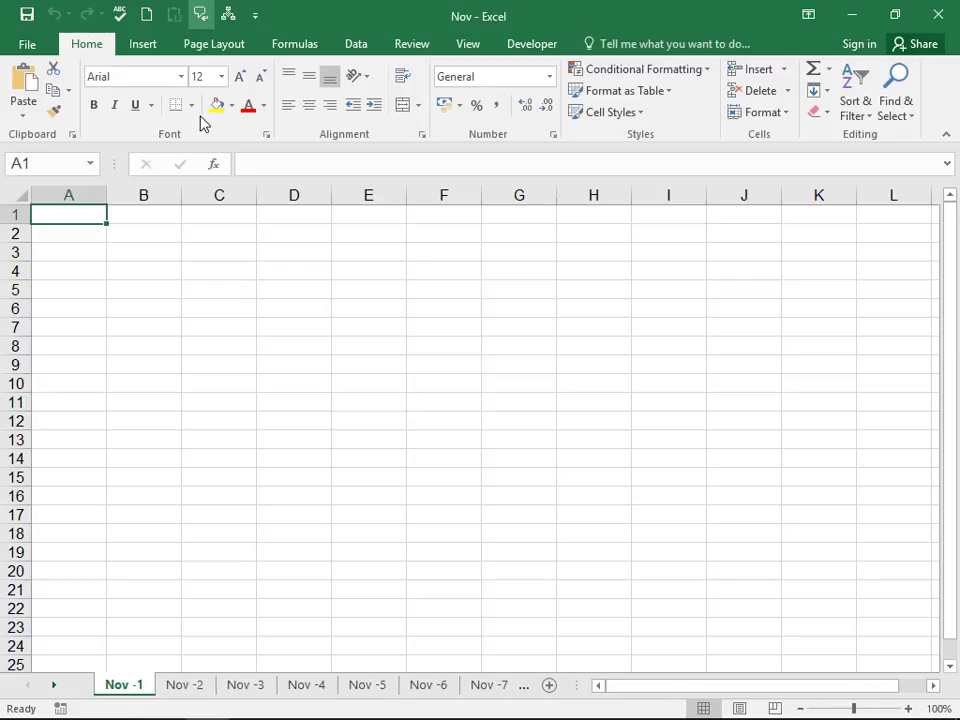
Step: Browse the Nov workbook's sheets from Nov -2 through Nov -15
{"action": "left_click", "coordinate": [190, 685]}
{"action": "left_click", "coordinate": [252, 685]}
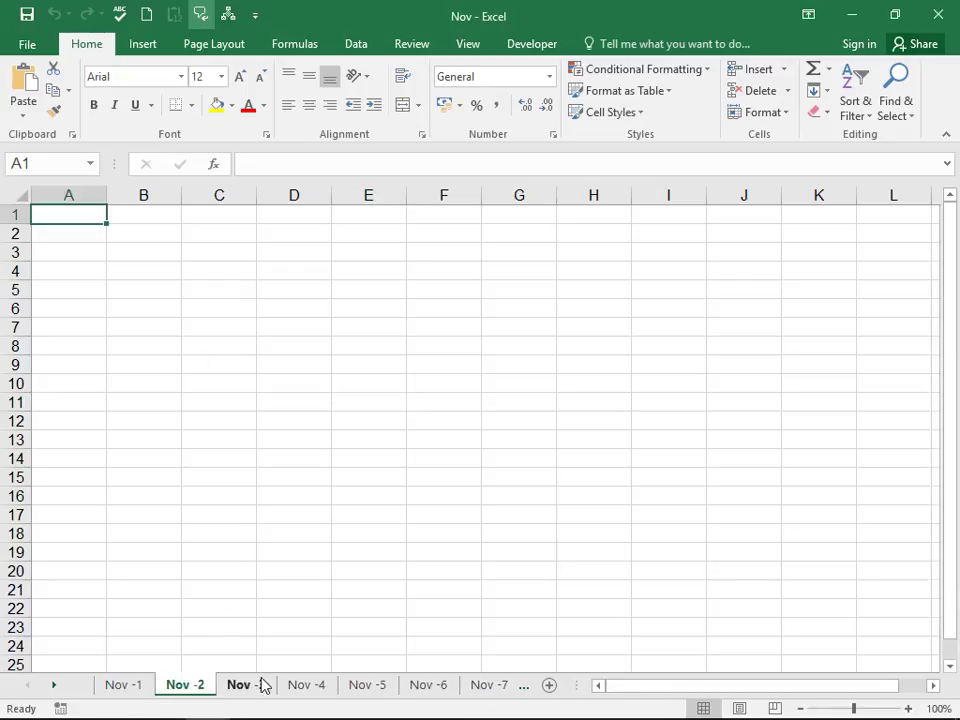
{"action": "left_click", "coordinate": [310, 685]}
{"action": "left_click", "coordinate": [370, 685]}
{"action": "left_click", "coordinate": [412, 688]}
{"action": "left_click", "coordinate": [475, 688]}
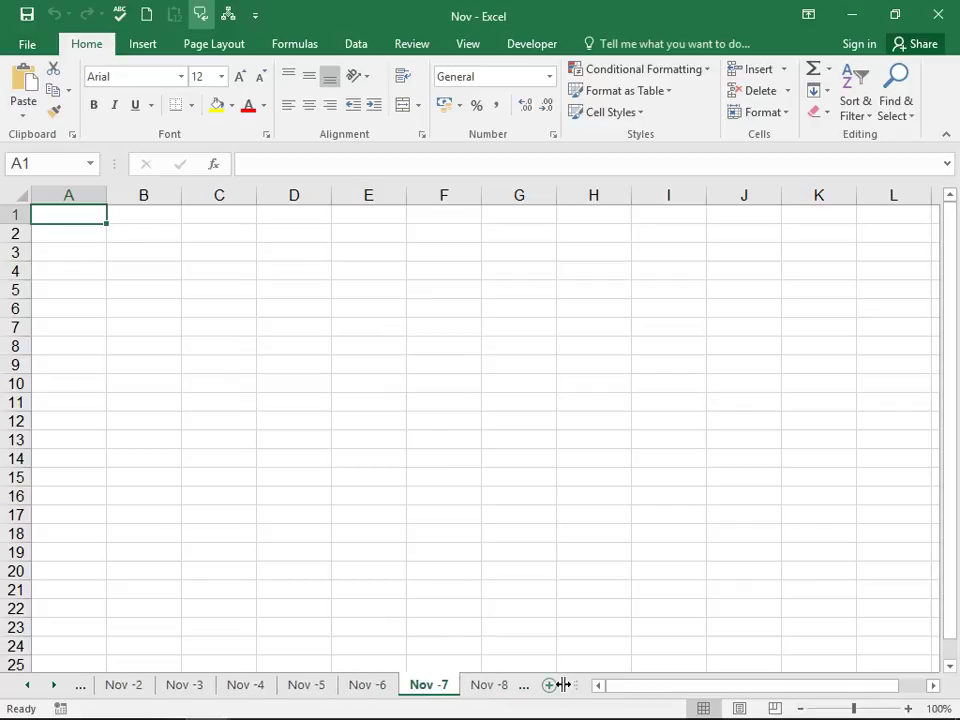
{"action": "left_click", "coordinate": [485, 688]}
{"action": "left_click", "coordinate": [488, 690]}
{"action": "left_click", "coordinate": [490, 688]}
{"action": "left_click", "coordinate": [493, 688]}
{"action": "left_click", "coordinate": [493, 688]}
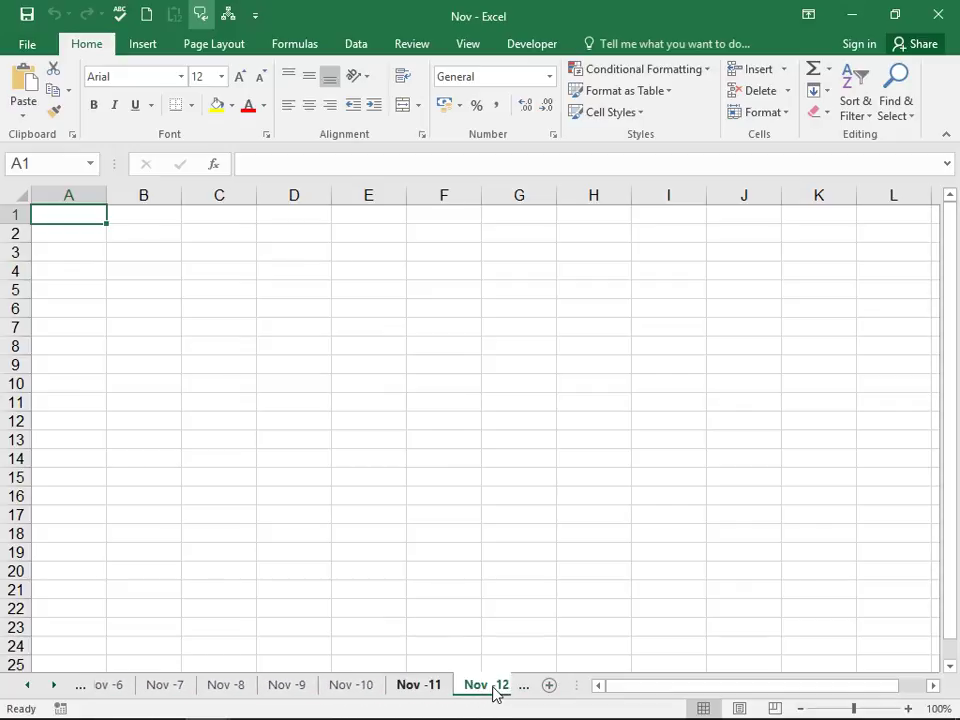
{"action": "left_click", "coordinate": [493, 688]}
{"action": "left_click", "coordinate": [493, 688]}
{"action": "left_click", "coordinate": [493, 688]}
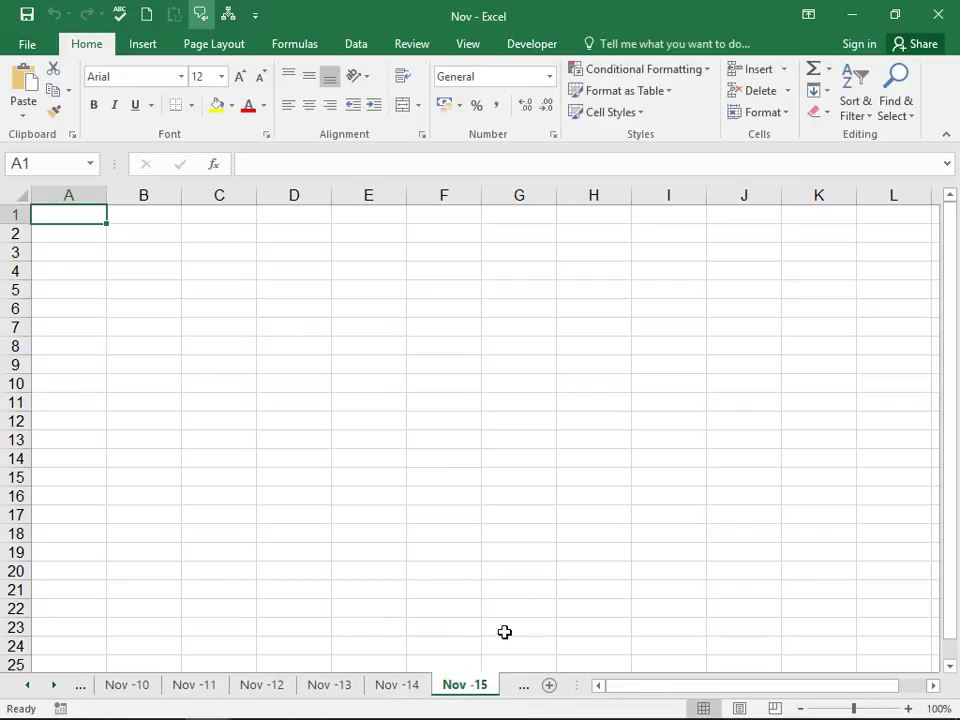
{"action": "left_click", "coordinate": [519, 590]}
Step: Close the Nov, Jan, Feb and Book1 workbooks without saving, then bring up the recorder controls
{"action": "left_click", "coordinate": [938, 14]}
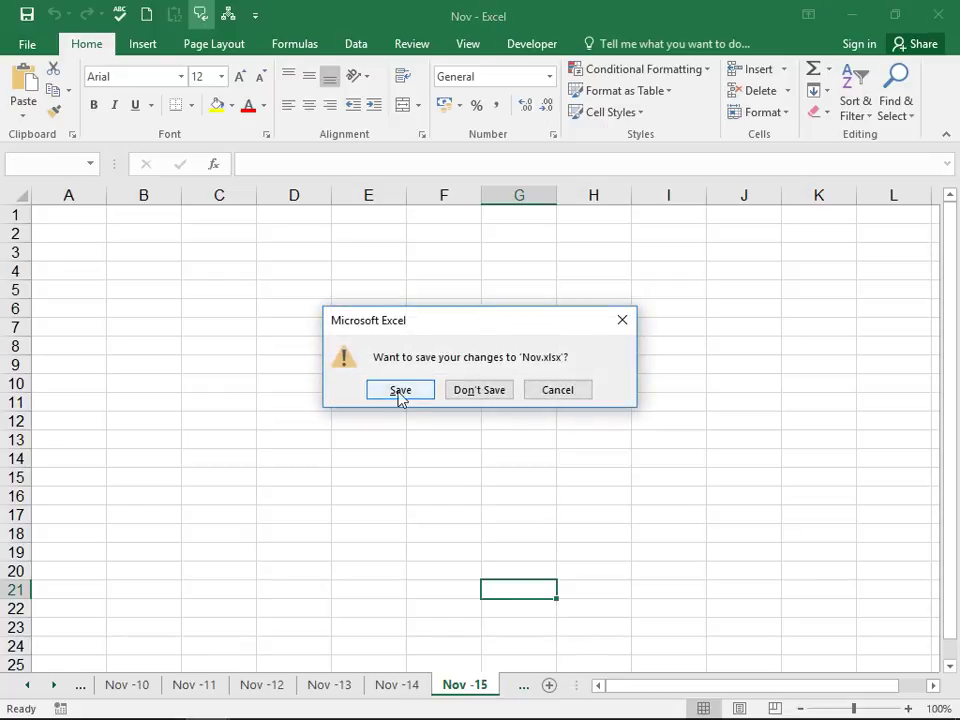
{"action": "left_click", "coordinate": [491, 390]}
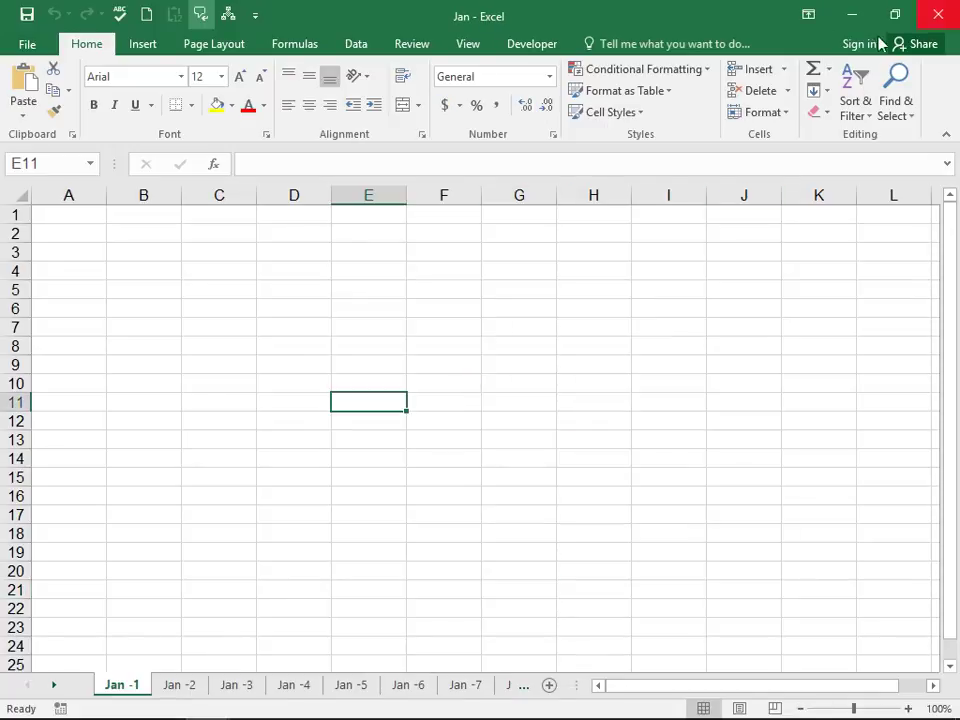
{"action": "left_click", "coordinate": [938, 14]}
{"action": "left_click", "coordinate": [482, 392]}
{"action": "left_click", "coordinate": [938, 14]}
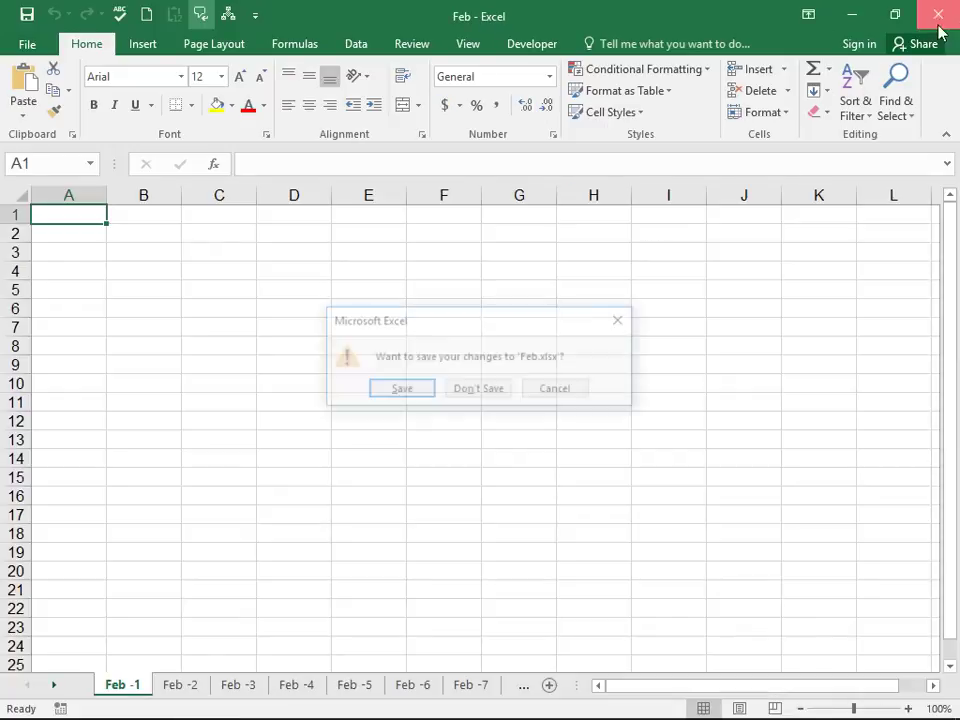
{"action": "left_click", "coordinate": [480, 390]}
{"action": "left_click", "coordinate": [938, 14]}
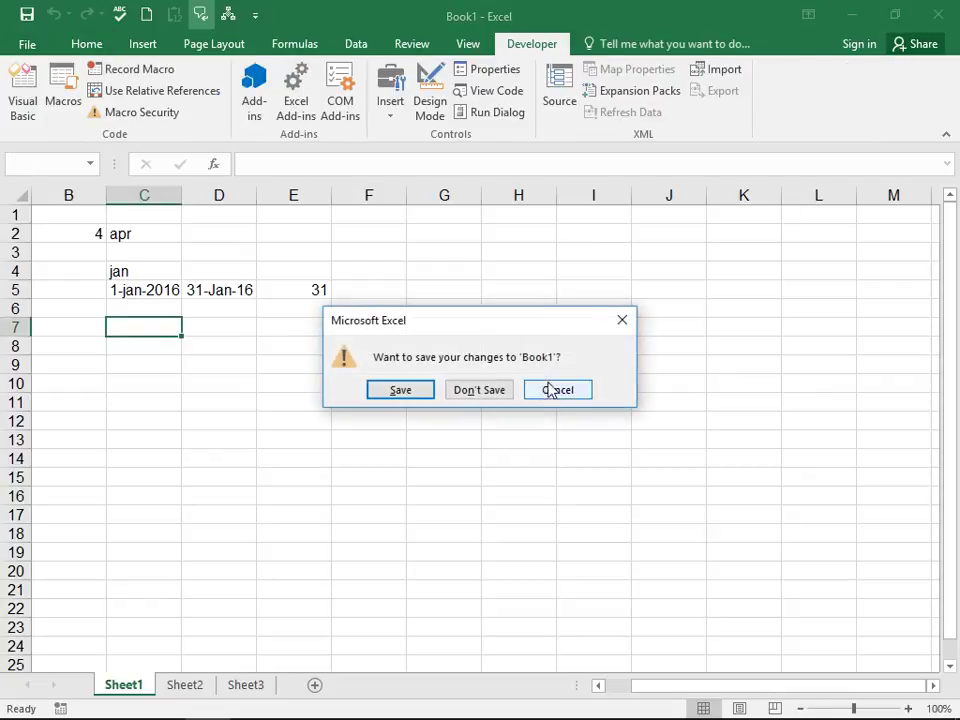
{"action": "left_click", "coordinate": [505, 391]}
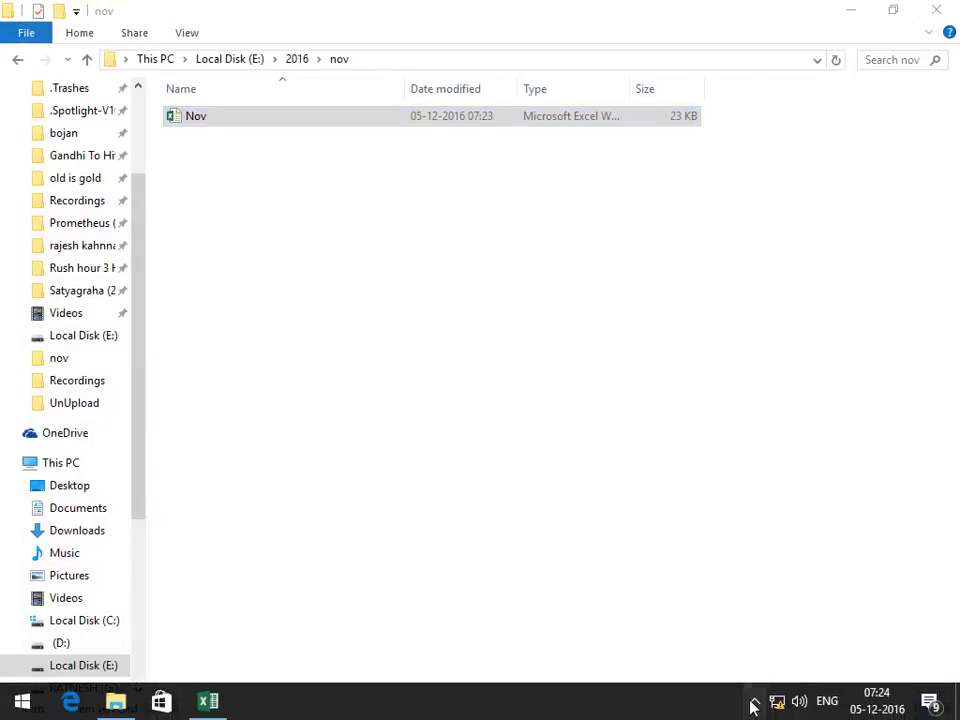
{"action": "left_click", "coordinate": [754, 701]}
{"action": "left_click", "coordinate": [774, 626]}
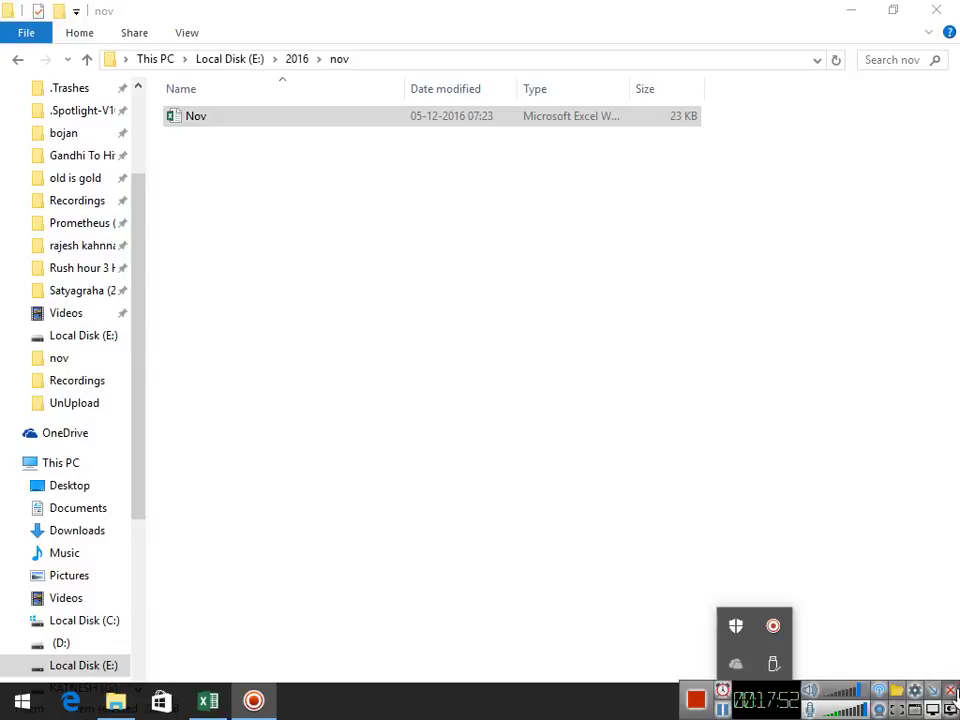